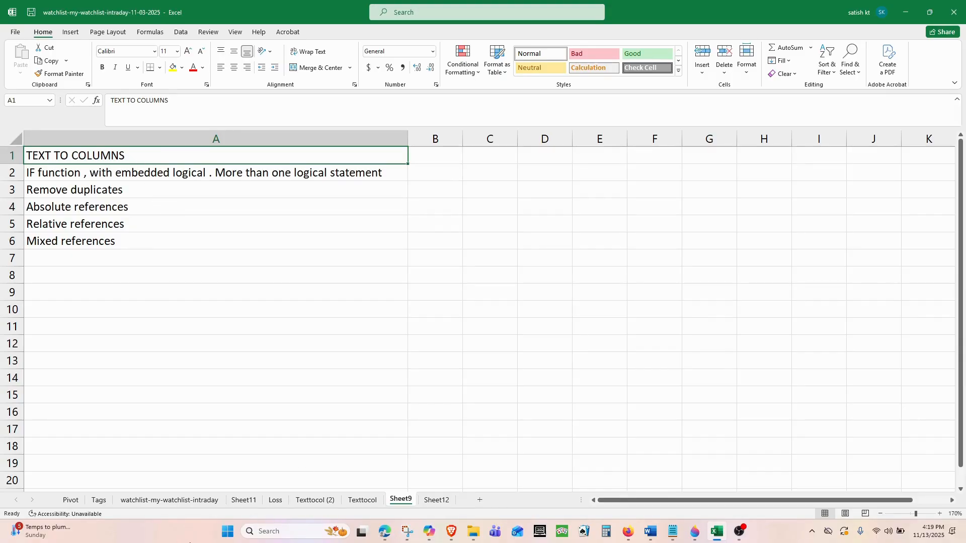
# - Examine the colon-separated entries in column A and the data in column B on the Texttocol sheet
pyautogui.click(363, 501)
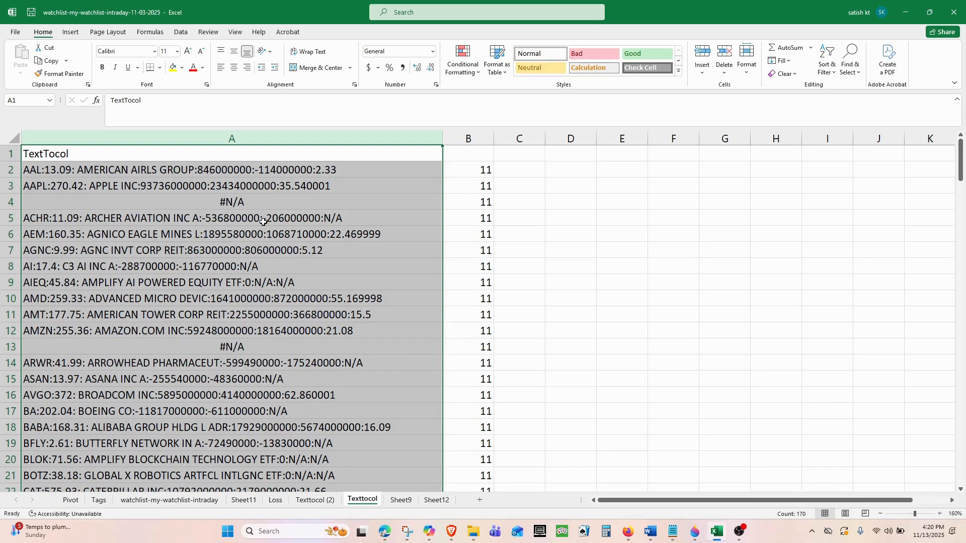
pyautogui.click(45, 170)
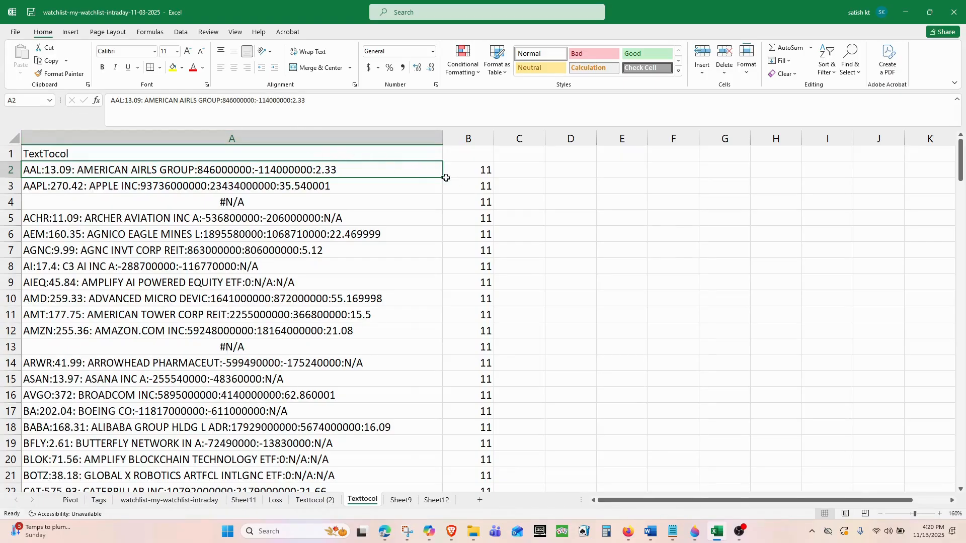
pyautogui.click(483, 136)
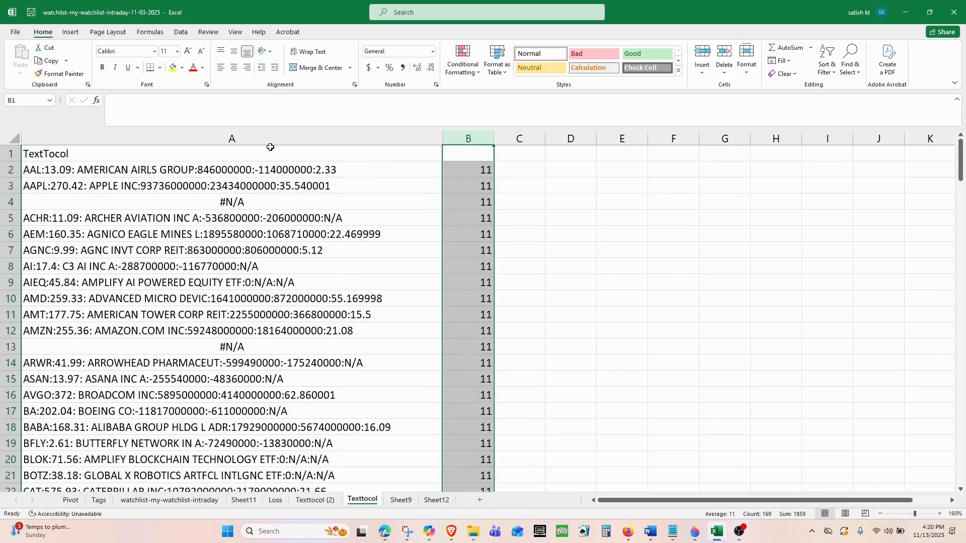
# - Set up Text to Columns for column A as delimited data, with a colon as the other delimiter and text qualifier (none)
pyautogui.click(242, 137)
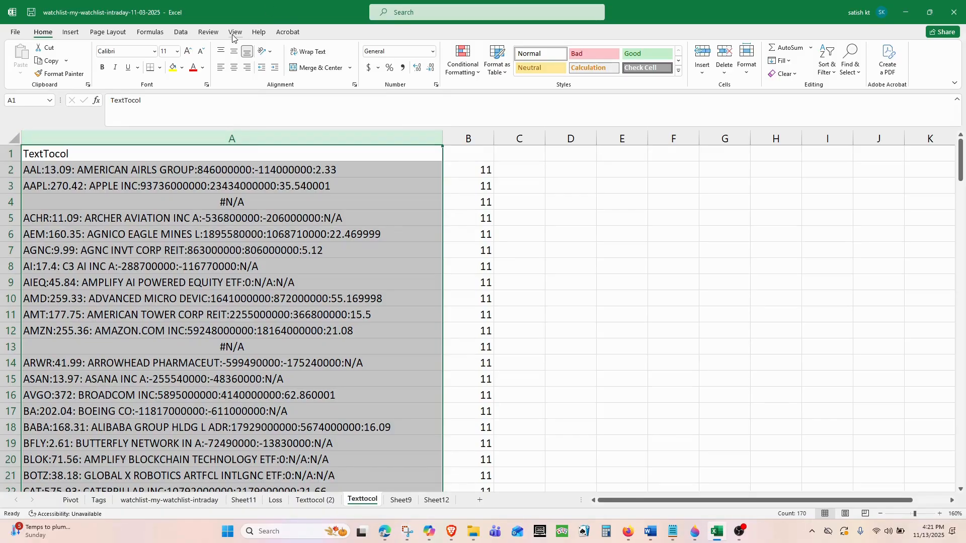
pyautogui.click(180, 35)
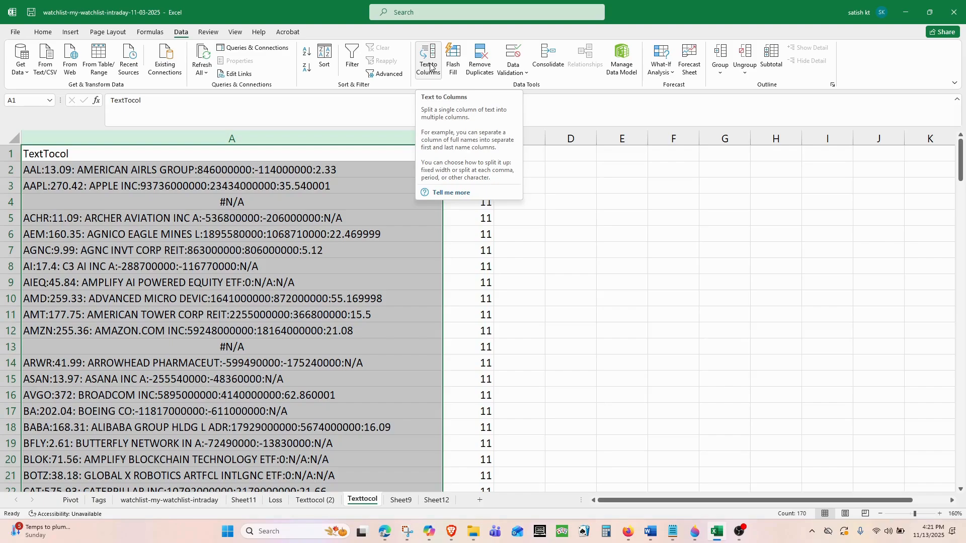
pyautogui.click(429, 65)
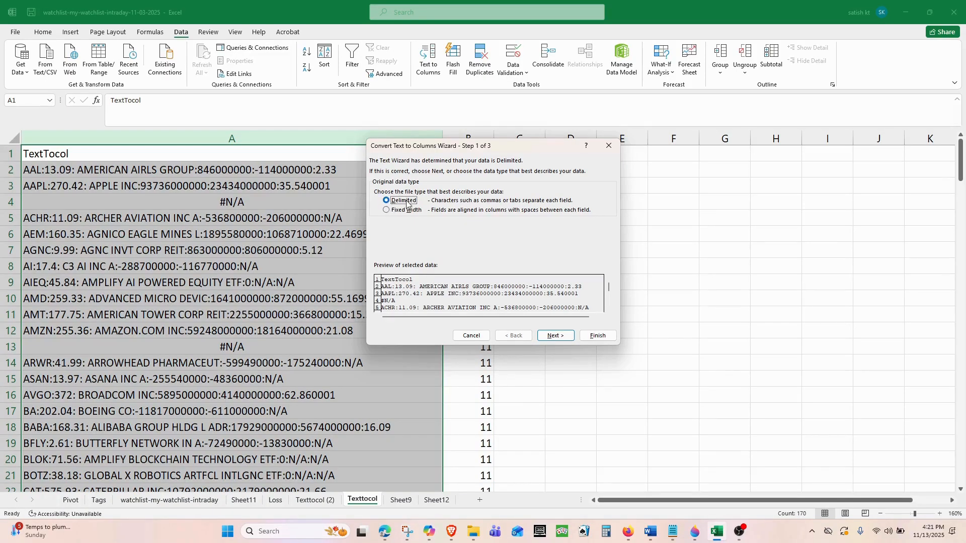
pyautogui.click(556, 336)
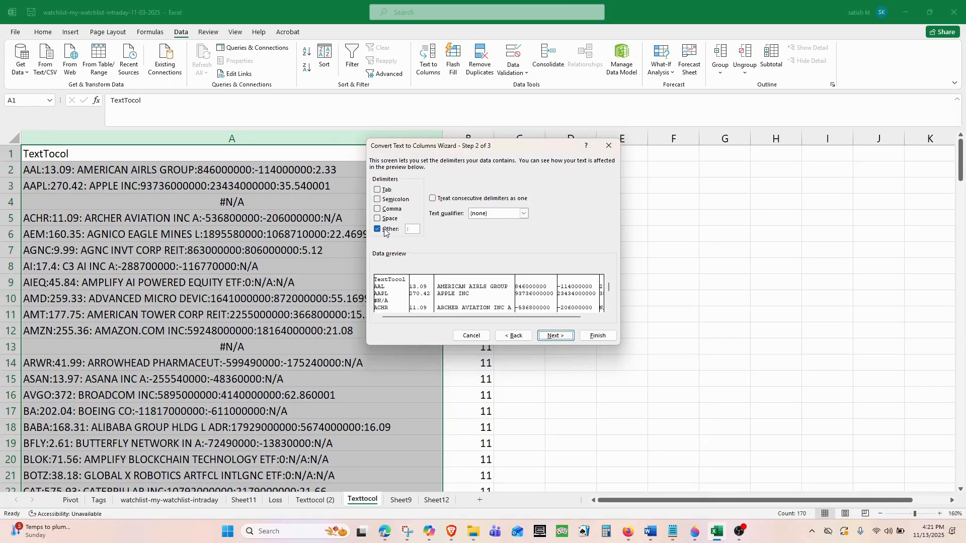
pyautogui.click(412, 231)
pyautogui.click(524, 214)
pyautogui.click(509, 240)
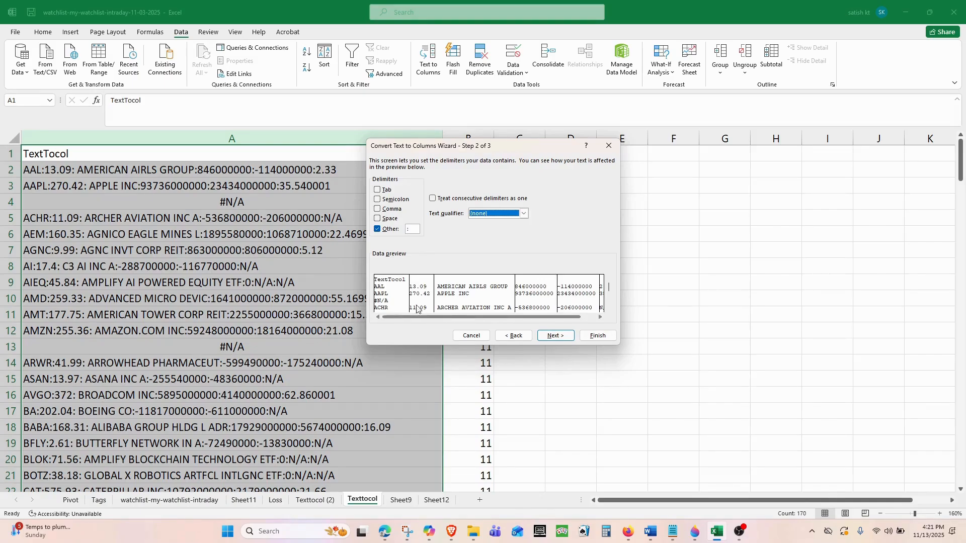
# - Check the split preview and finish the conversion in General format at destination $A$1, replacing the existing data
pyautogui.moveTo(508, 316); pyautogui.dragTo(540, 320)
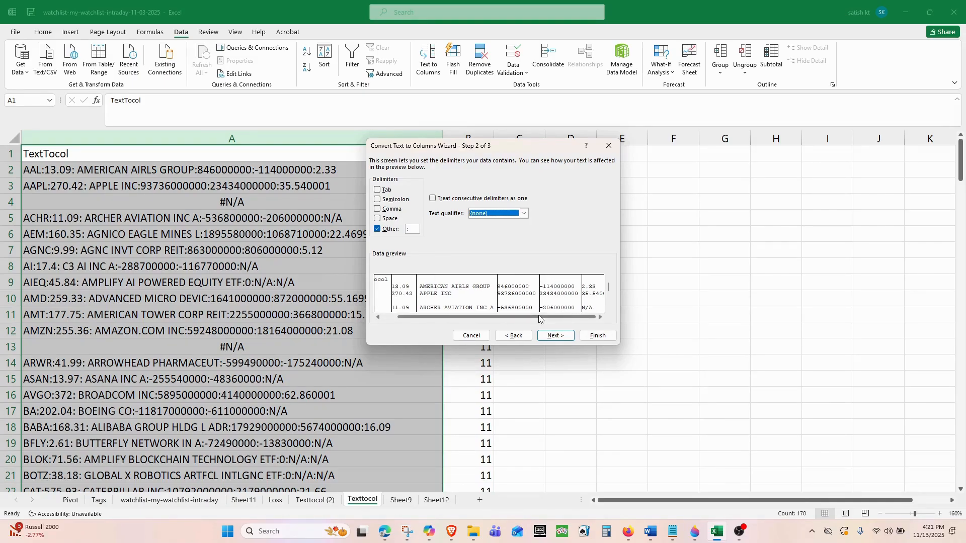
pyautogui.moveTo(540, 318); pyautogui.dragTo(525, 318)
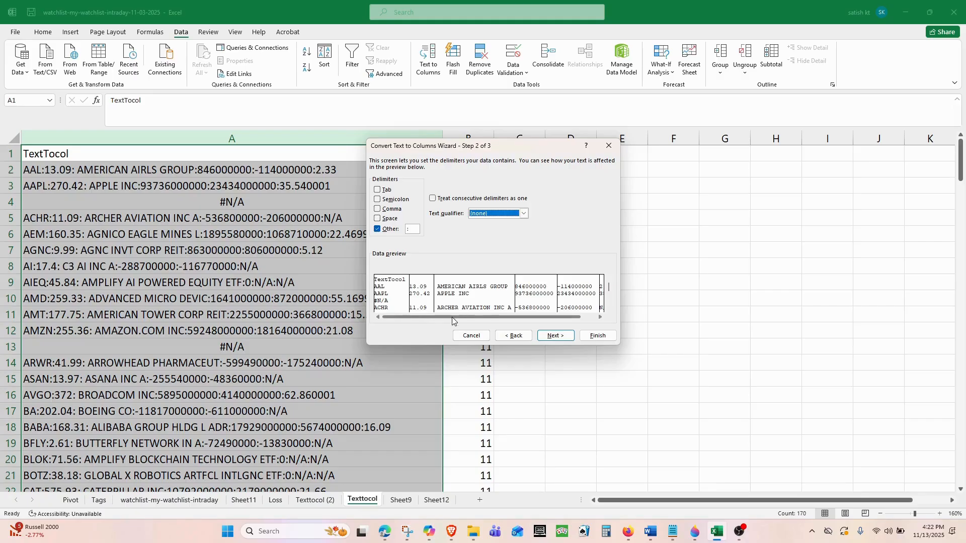
pyautogui.moveTo(451, 317); pyautogui.dragTo(468, 318)
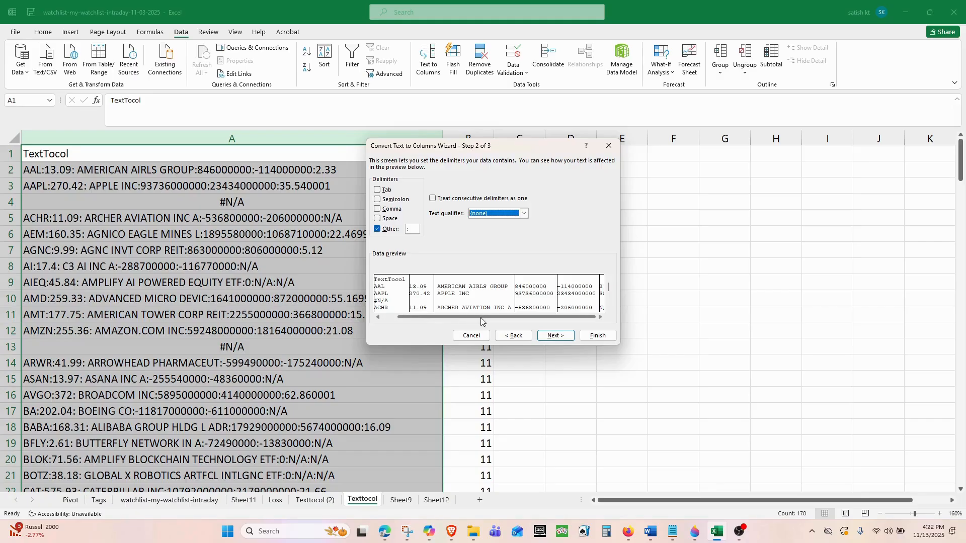
pyautogui.click(553, 337)
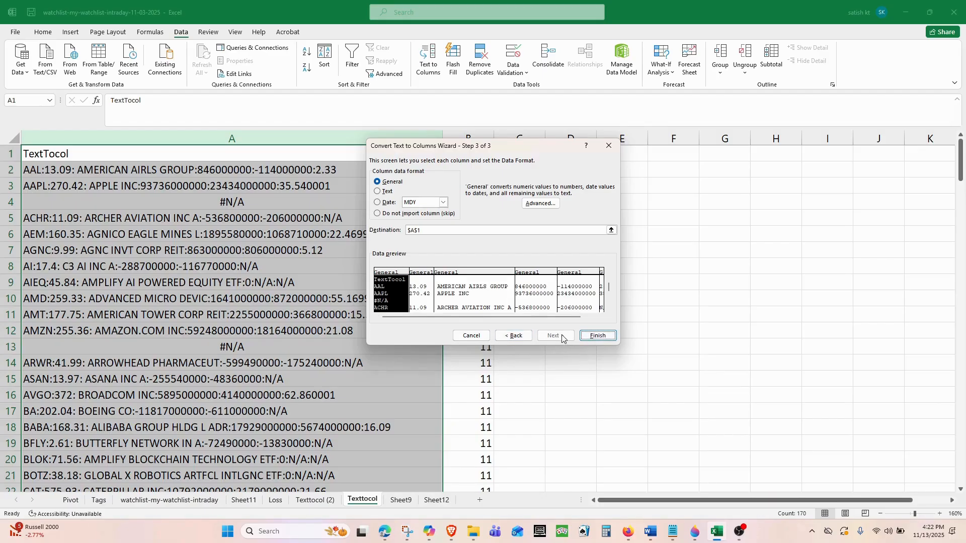
pyautogui.click(597, 335)
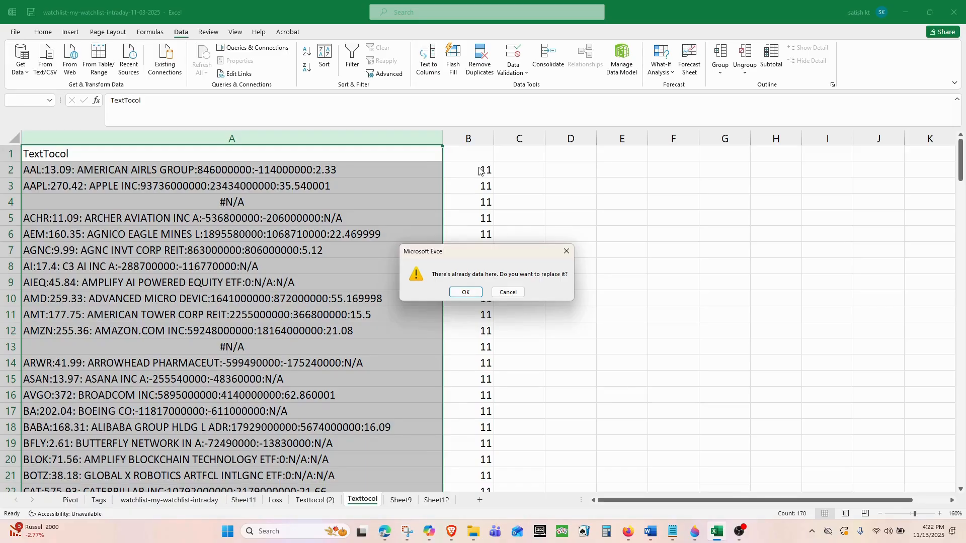
pyautogui.click(464, 293)
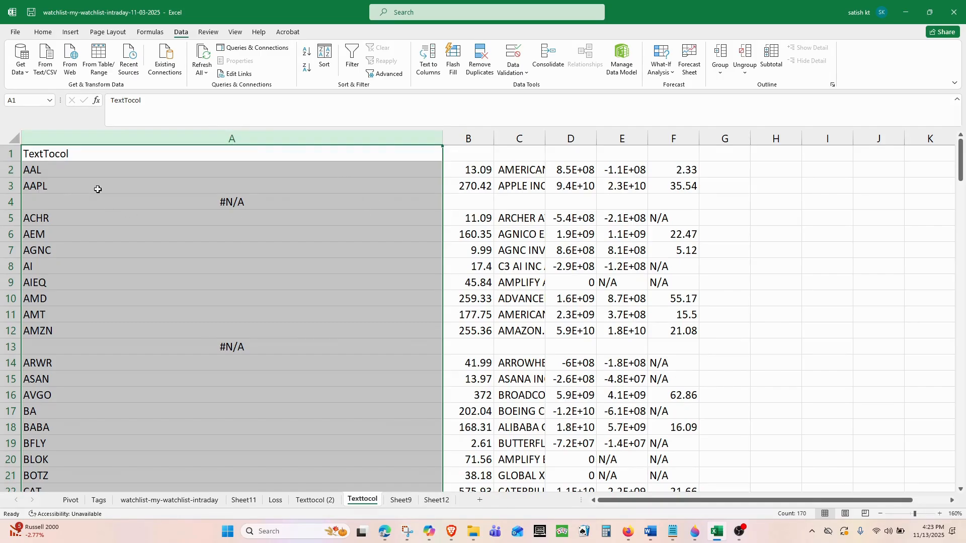
# - Undo the text-to-columns split on the Texttocol sheet
pyautogui.click(68, 168)
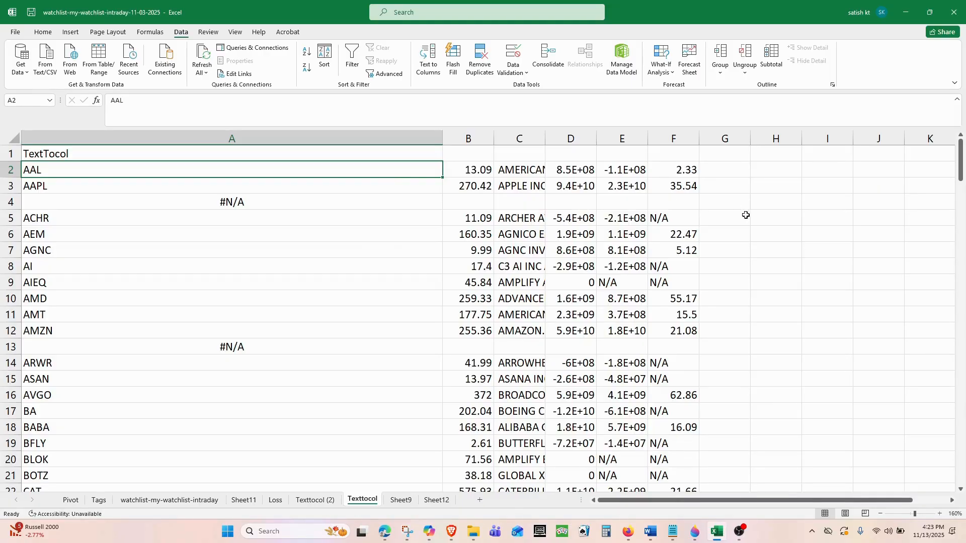
pyautogui.hotkey('ctrl', 'z')
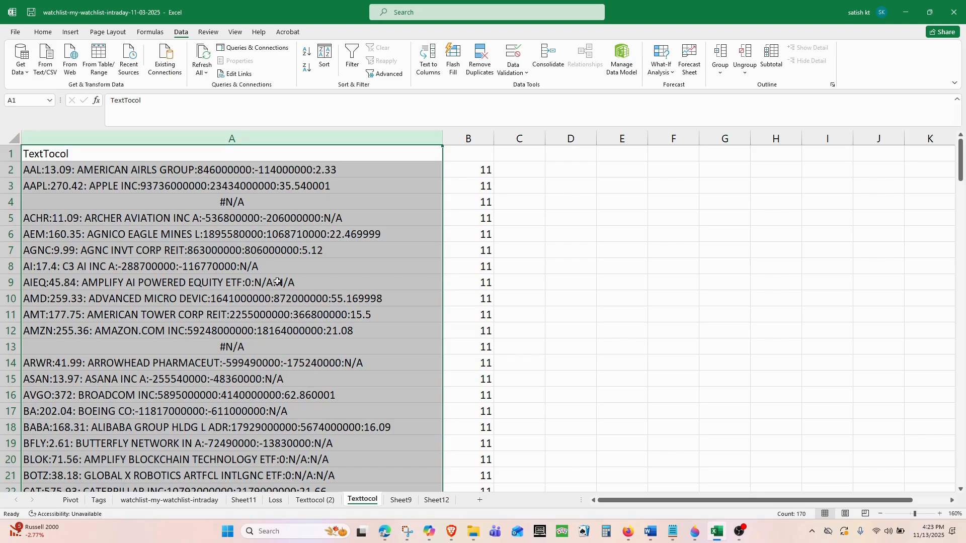
# - Create a copy of the Texttocol sheet and place it before the original Texttocol sheet
pyautogui.rightClick(366, 501)
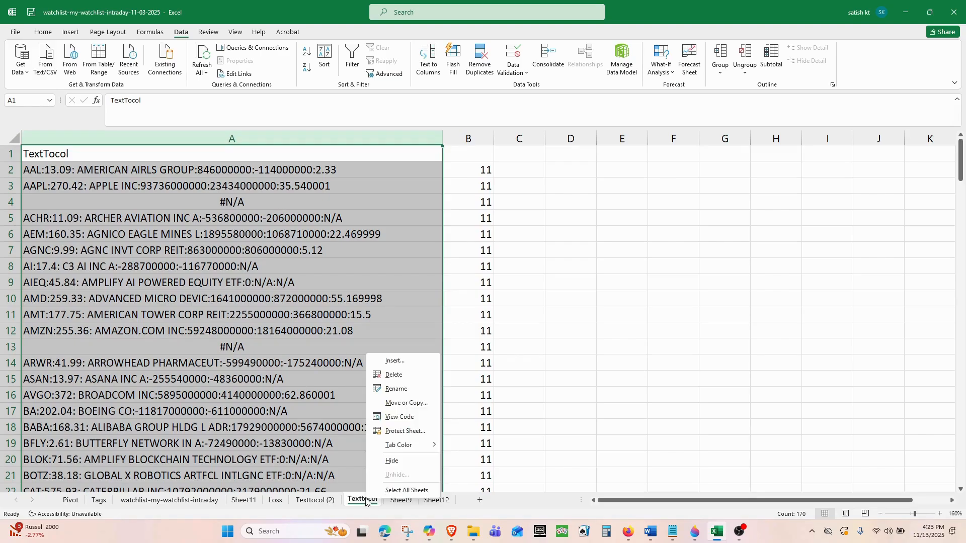
pyautogui.click(416, 405)
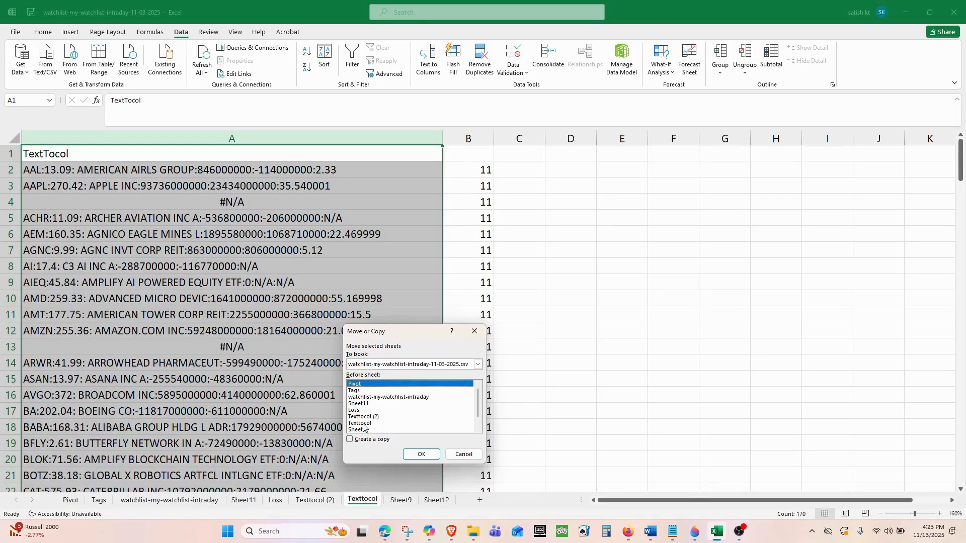
pyautogui.click(364, 424)
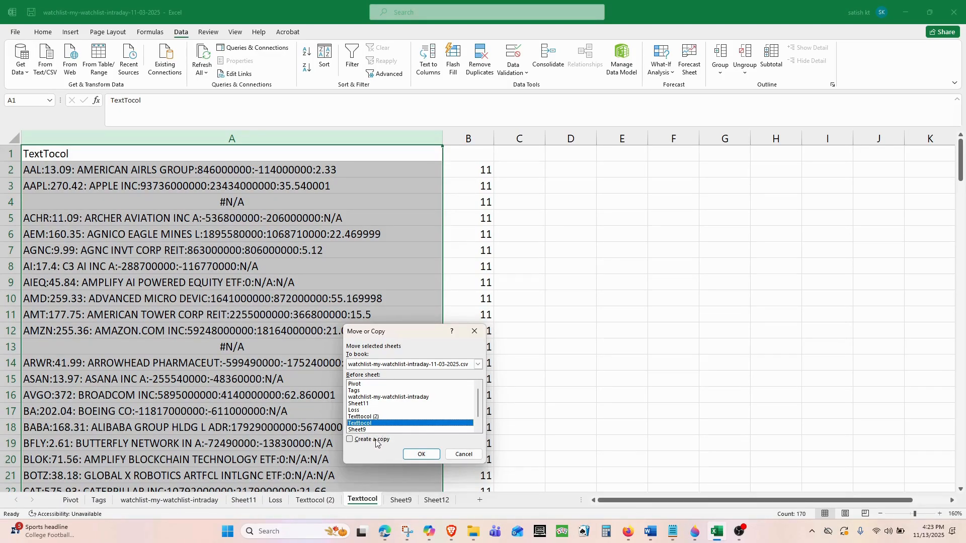
pyautogui.click(376, 441)
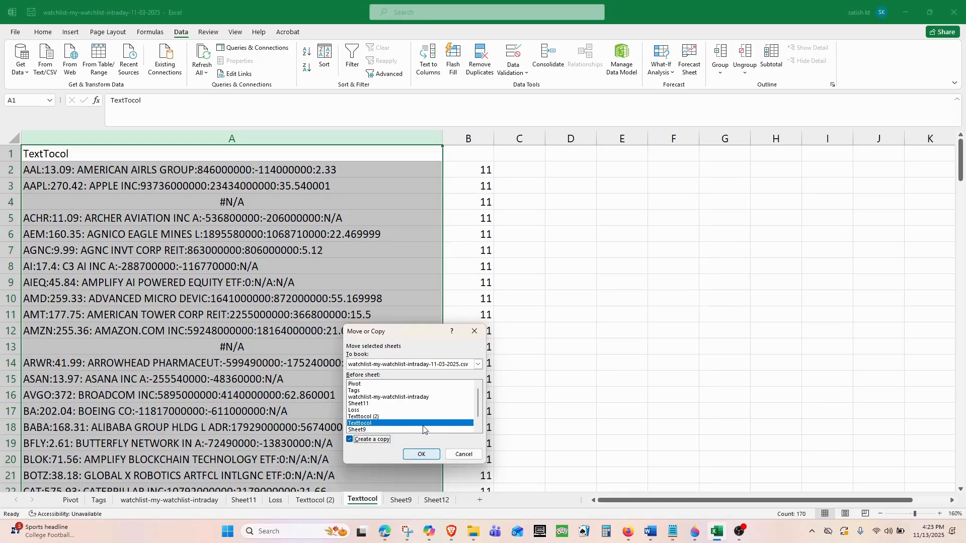
pyautogui.click(419, 456)
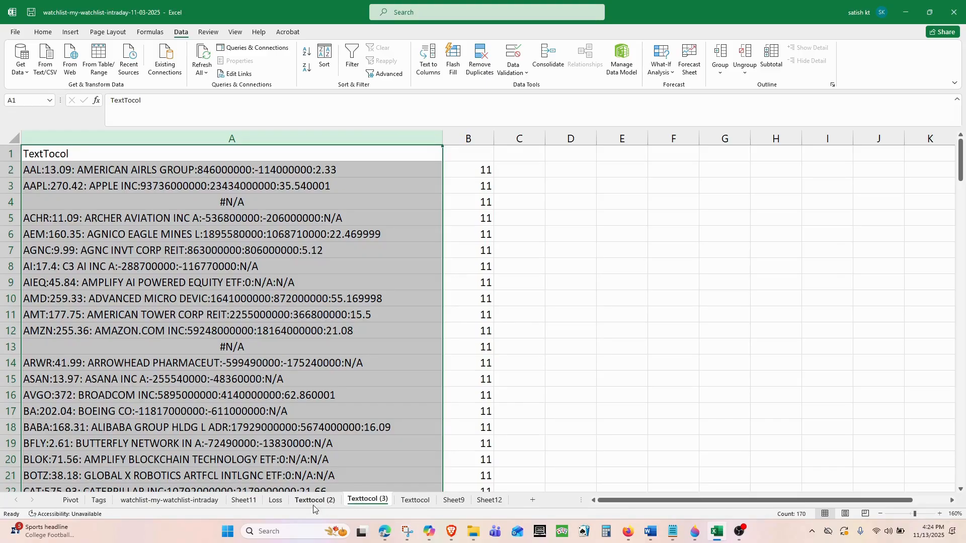
# - Compare the Texttocol (2), Texttocol (3) and Texttocol sheets
pyautogui.click(328, 501)
pyautogui.click(355, 501)
pyautogui.click(425, 503)
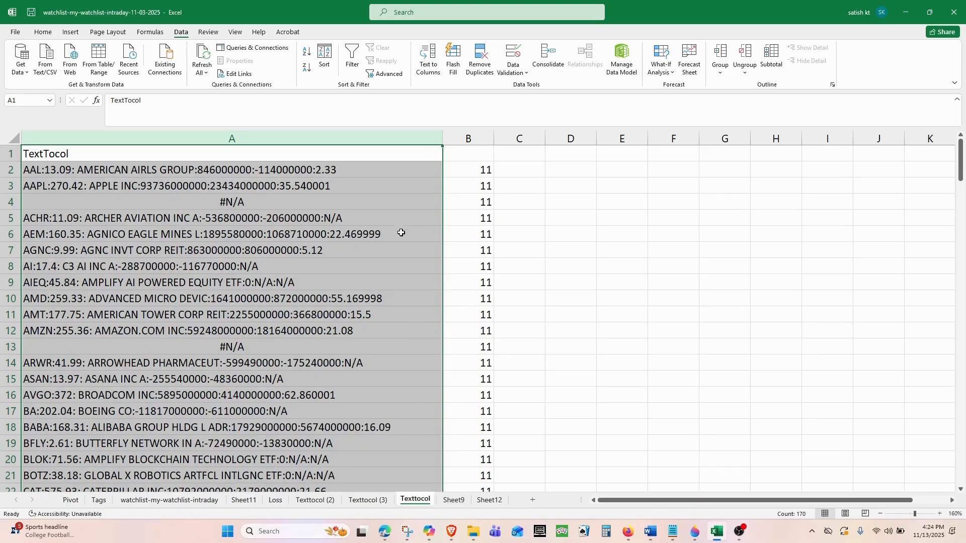
pyautogui.click(372, 503)
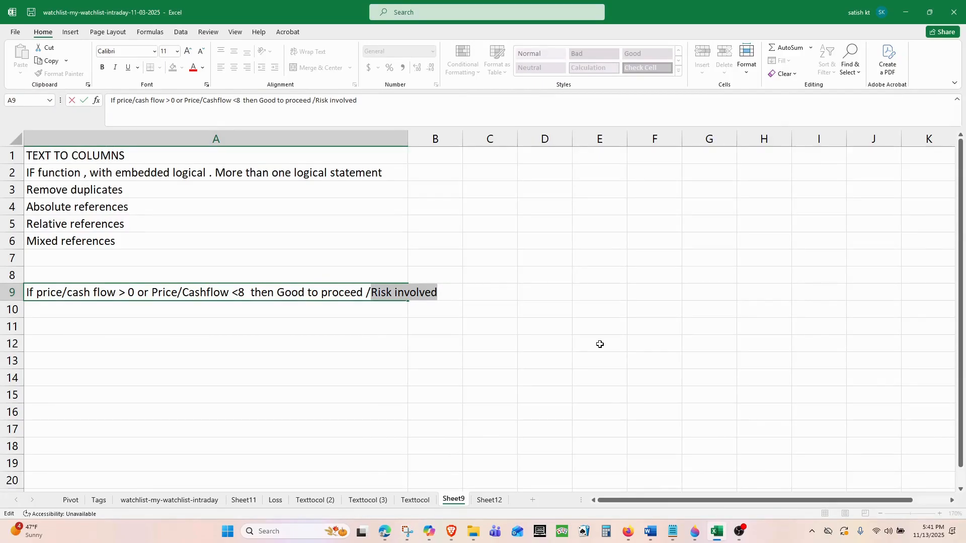
# - Review the IF condition note in A9 of Sheet9 and the Price/Cash Flow column on the watchlist-my-watchlist-intraday sheet
pyautogui.click(108, 174)
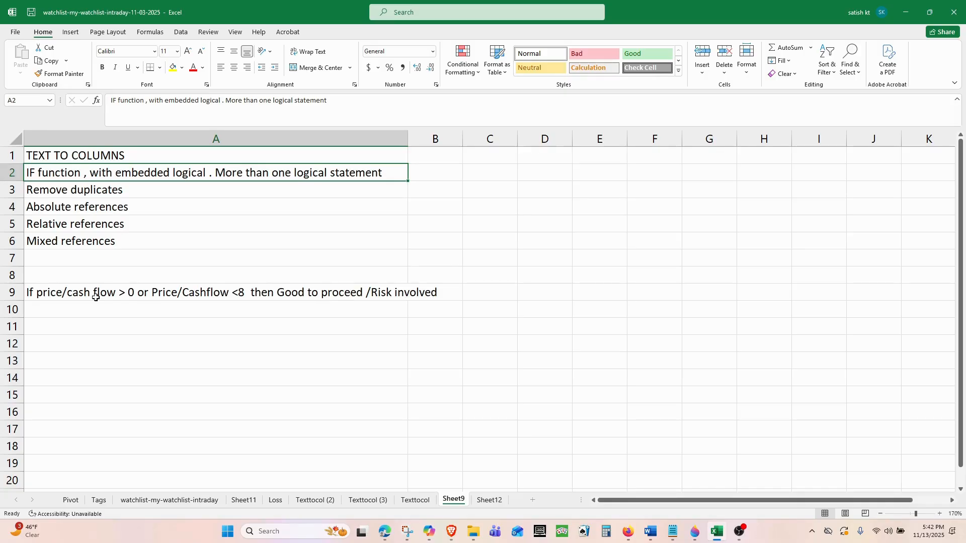
pyautogui.click(97, 297)
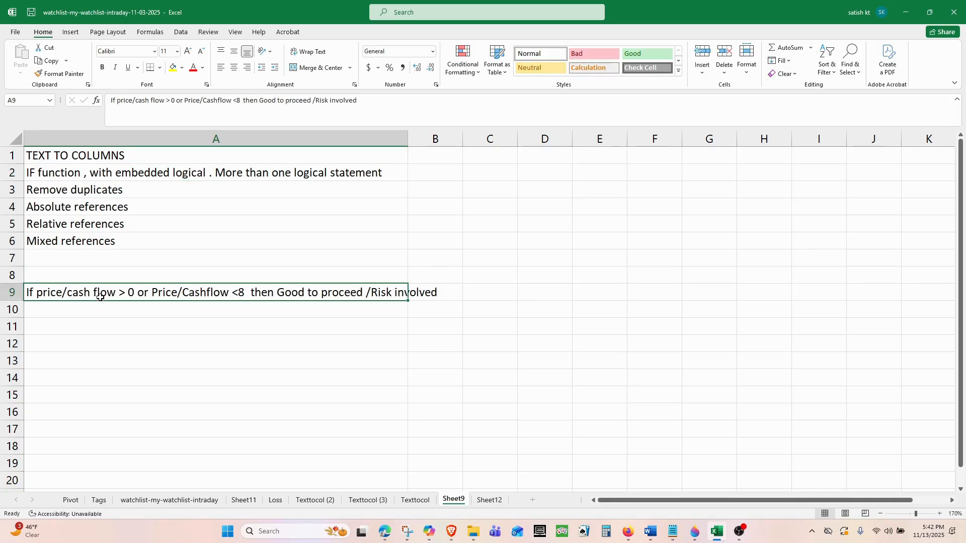
pyautogui.click(185, 501)
pyautogui.click(576, 136)
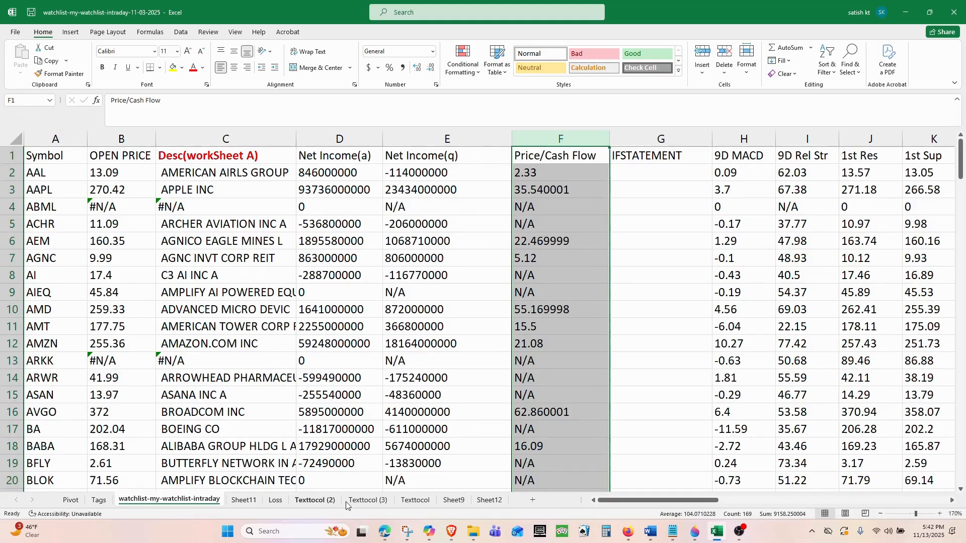
pyautogui.click(453, 500)
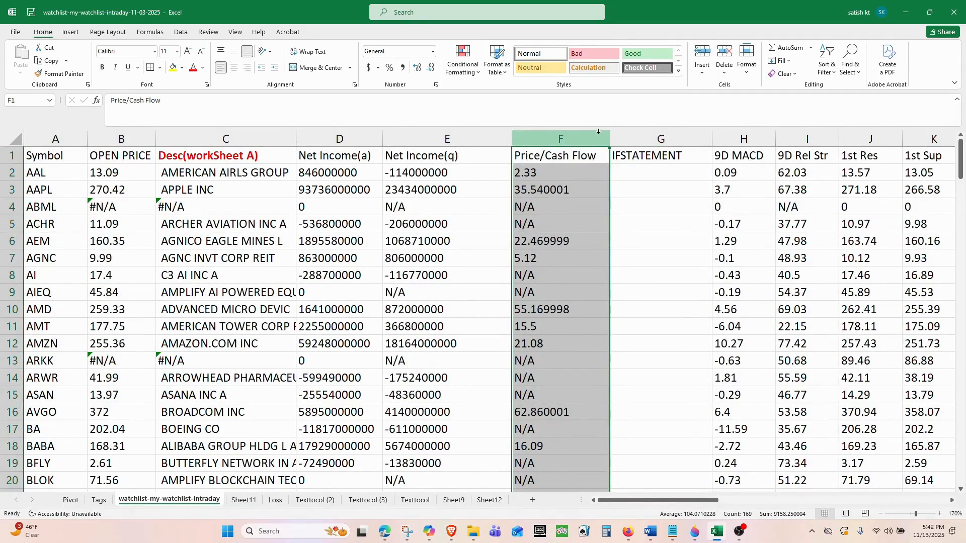
# - Insert an empty column before the IFSTATEMENT column on the watchlist-my-watchlist-intraday sheet
pyautogui.click(632, 136)
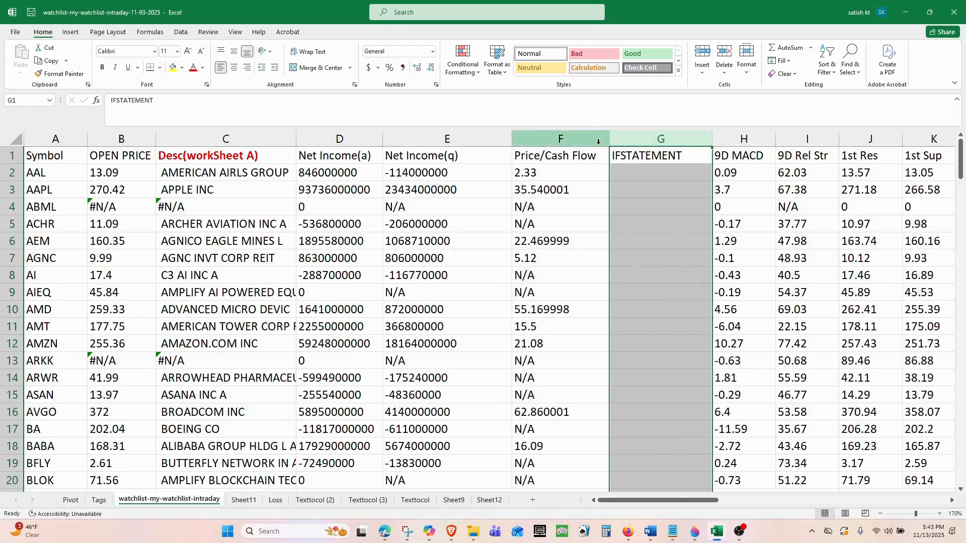
pyautogui.rightClick(622, 142)
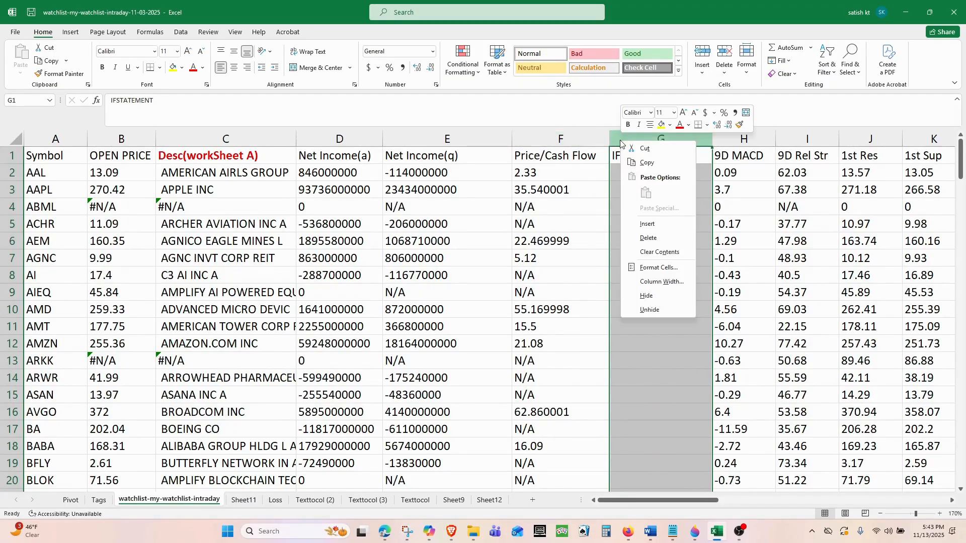
pyautogui.click(651, 226)
# - Copy the Price/Cash Flow data including its header from column F into the empty column G, and select cell H2
pyautogui.click(581, 159)
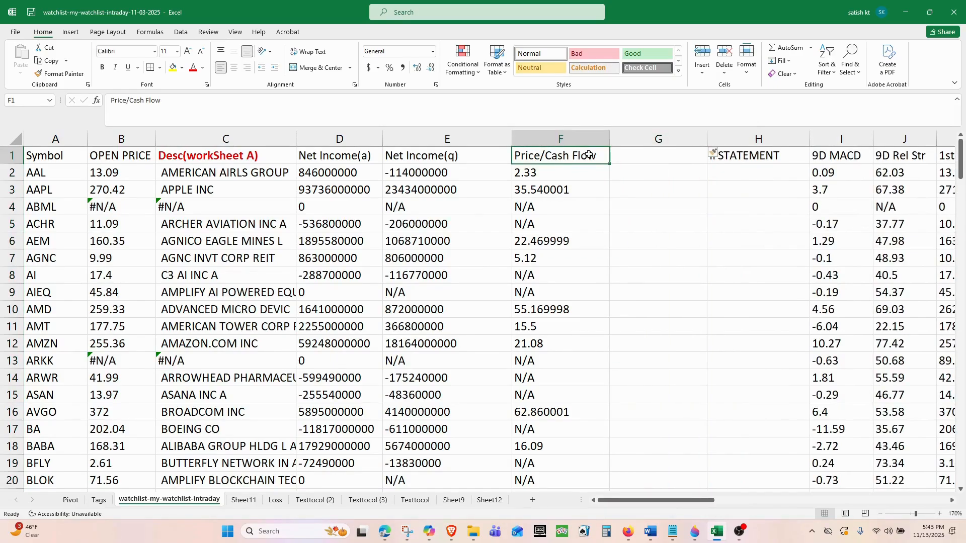
pyautogui.hotkey('ctrl', 'shift', 'Down')
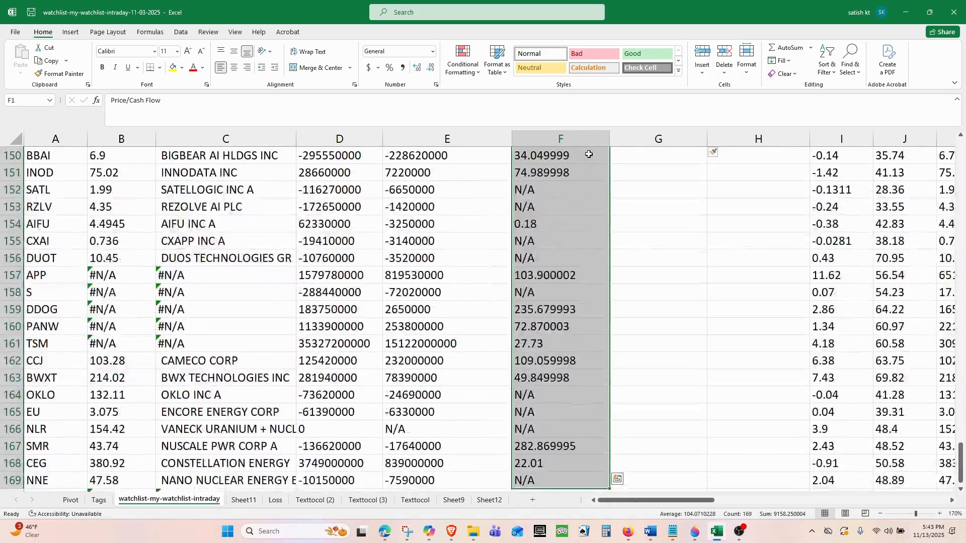
pyautogui.hotkey('ctrl', 'c')
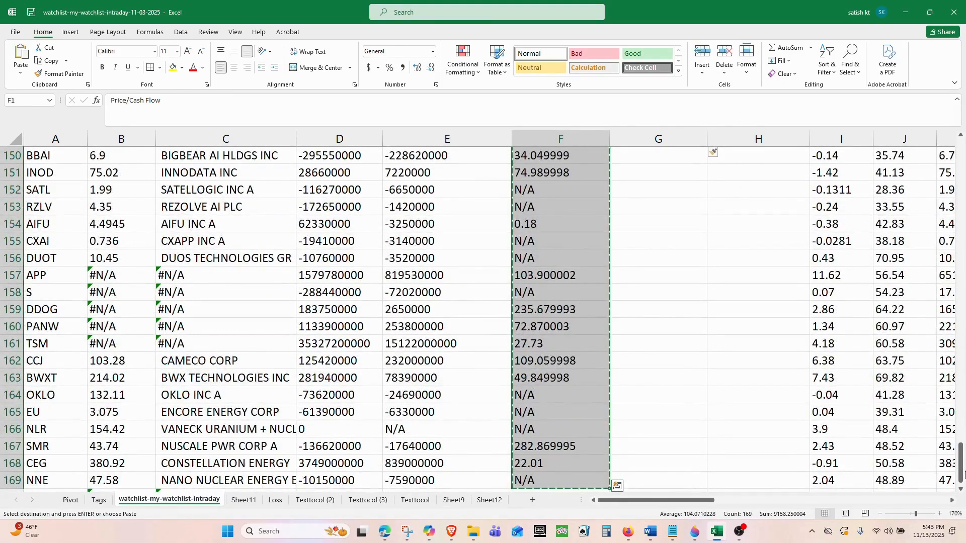
pyautogui.moveTo(964, 474); pyautogui.dragTo(962, 166)
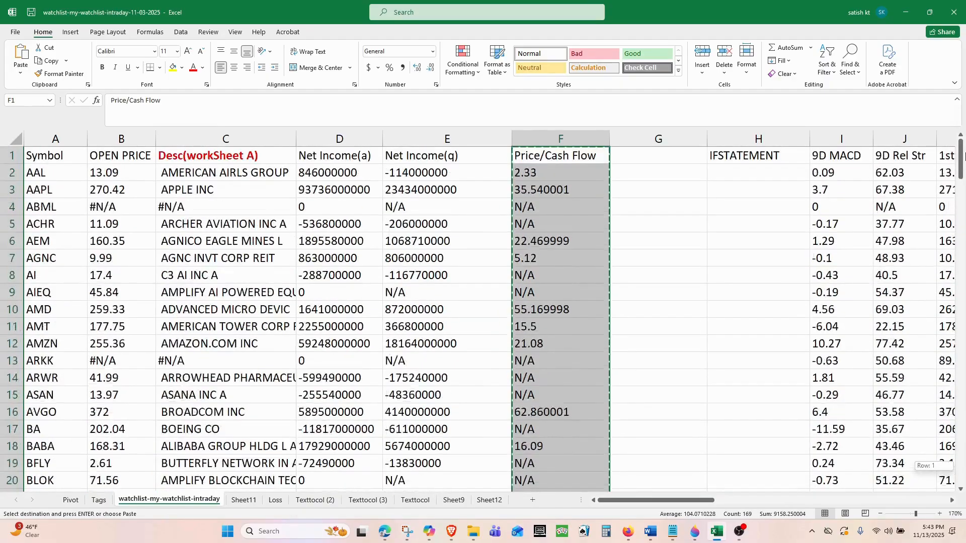
pyautogui.click(662, 157)
pyautogui.hotkey('ctrl', 'v')
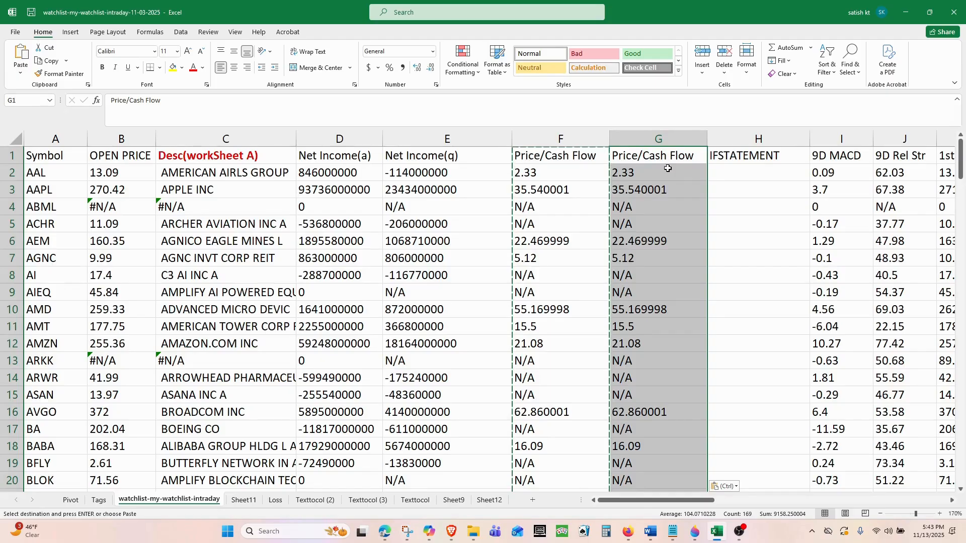
pyautogui.click(712, 174)
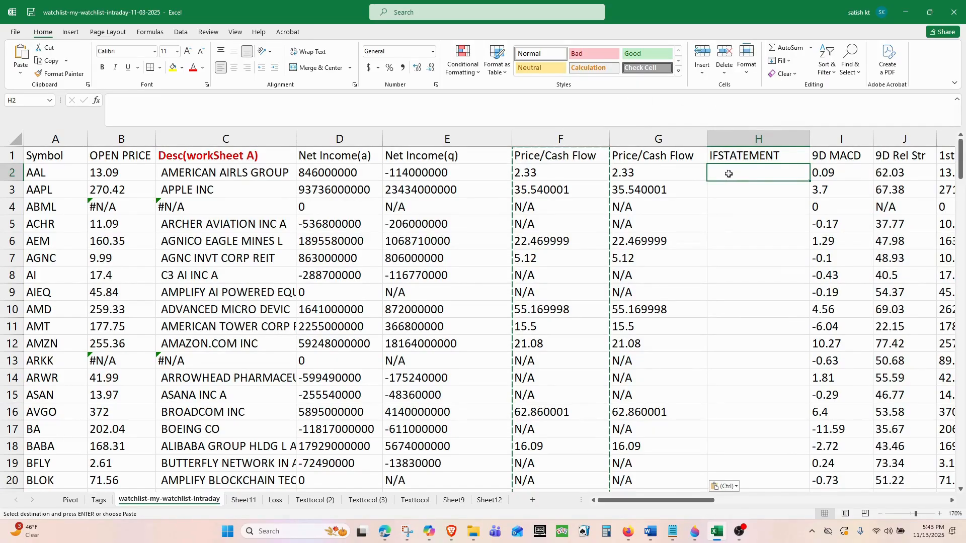
# - Insert the IF function in H2 of the IFSTATEMENT column with the logical test OR(G2 >0 , G2 ,8)
pyautogui.doubleClick(728, 174)
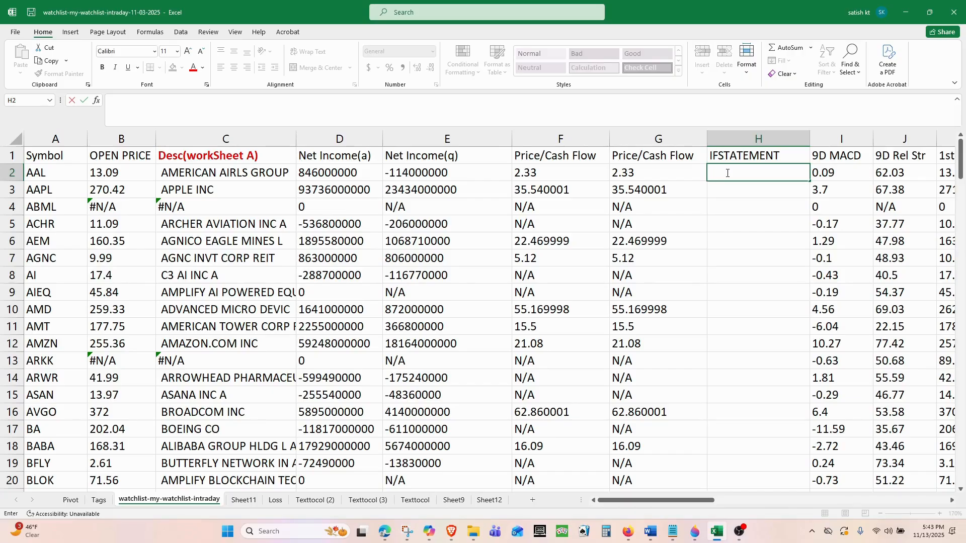
pyautogui.write('If')
pyautogui.click(96, 100)
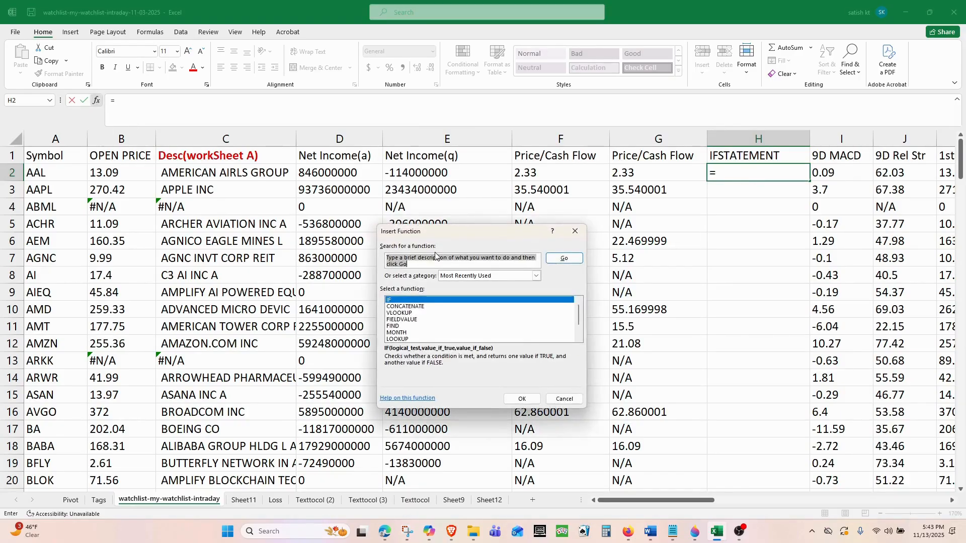
pyautogui.doubleClick(408, 300)
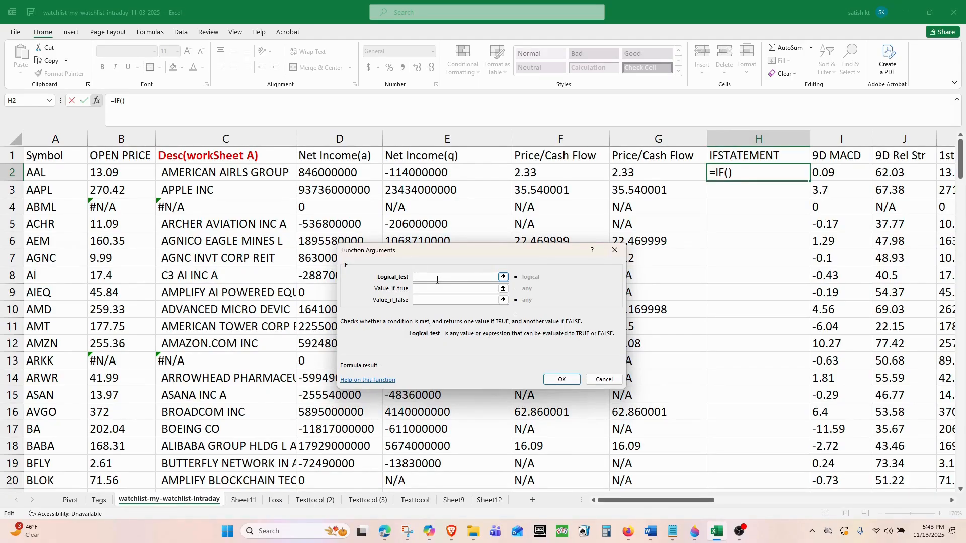
pyautogui.write('OR')
pyautogui.write('(g')
pyautogui.press('BackSpace')
pyautogui.write('G2')
pyautogui.write('>0')
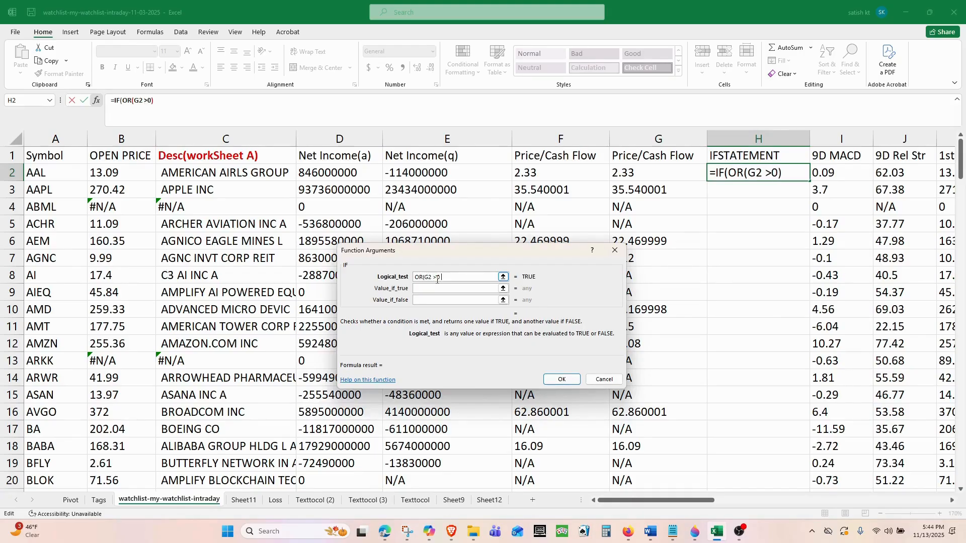
pyautogui.write(' , G2 ,8')
# - Set the IF function's true value to "Good to proceed" and its false value to "Risk Involved", and enter the formula in H2
pyautogui.click(452, 288)
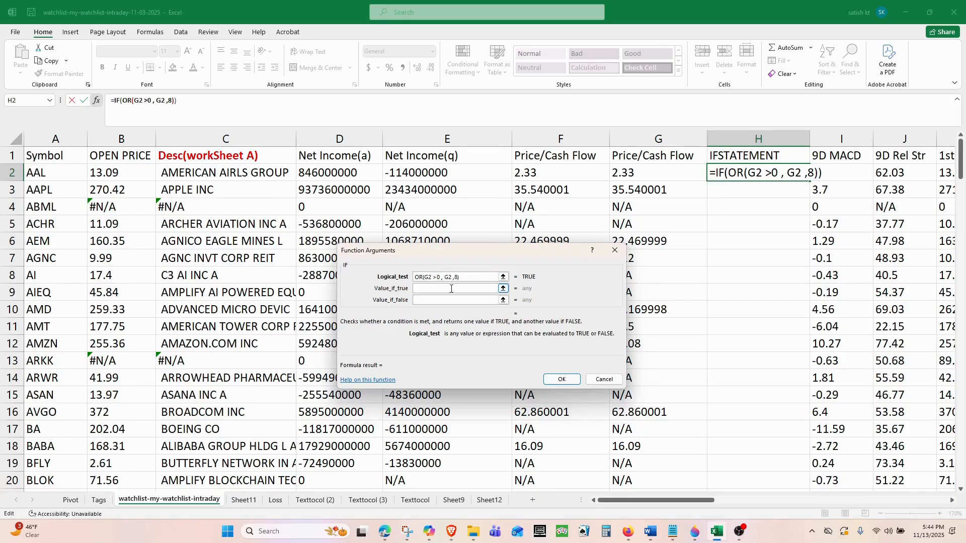
pyautogui.write('Good to r')
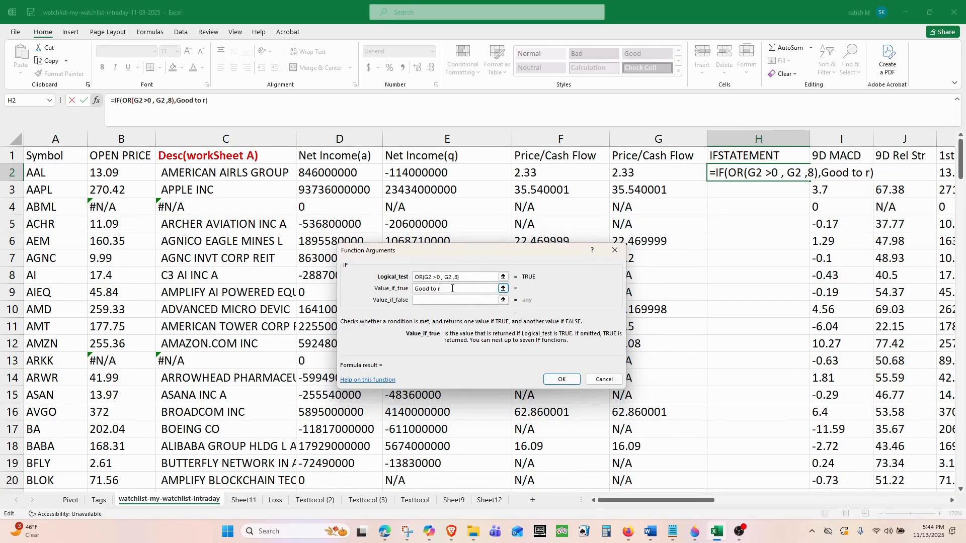
pyautogui.press('BackSpace')
pyautogui.write('proceed')
pyautogui.click(457, 300)
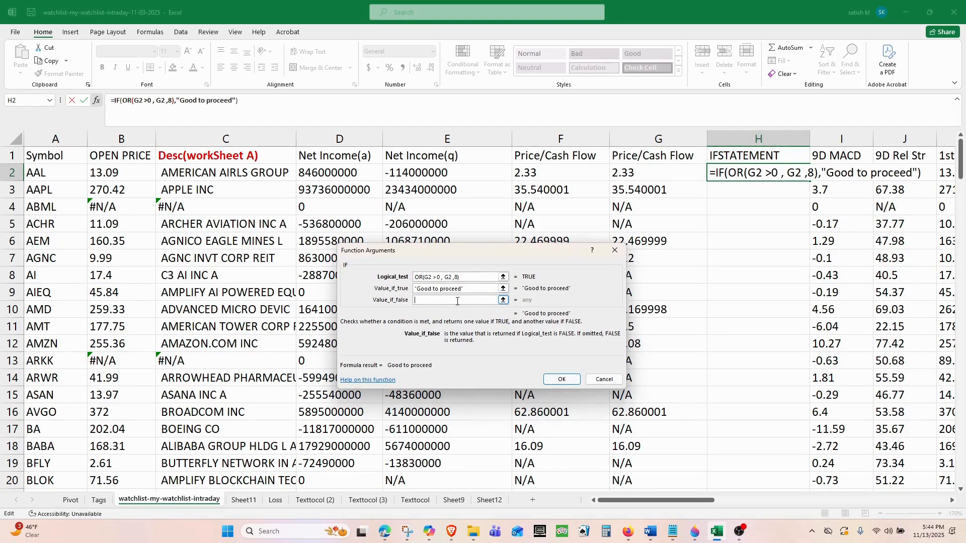
pyautogui.write('Risk Inv')
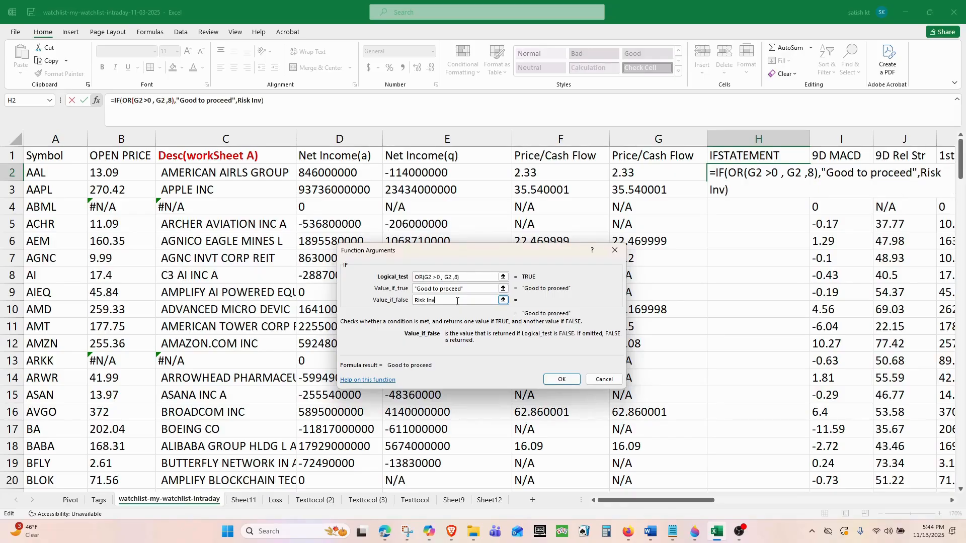
pyautogui.write('olved')
pyautogui.press('Return')
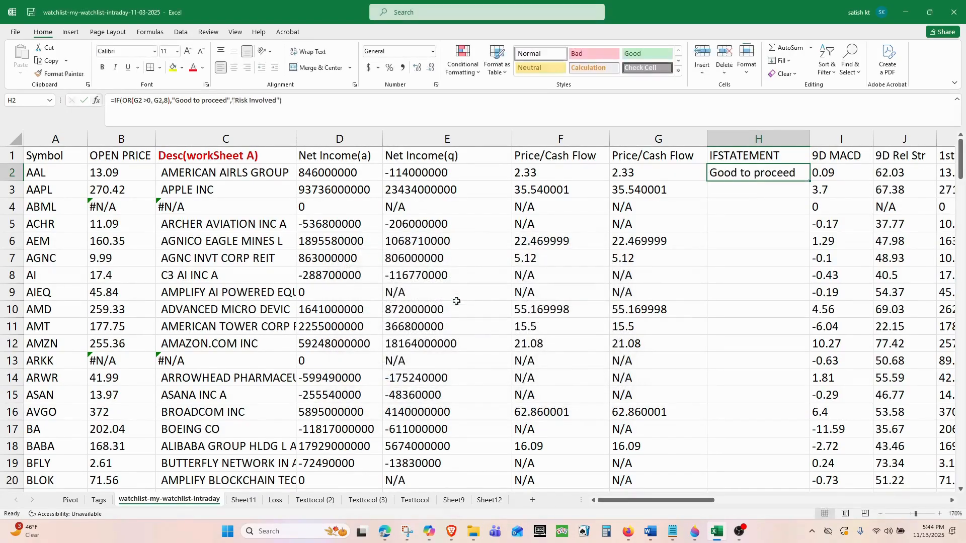
# - Fill the OR-based formula from H2 down the IFSTATEMENT column and check it against the Price/Cash Flow values in G3 and G4
pyautogui.doubleClick(806, 182)
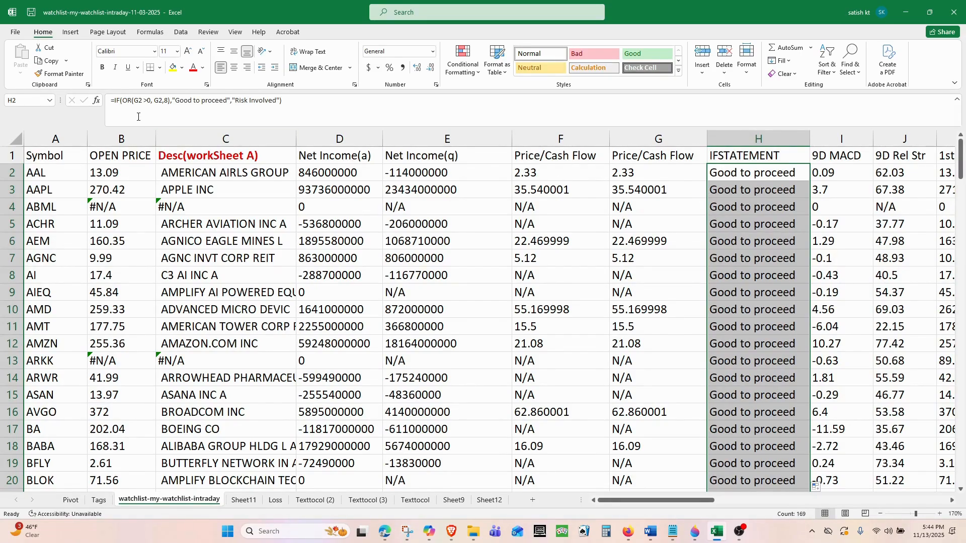
pyautogui.click(641, 187)
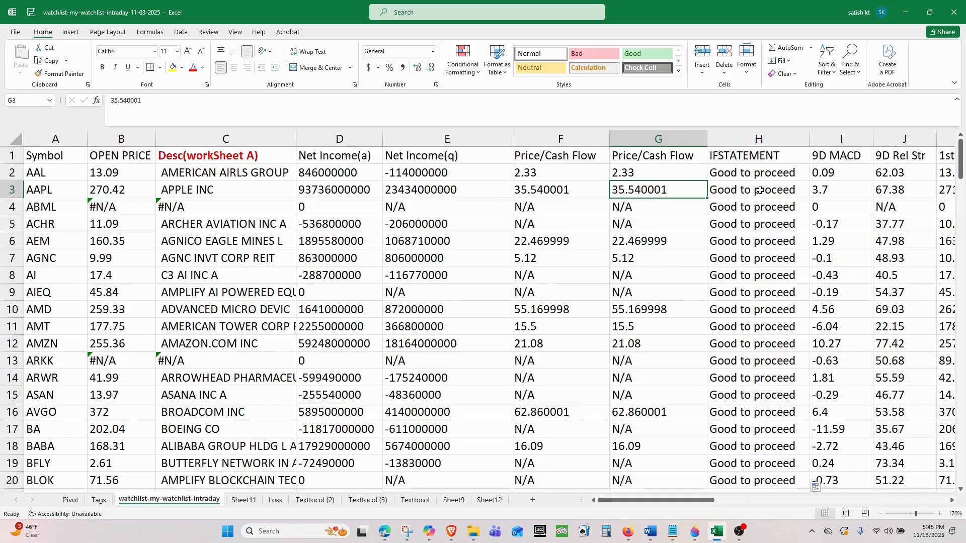
pyautogui.click(659, 209)
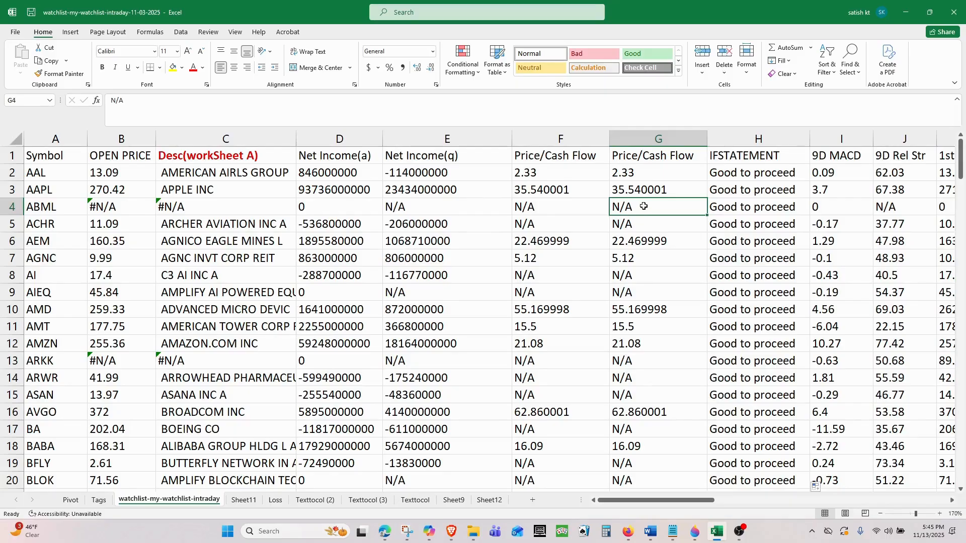
# - Replace every N/A in the Price/Cash Flow column G with 0
pyautogui.click(658, 136)
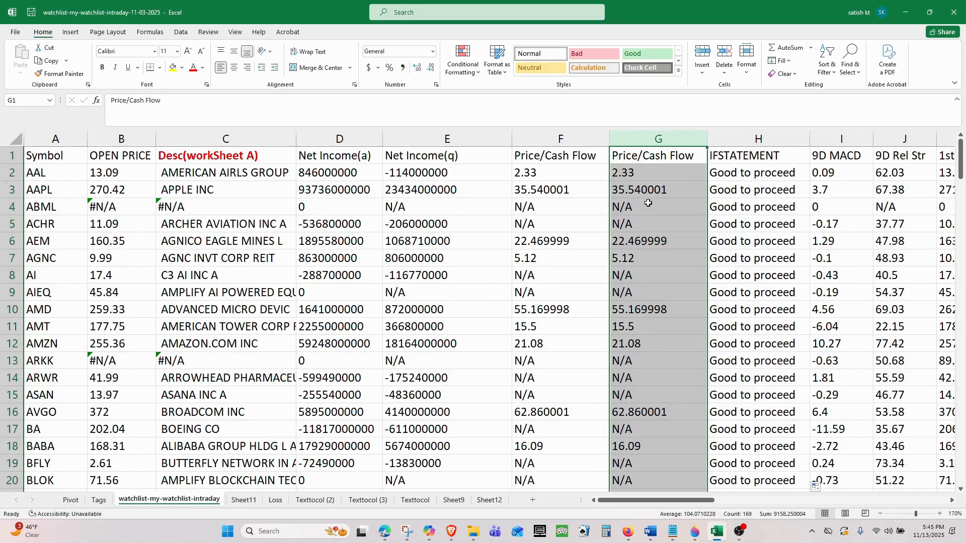
pyautogui.hotkey('ctrl', 'f')
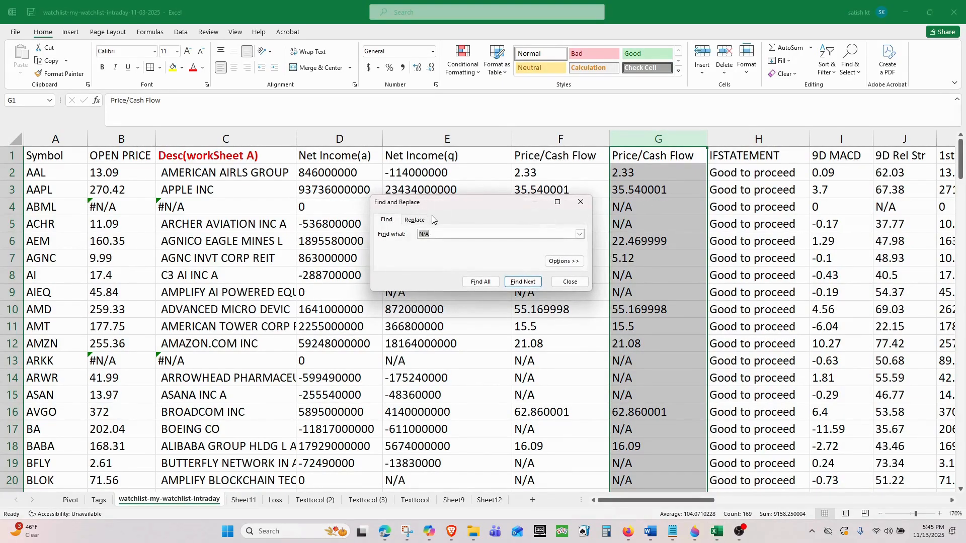
pyautogui.click(424, 220)
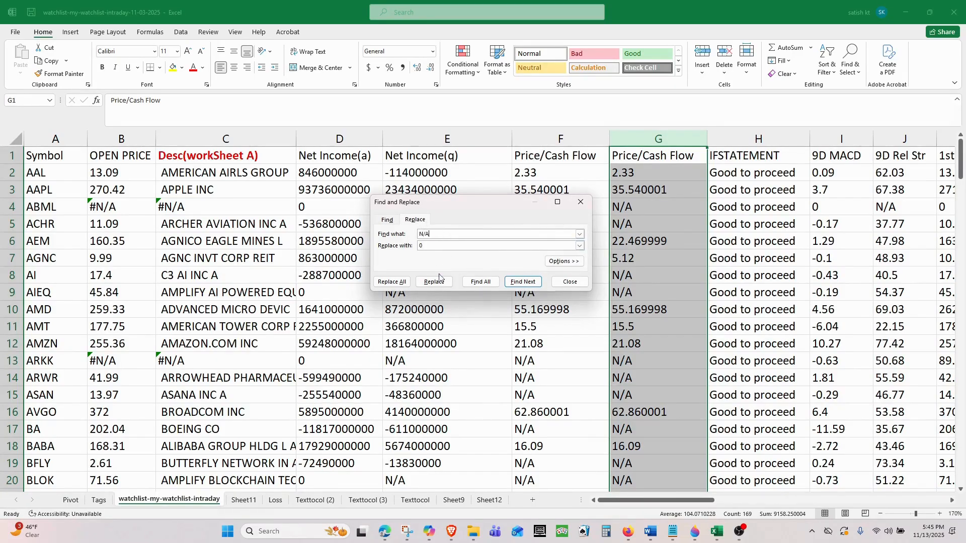
pyautogui.click(394, 281)
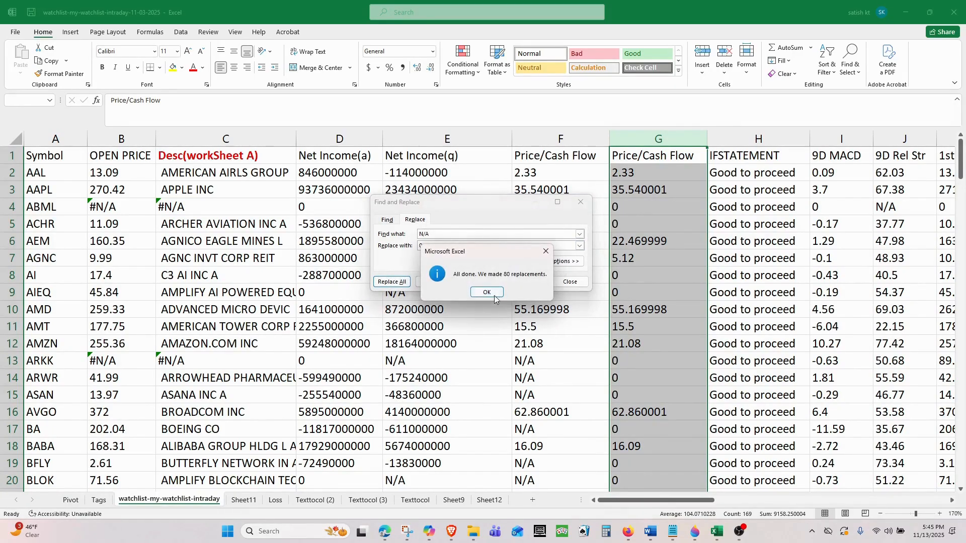
pyautogui.click(489, 296)
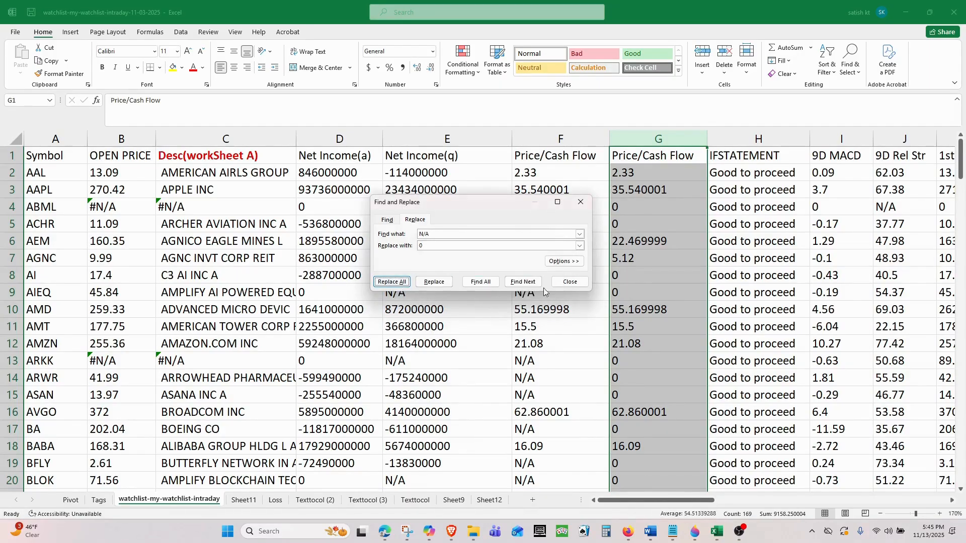
pyautogui.click(571, 281)
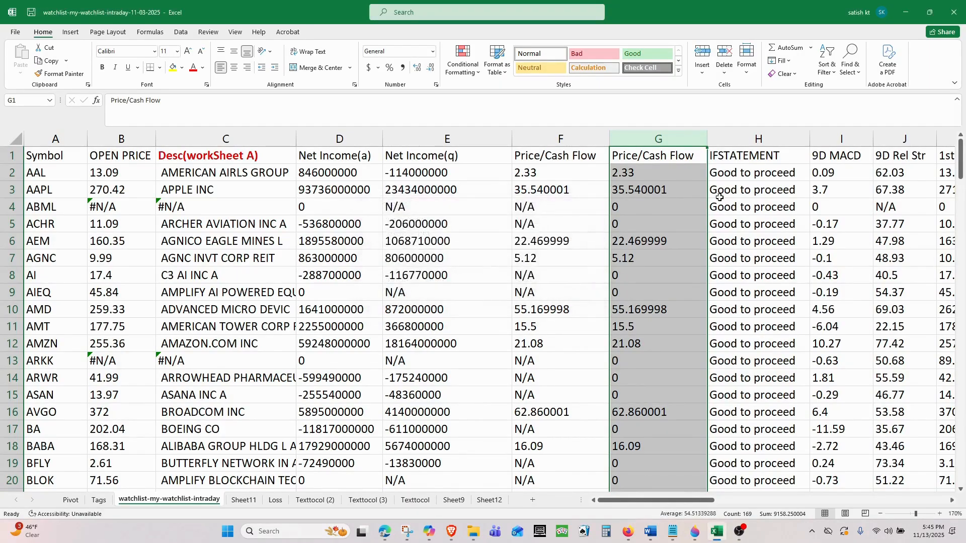
# - Change the logical test of the IF formula in H2 to AND(G2 >0, G2<8)
pyautogui.click(758, 190)
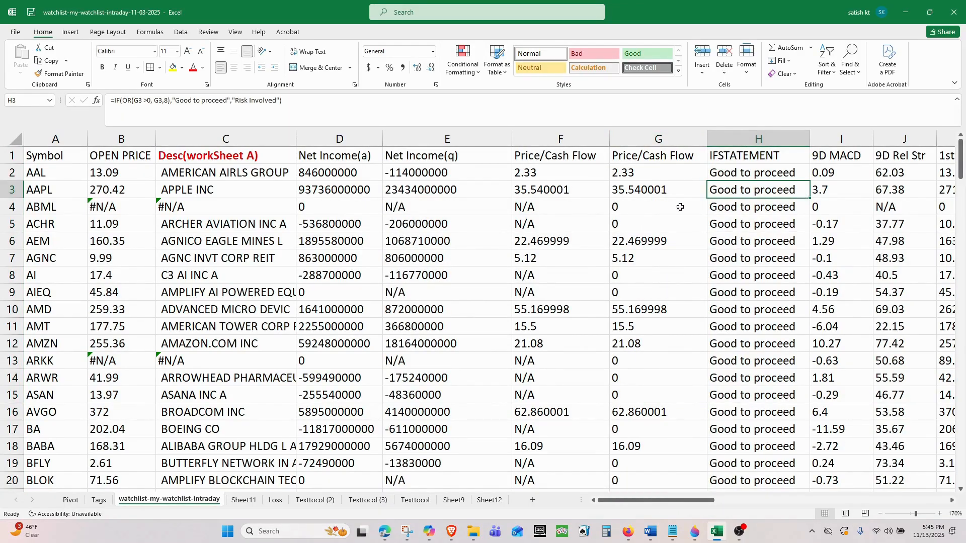
pyautogui.click(747, 173)
pyautogui.click(131, 100)
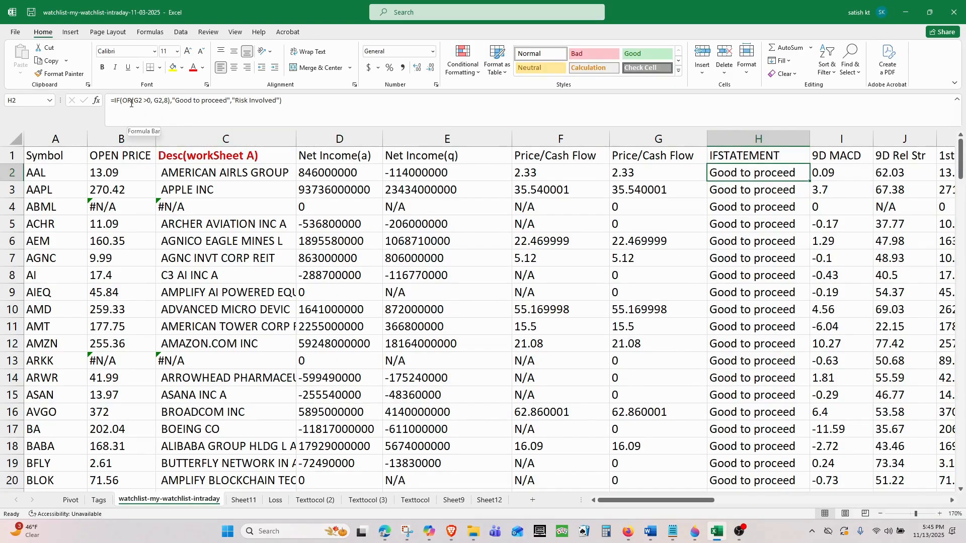
pyautogui.press('BackSpace')
pyautogui.press('BackSpace')
pyautogui.write('AD')
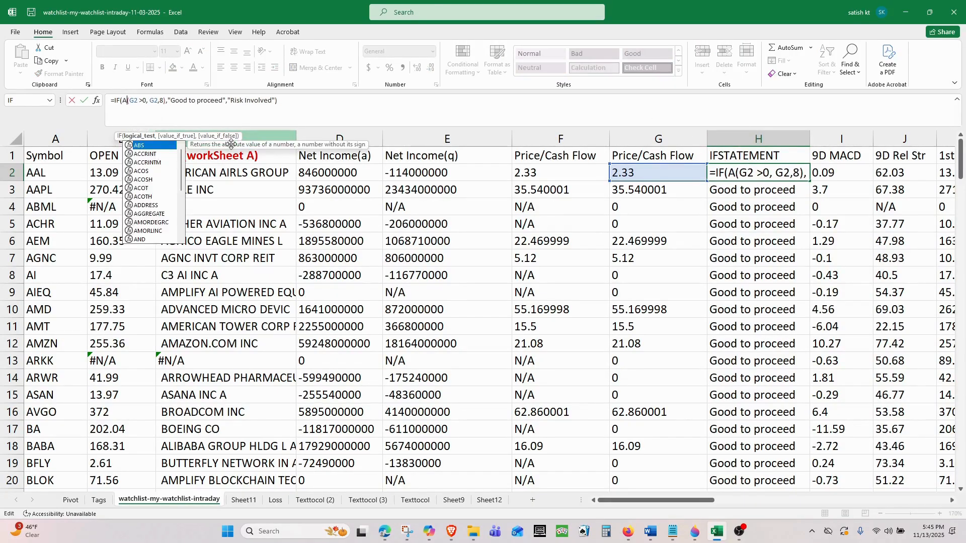
pyautogui.write('ND')
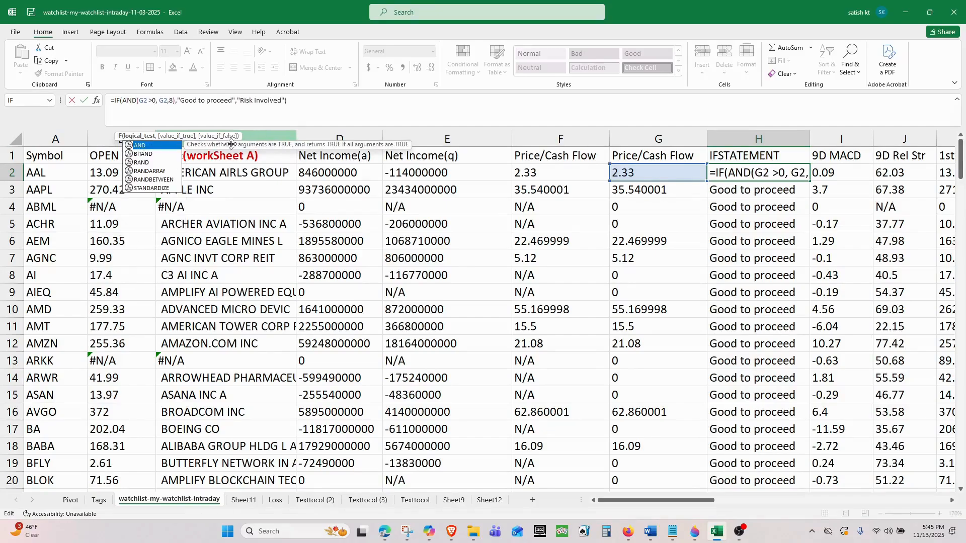
pyautogui.click(342, 104)
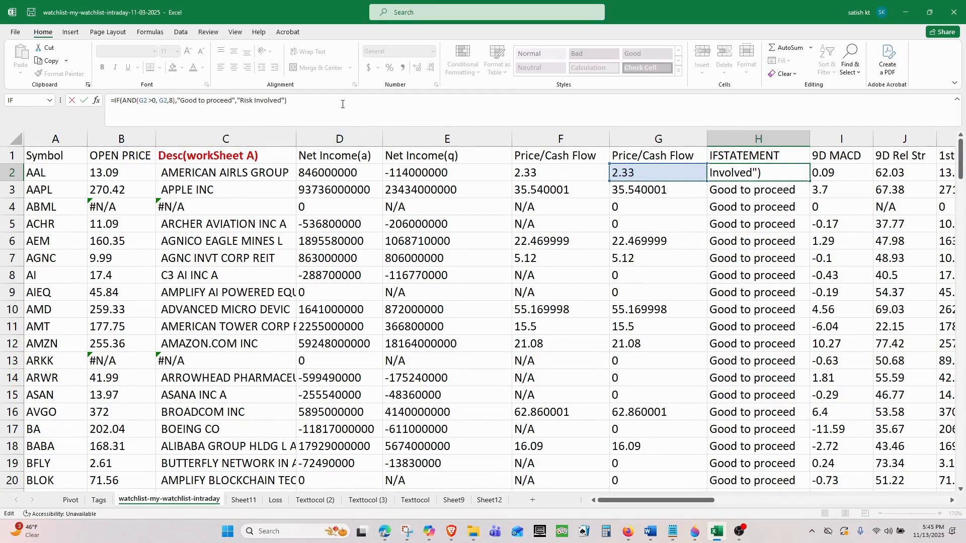
pyautogui.press('Return')
# - Apply the Number format to the Price/Cash Flow column G
pyautogui.click(658, 139)
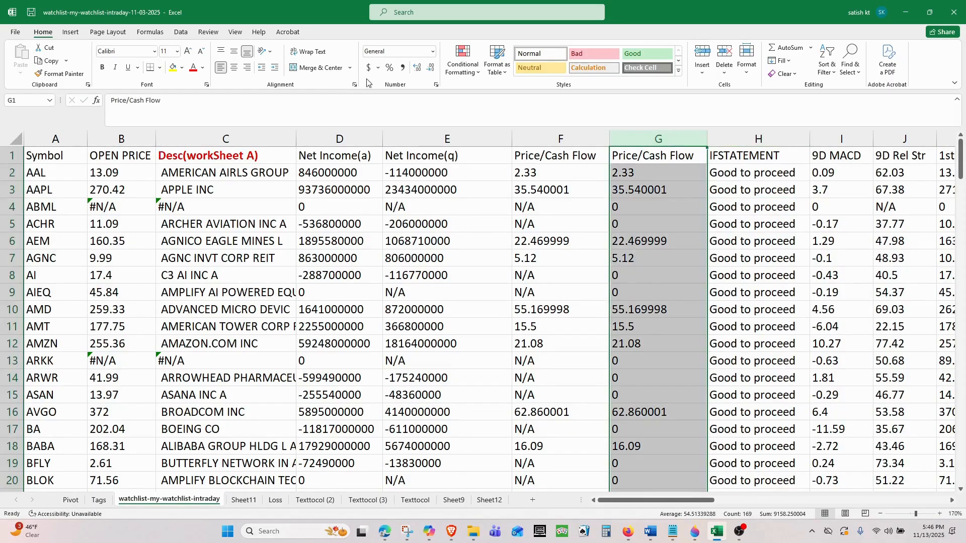
pyautogui.click(432, 51)
pyautogui.click(418, 94)
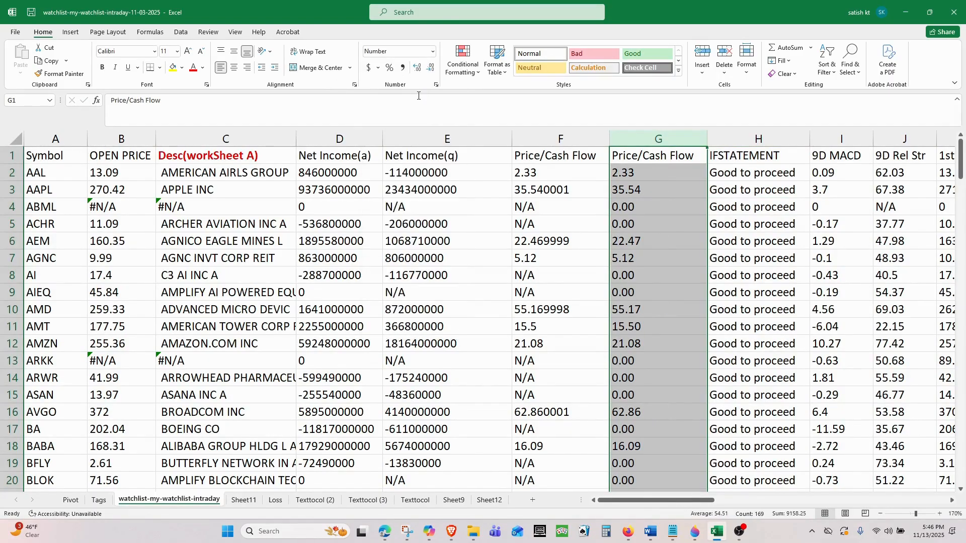
# - Fill the AND-based formula from H2 down the whole IFSTATEMENT column and select H2 again
pyautogui.click(747, 171)
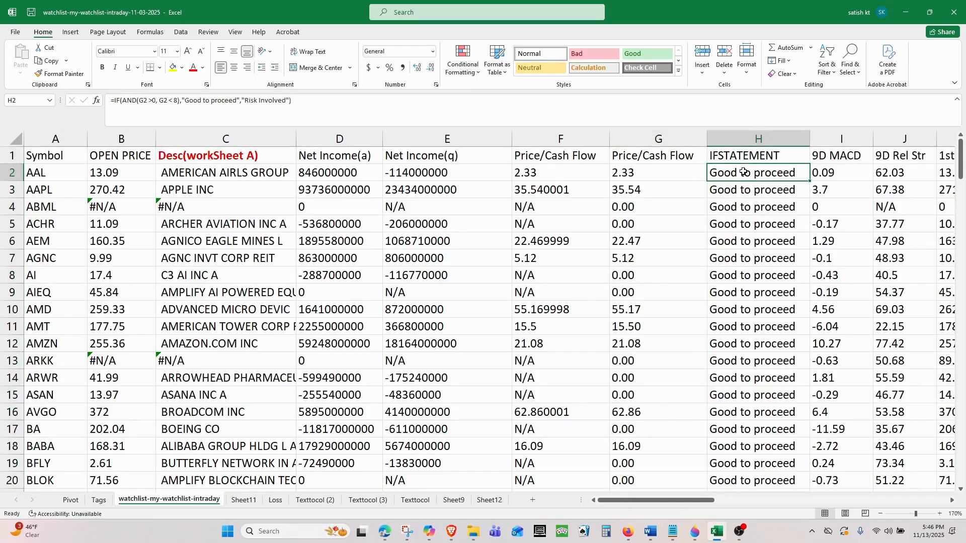
pyautogui.doubleClick(810, 181)
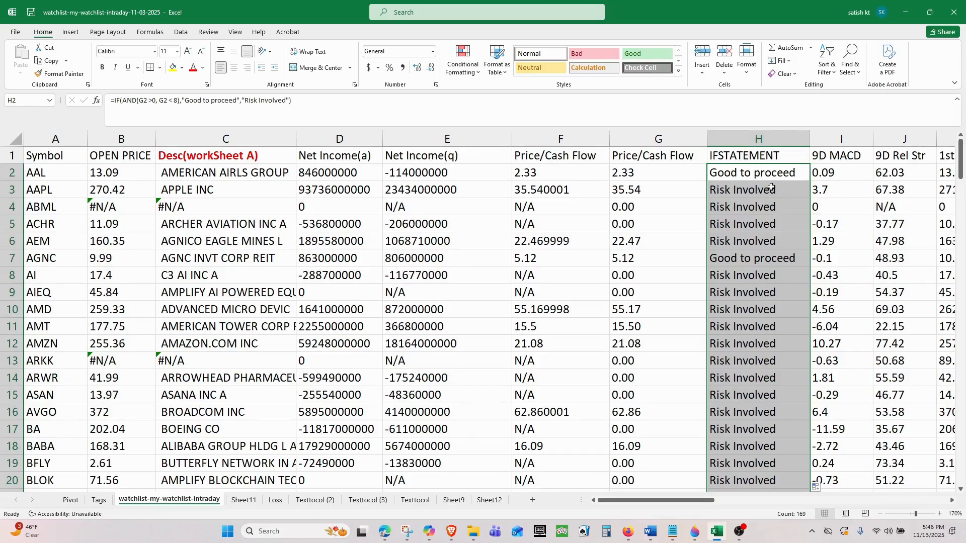
pyautogui.click(772, 170)
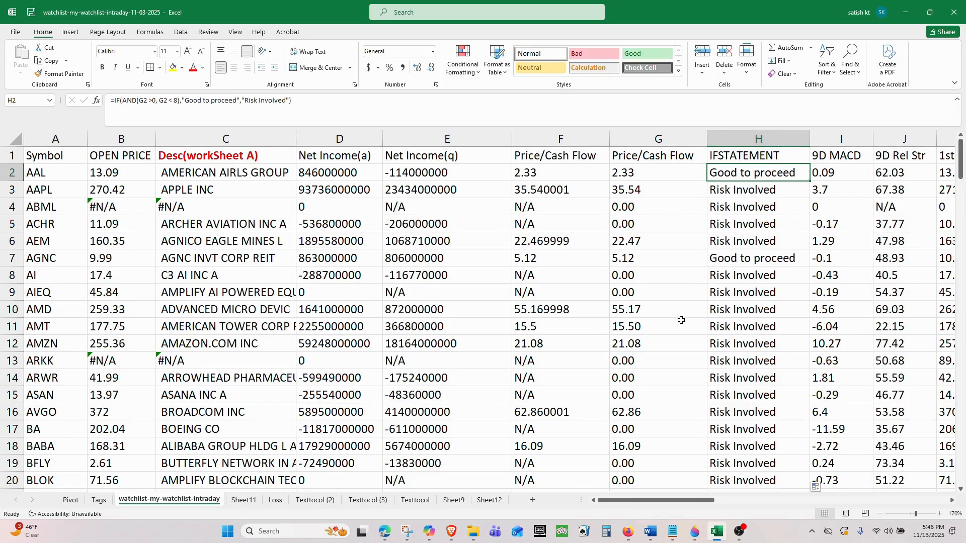
# - Examine the IFSTATEMENT results against the Price/Cash Flow values in column G, down to the last data row
pyautogui.scroll(-3, 682, 320)
pyautogui.scroll(-6, 691, 367)
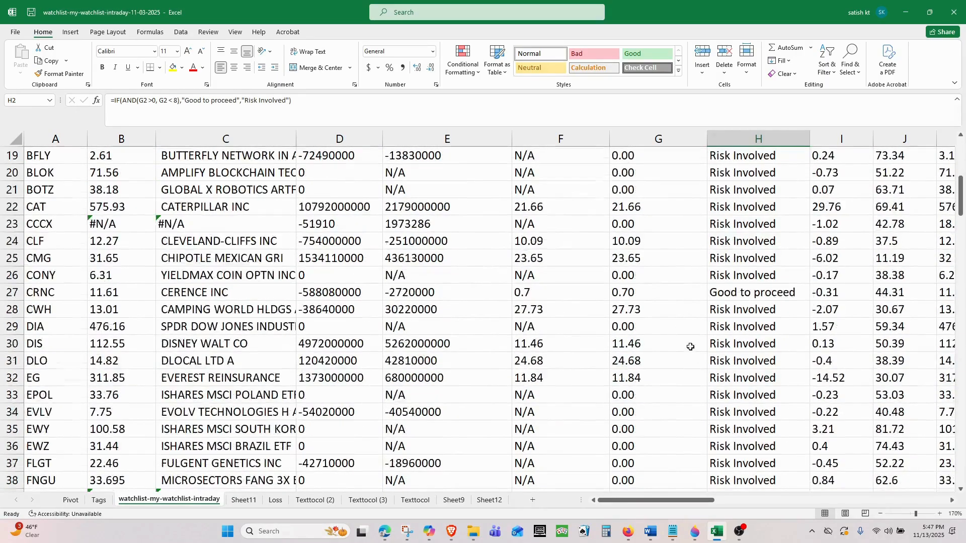
pyautogui.scroll(-15, 690, 347)
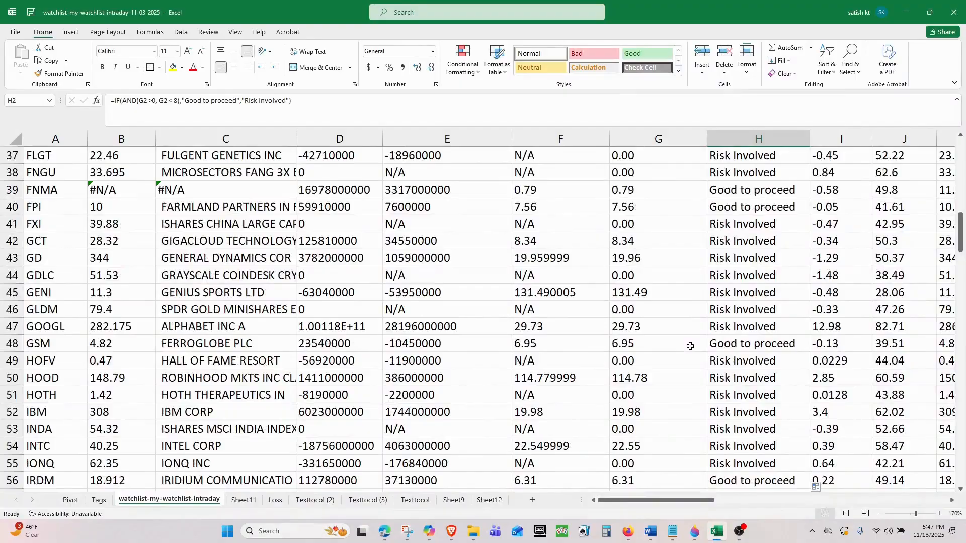
pyautogui.scroll(-9, 690, 349)
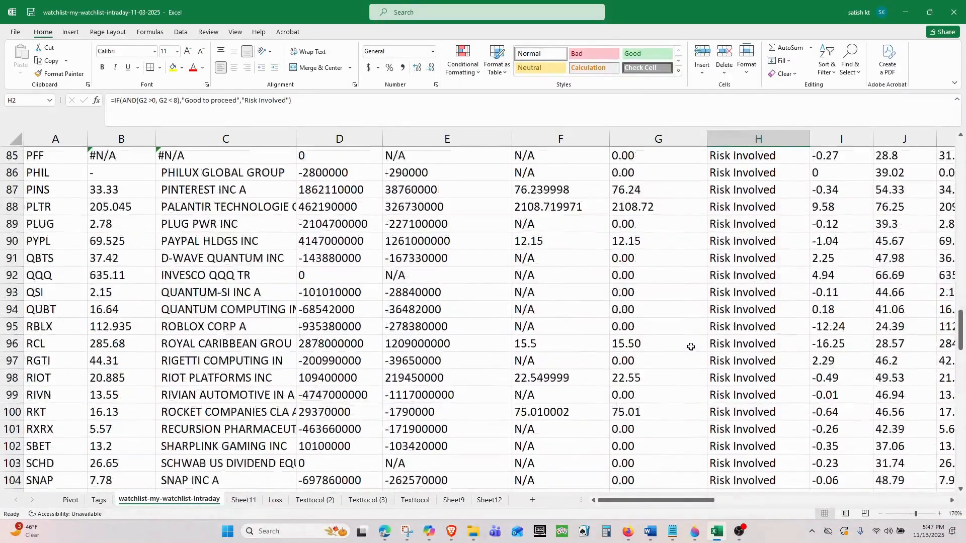
pyautogui.scroll(-8, 691, 345)
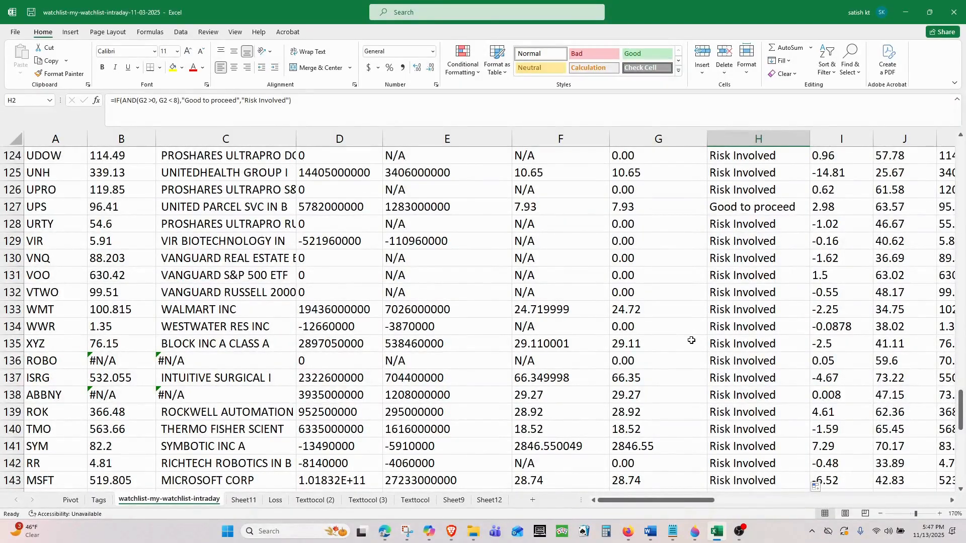
pyautogui.scroll(-9, 692, 341)
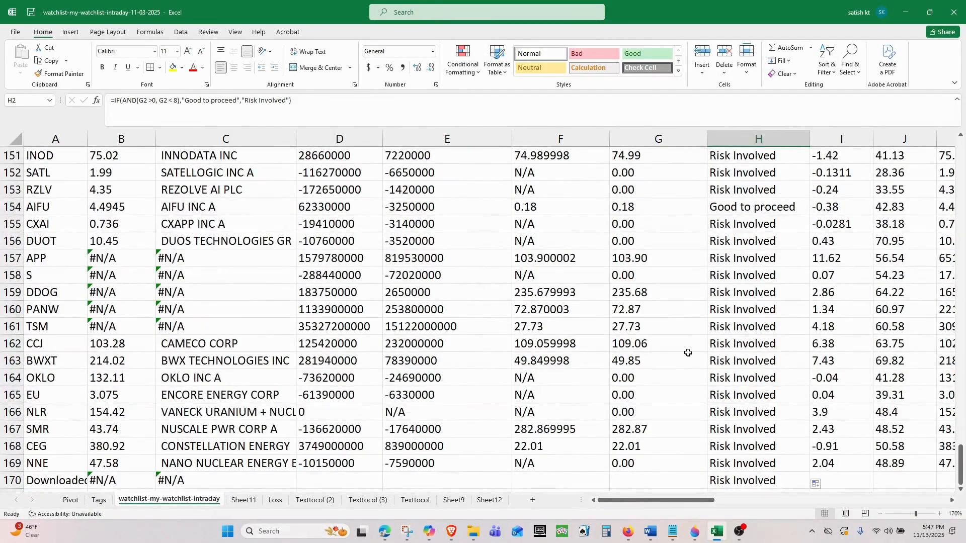
pyautogui.scroll(11, 688, 353)
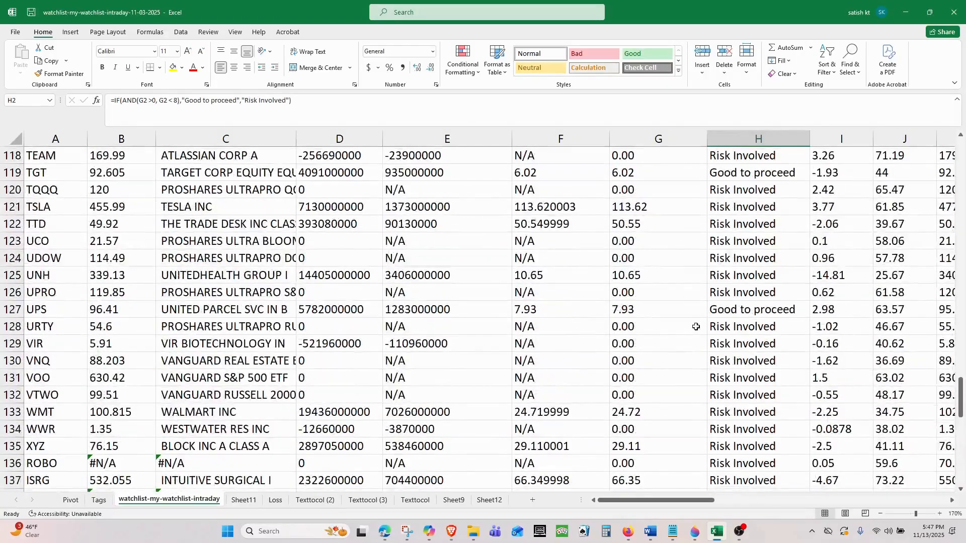
pyautogui.scroll(15, 695, 328)
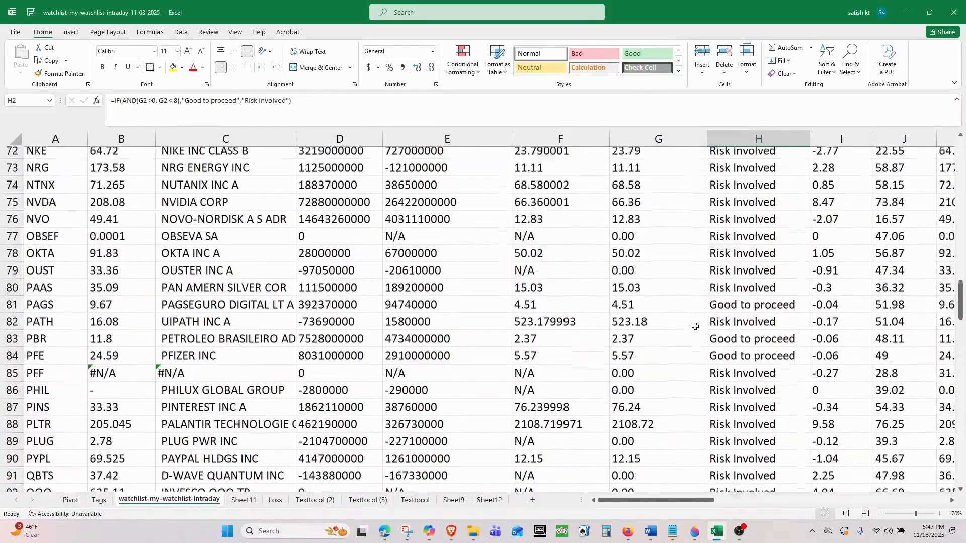
# - Remove the AND function and its opening parenthesis from the IF formula in H3
pyautogui.scroll(20, 695, 327)
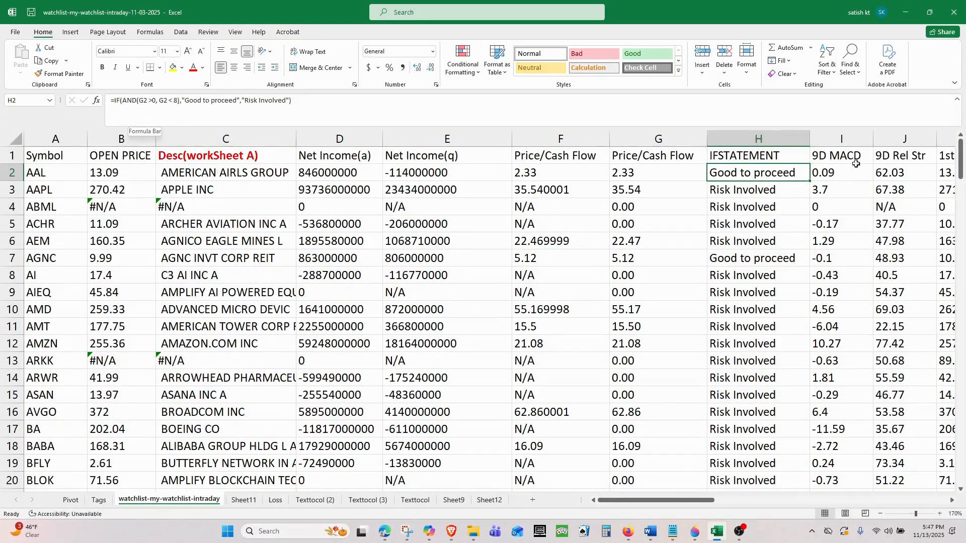
pyautogui.click(760, 192)
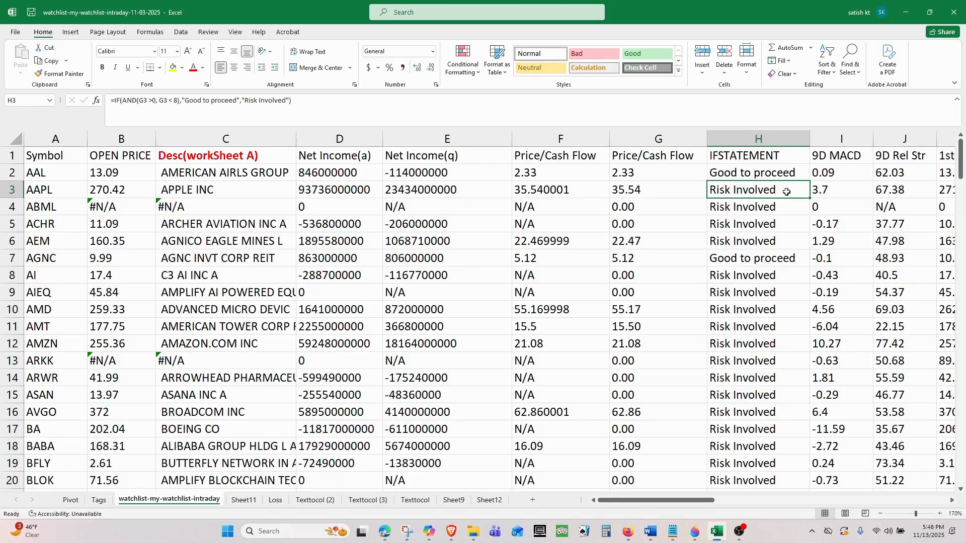
pyautogui.click(122, 102)
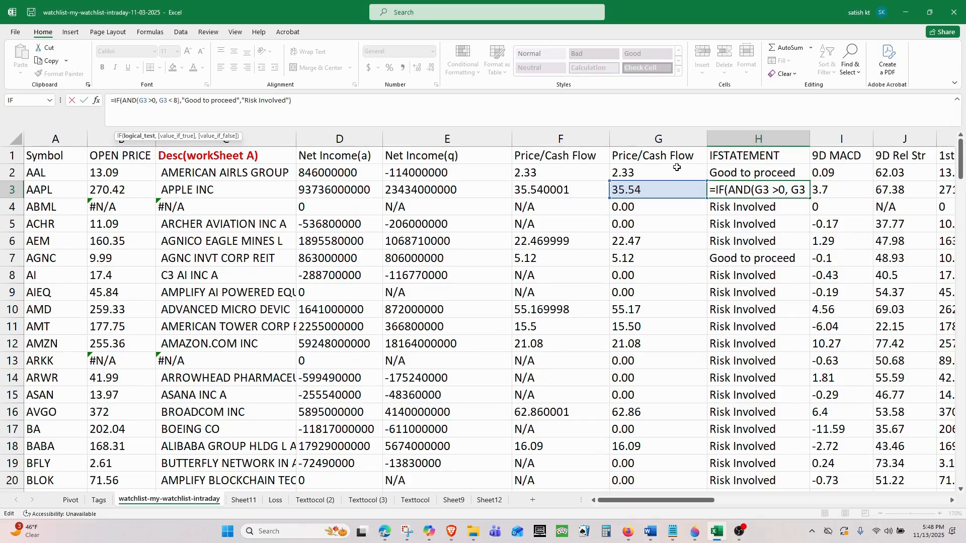
pyautogui.press('Delete')
pyautogui.press('Delete')
pyautogui.press('Delete')
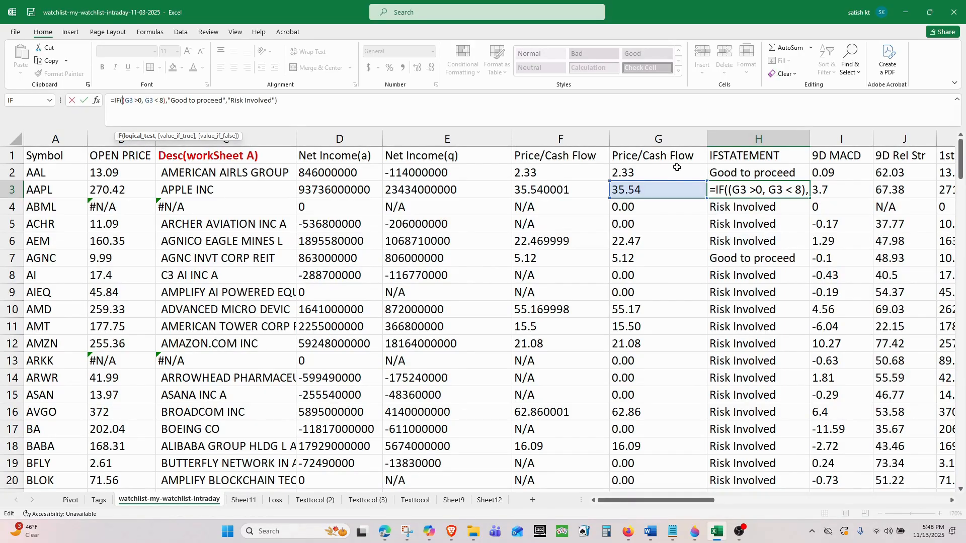
pyautogui.press('BackSpace')
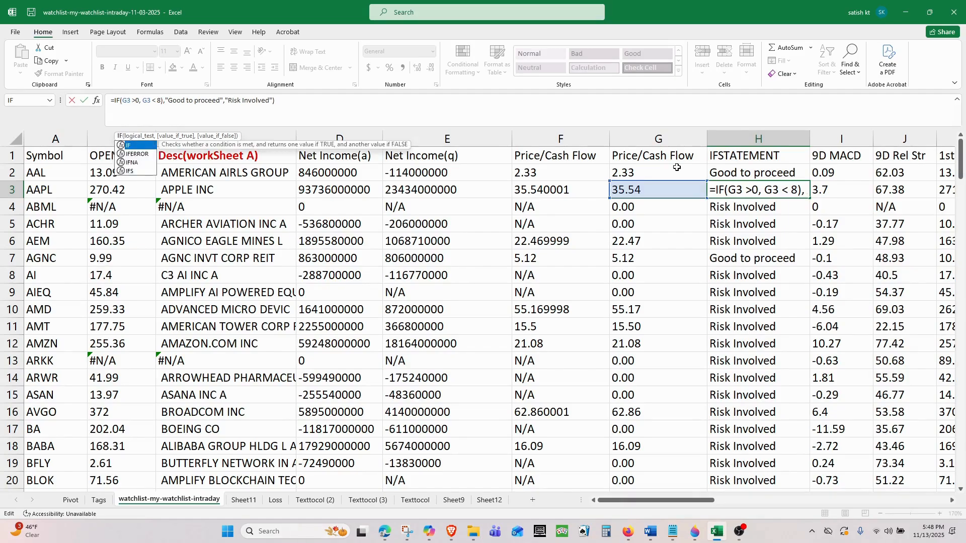
# - Change the first logical test of the H3 formula to G3 < = 0
pyautogui.press('Right')
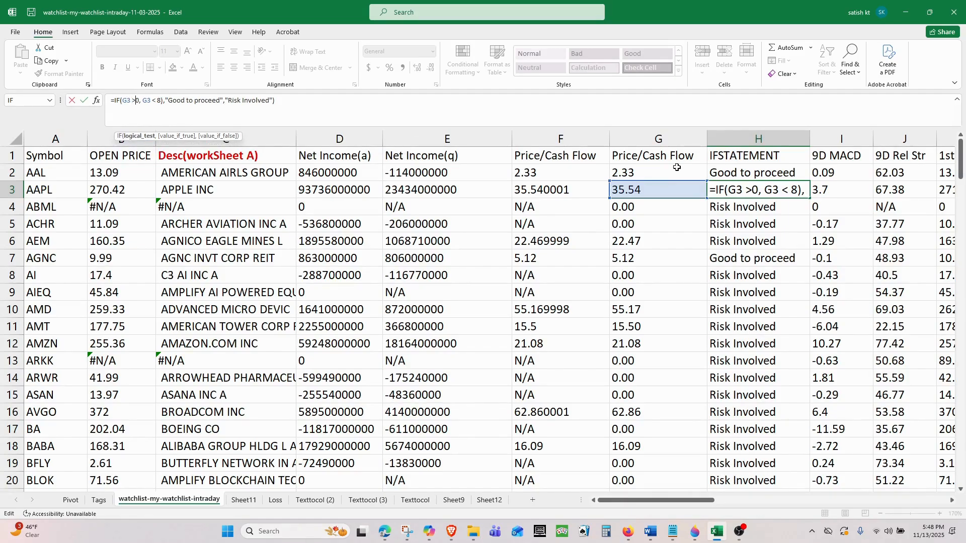
pyautogui.press('BackSpace')
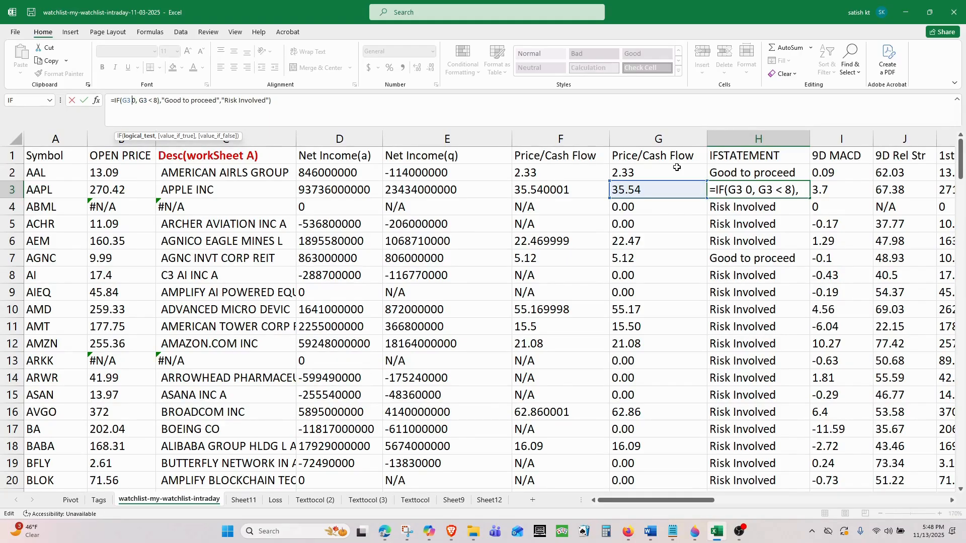
pyautogui.write('< ')
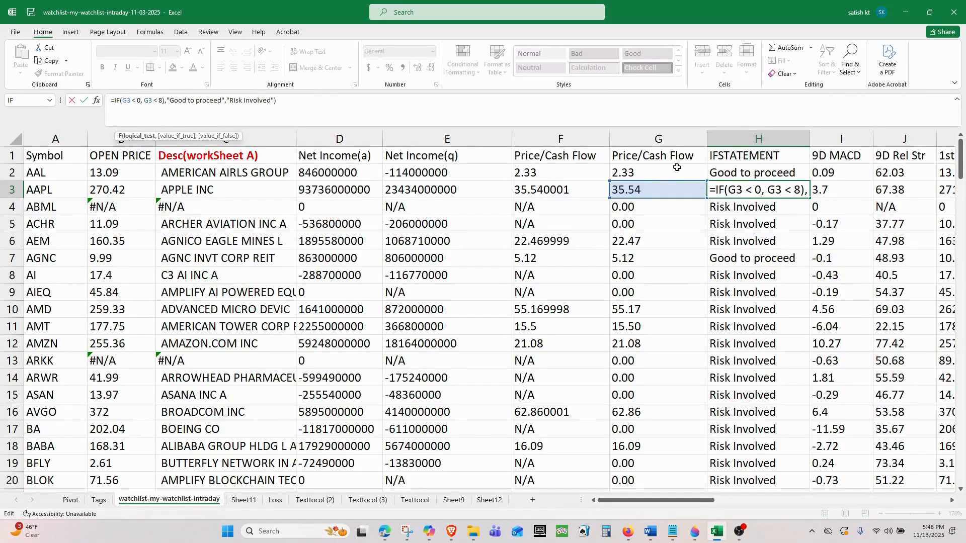
pyautogui.write('=')
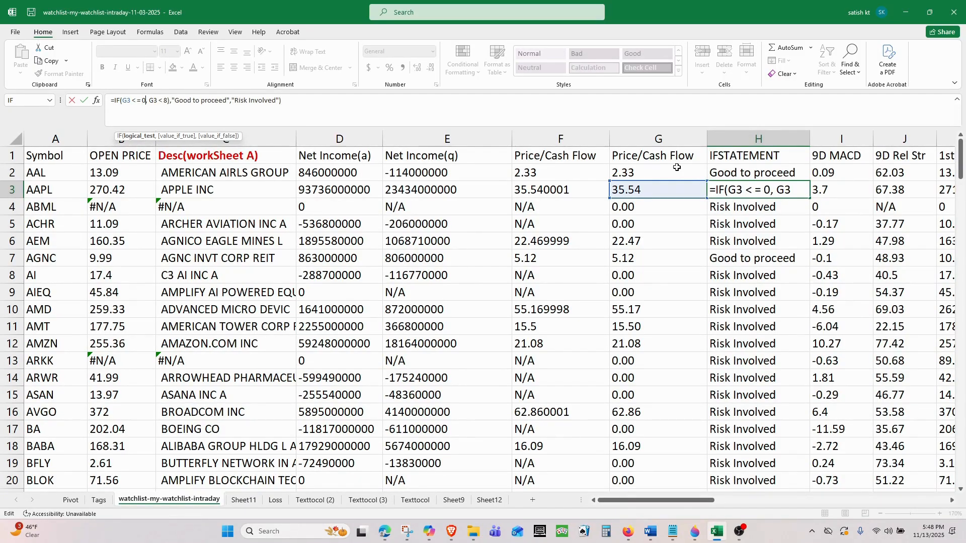
# - Insert " Negative or No Cash Flow not good" as the value-if-true of the G3 < = 0 test, followed by a comma
pyautogui.press('Right')
pyautogui.press('Right')
pyautogui.write('" ')
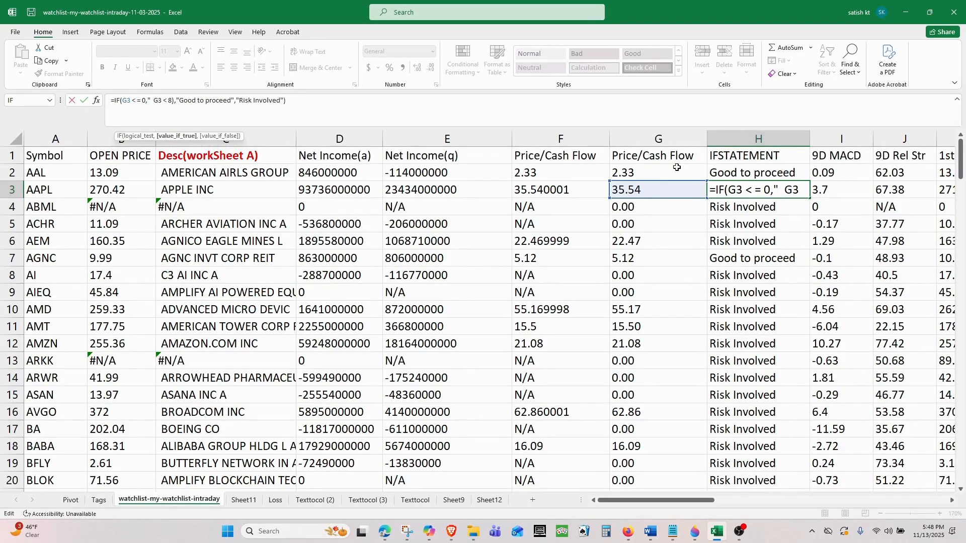
pyautogui.write('Neg')
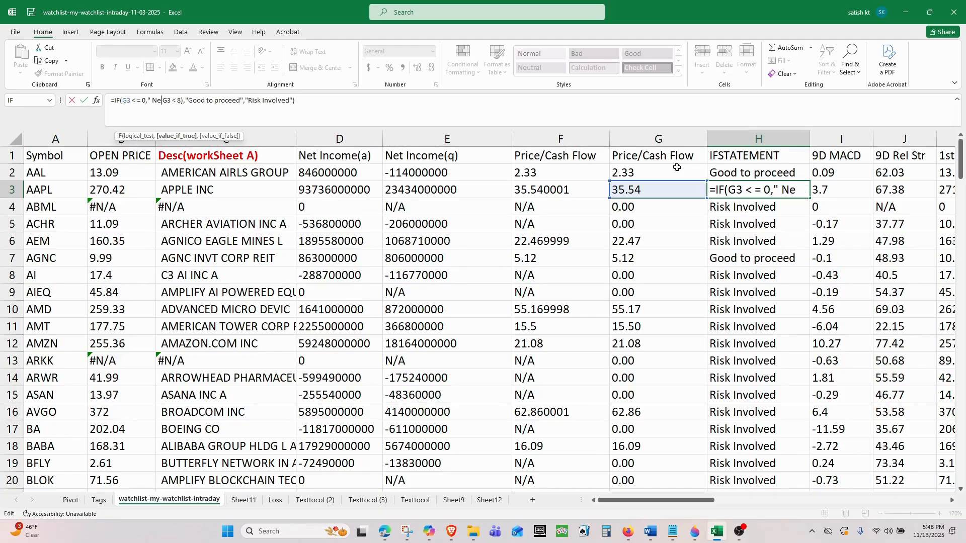
pyautogui.write('at')
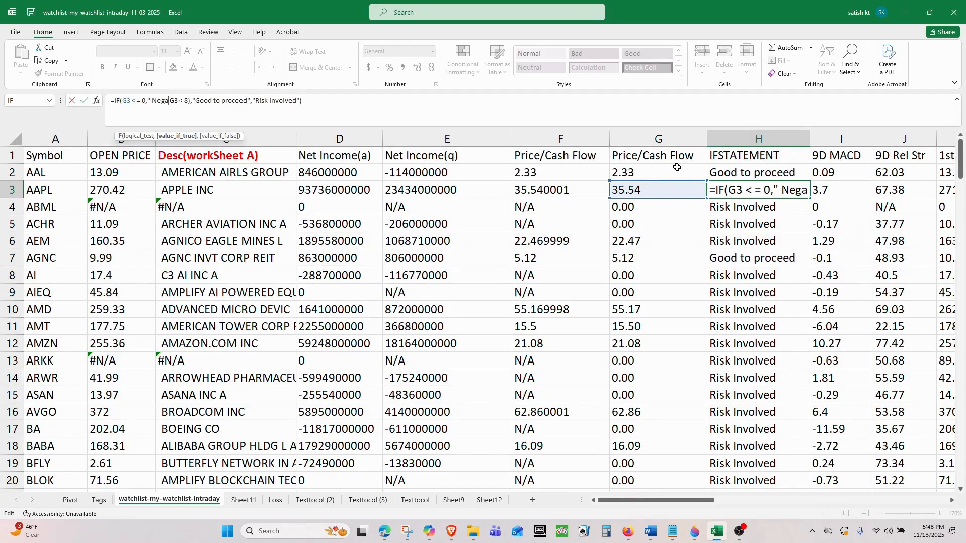
pyautogui.write('ive or N')
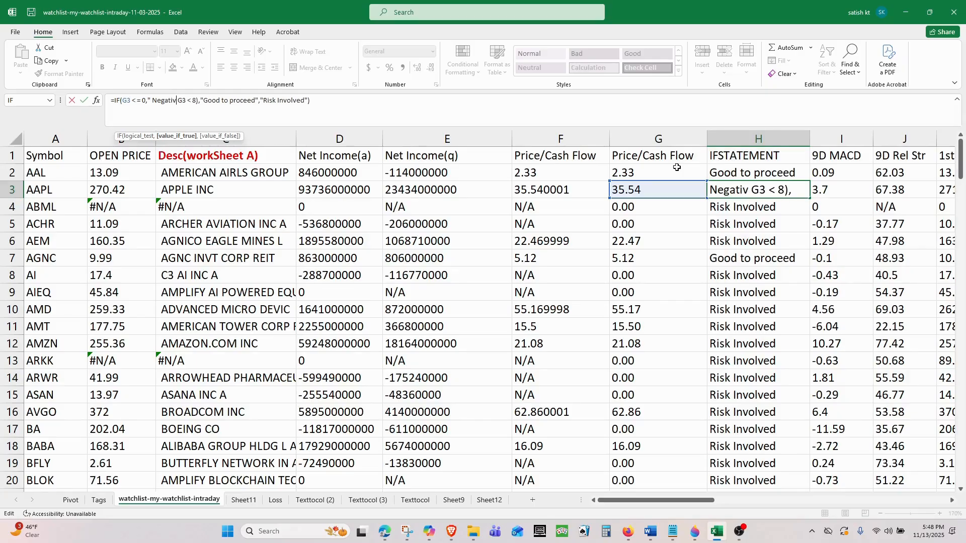
pyautogui.write('o ')
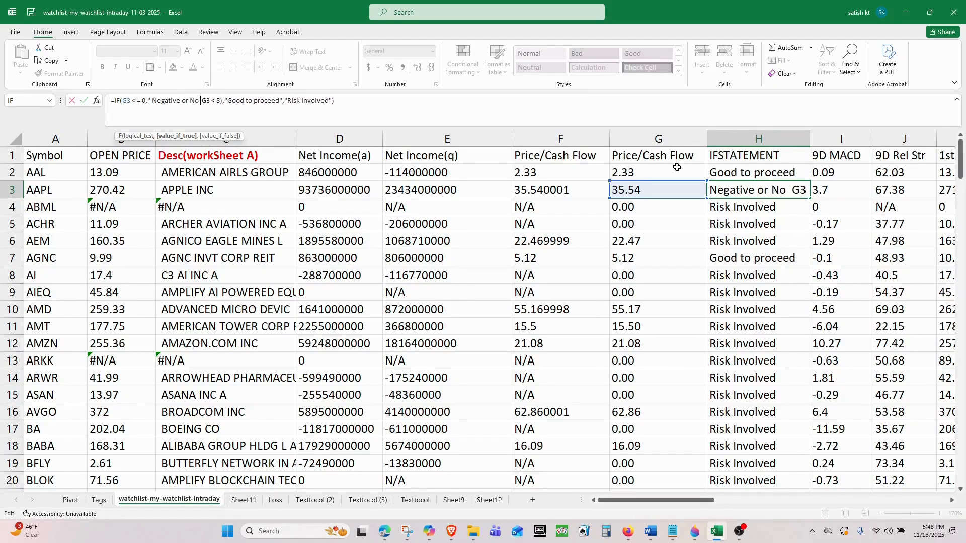
pyautogui.write('Cash Fl')
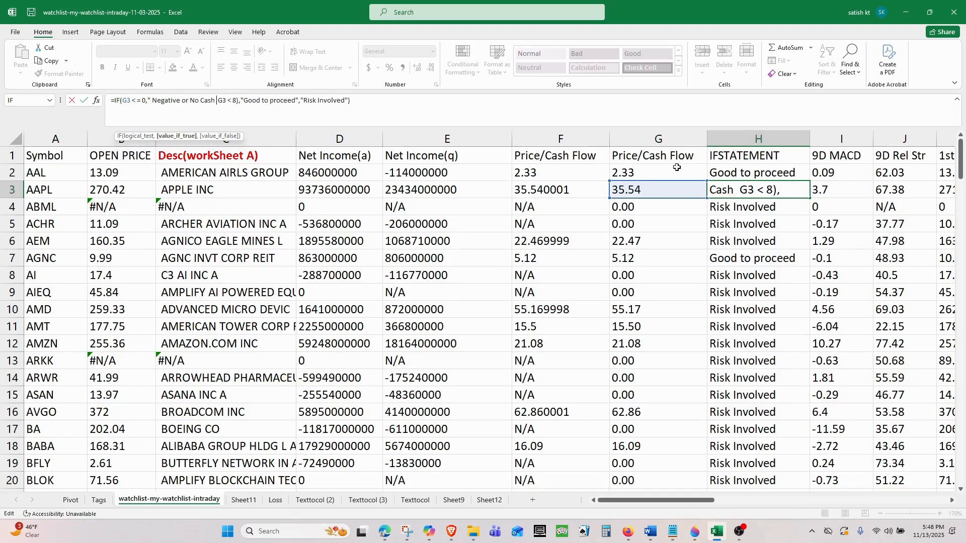
pyautogui.write('ow ')
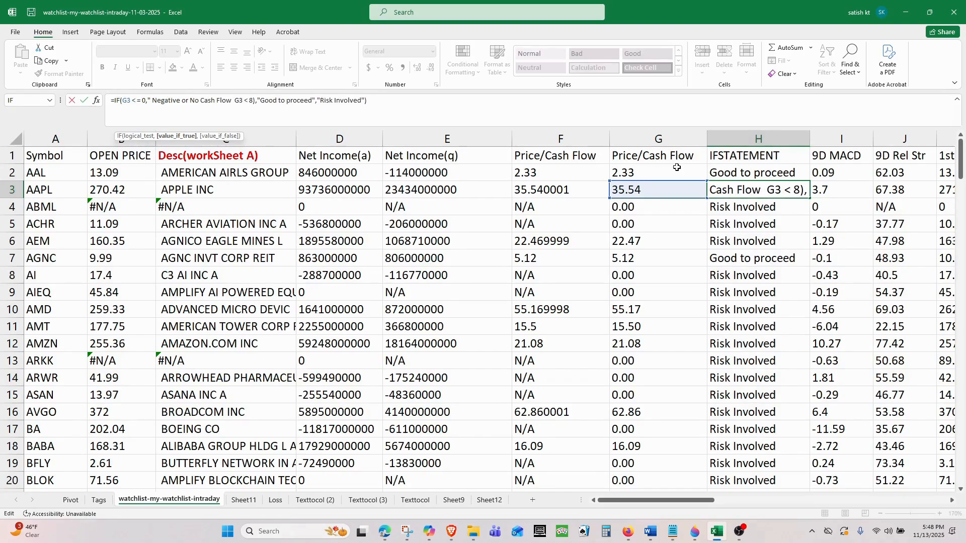
pyautogui.write('no')
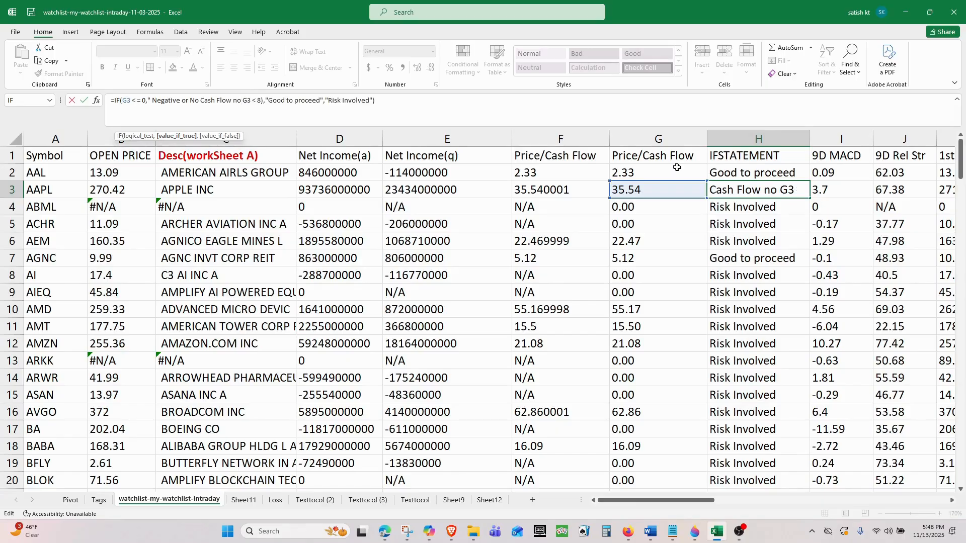
pyautogui.write('t ')
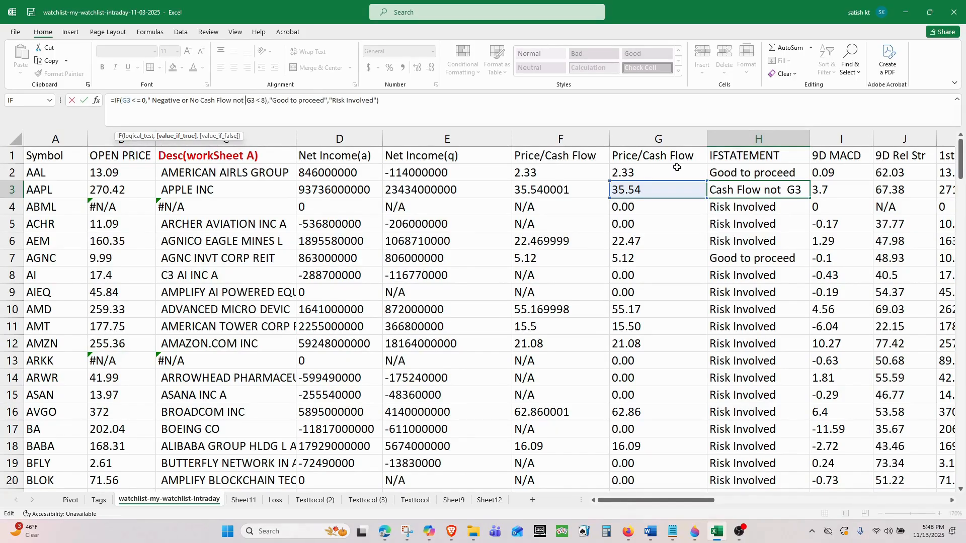
pyautogui.write('good')
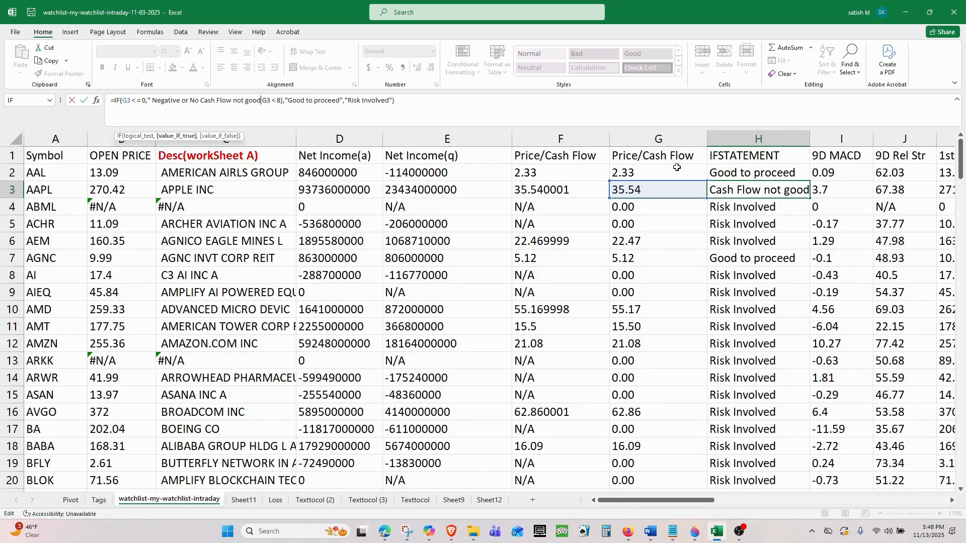
pyautogui.write(':')
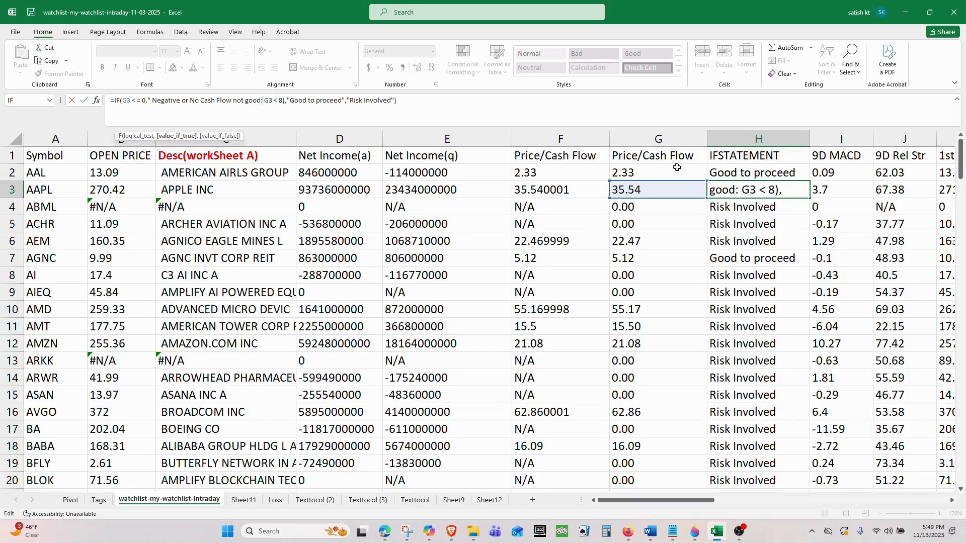
pyautogui.press('BackSpace')
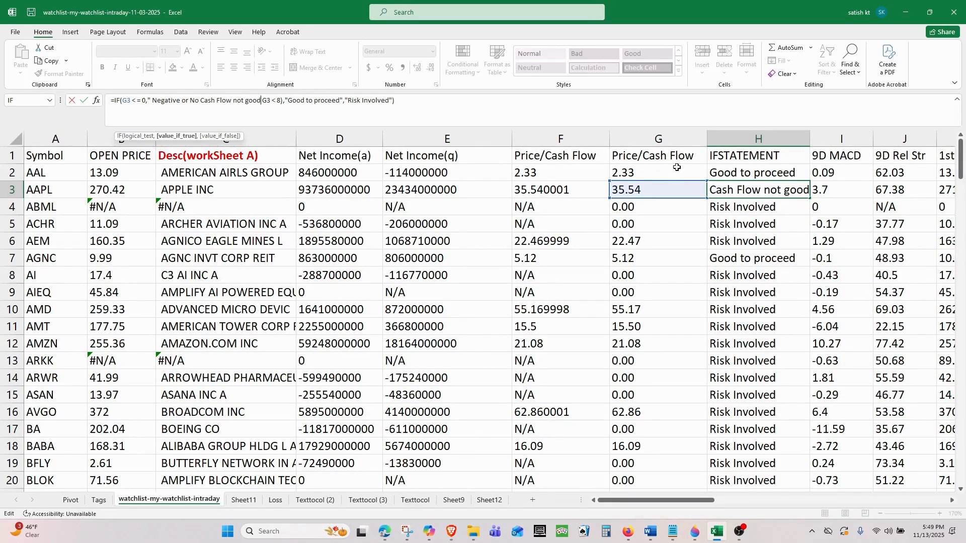
pyautogui.write('",')
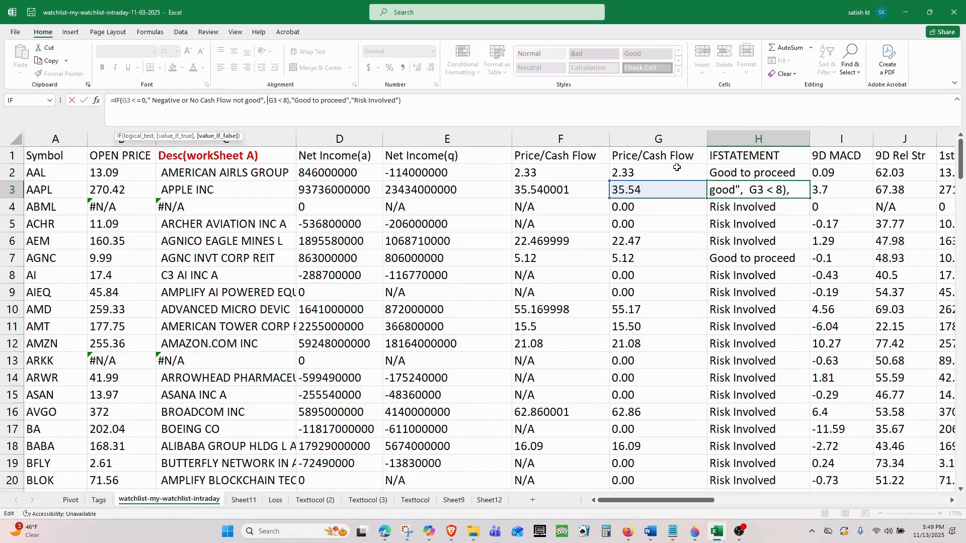
# - Nest a second IF in the value-if-false part of H3 with the test G3 < = 8
pyautogui.write('IF ')
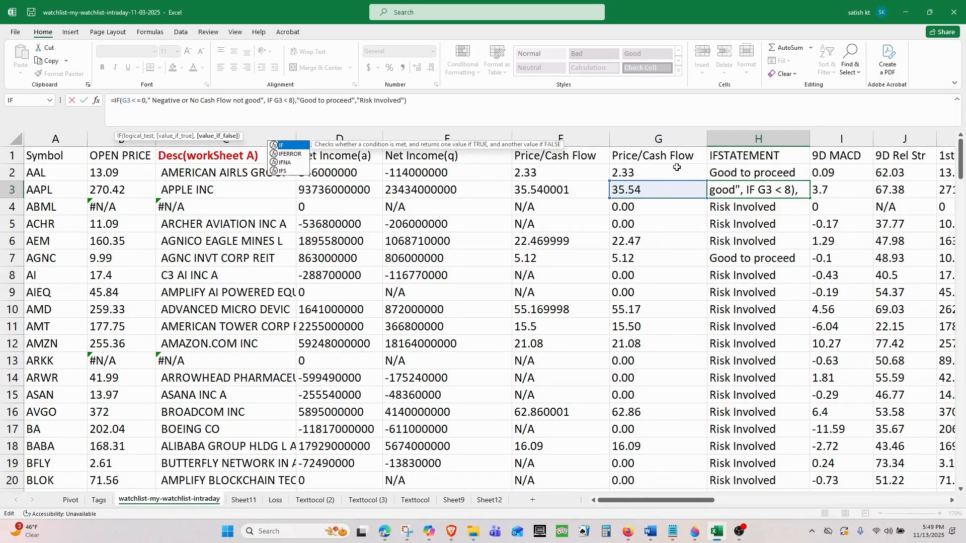
pyautogui.write('(')
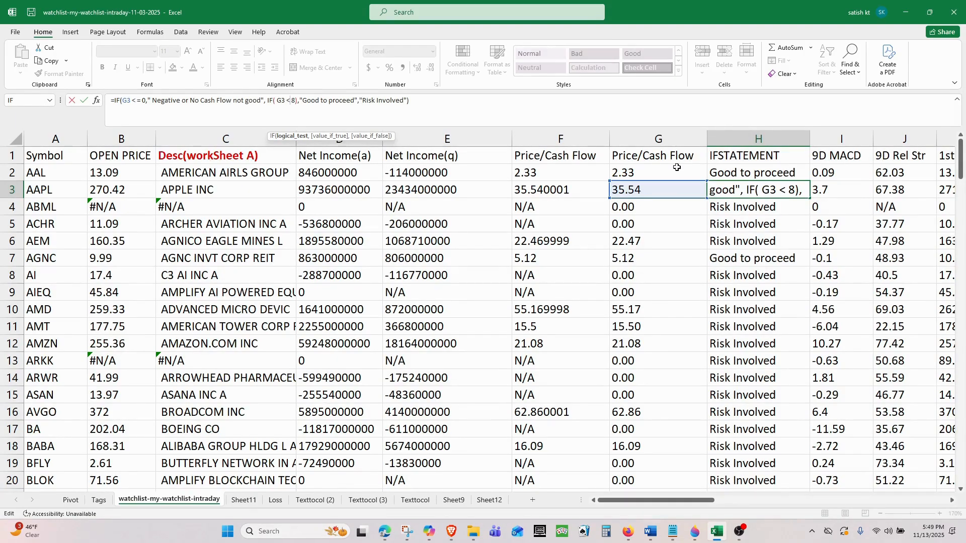
pyautogui.write('=')
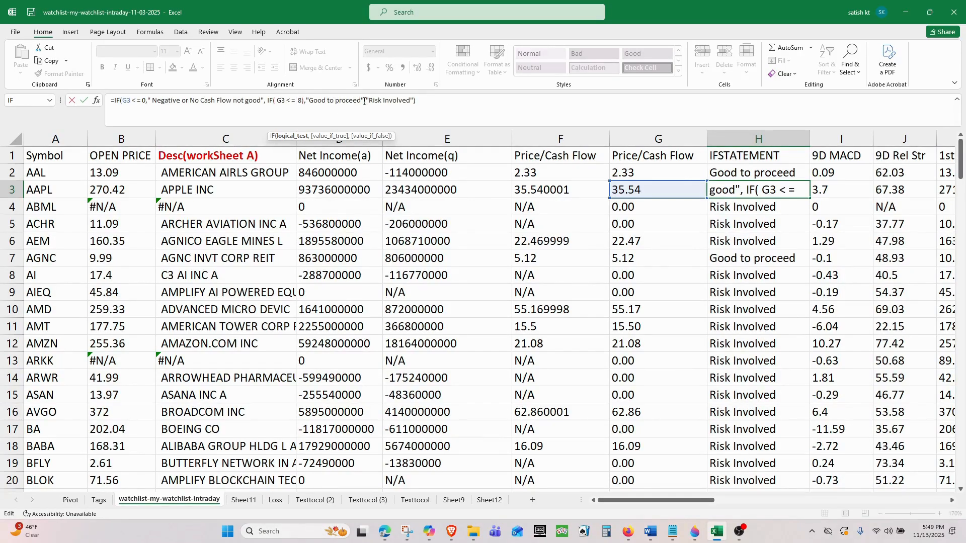
# - Insert a third nested IF(G3 > 8) between "Good to proceed" and "Risk Involved" in the H3 formula
pyautogui.click(362, 101)
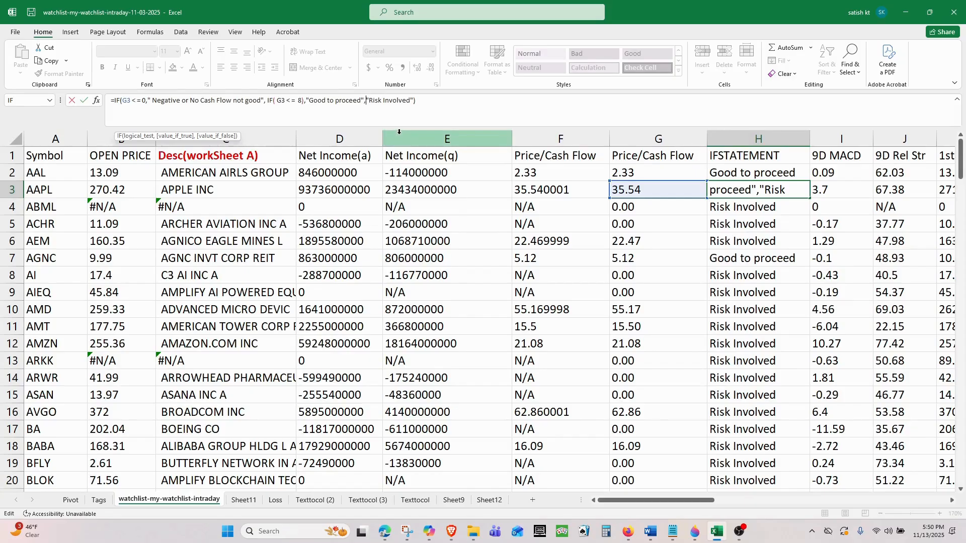
pyautogui.write('IF')
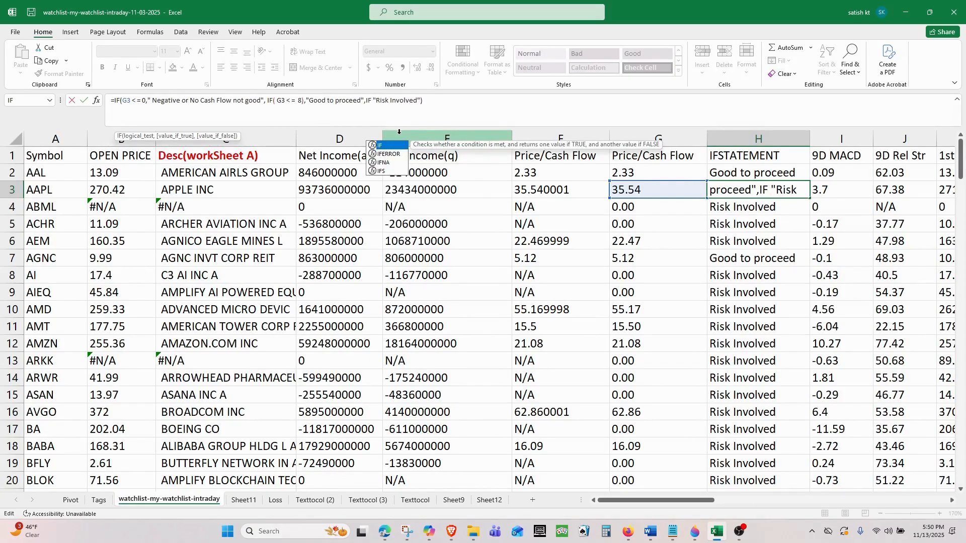
pyautogui.press('Delete')
pyautogui.write('(')
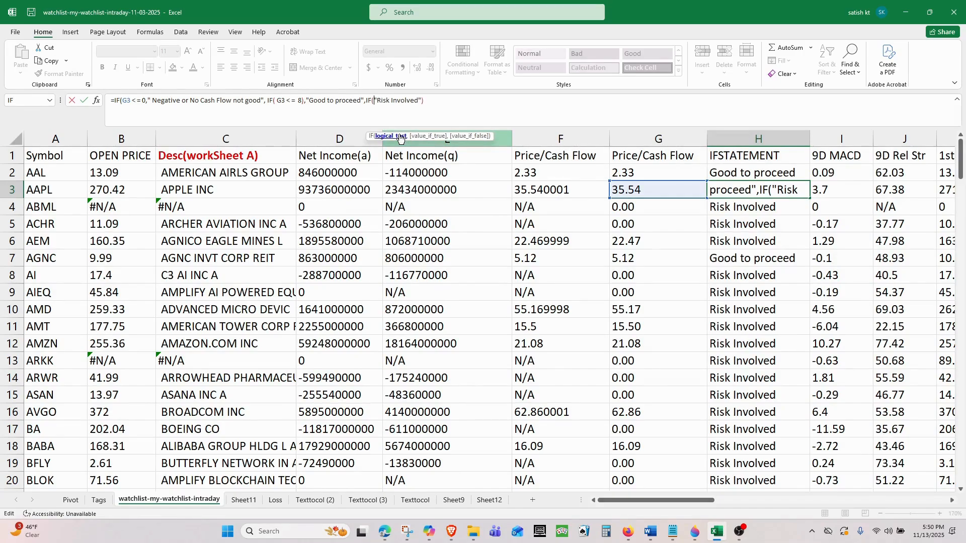
pyautogui.write('G3')
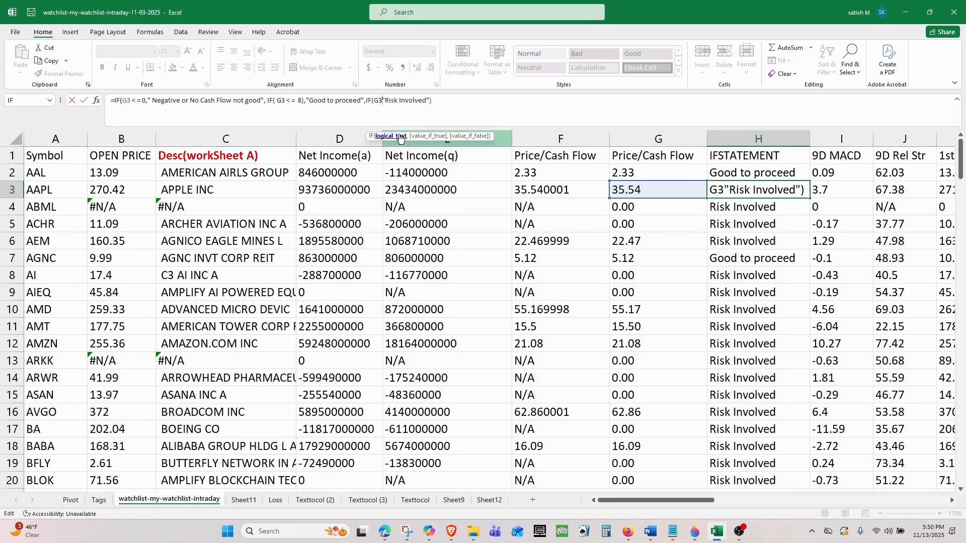
pyautogui.write(' >')
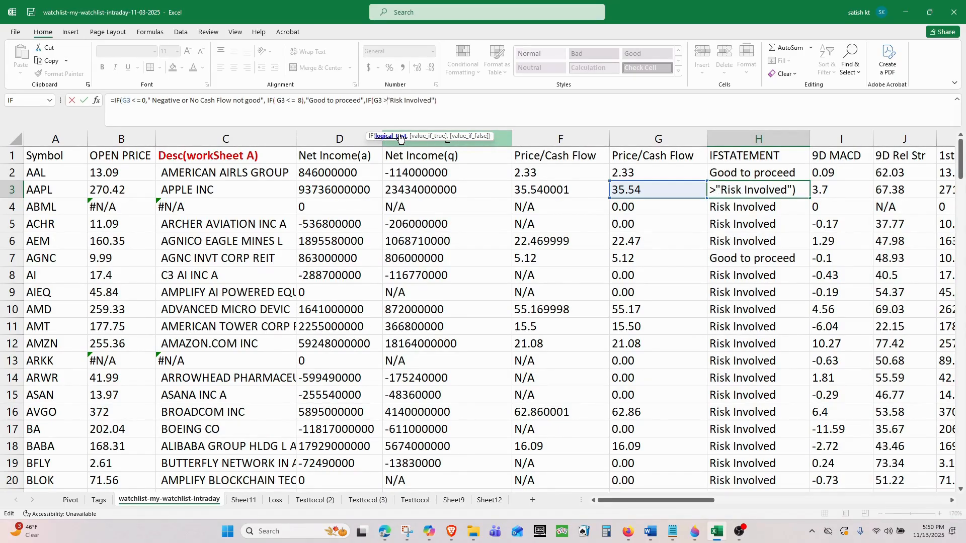
pyautogui.write(' 8')
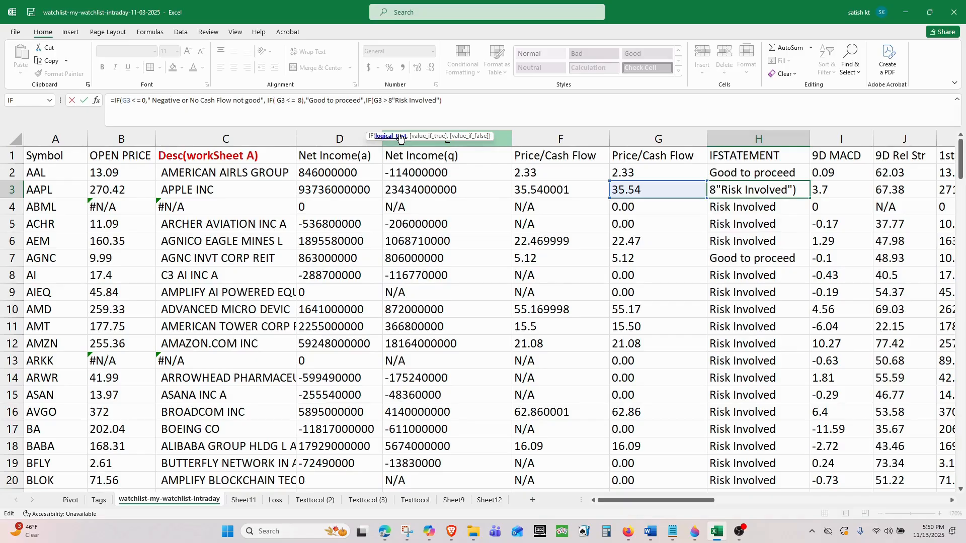
pyautogui.write(')')
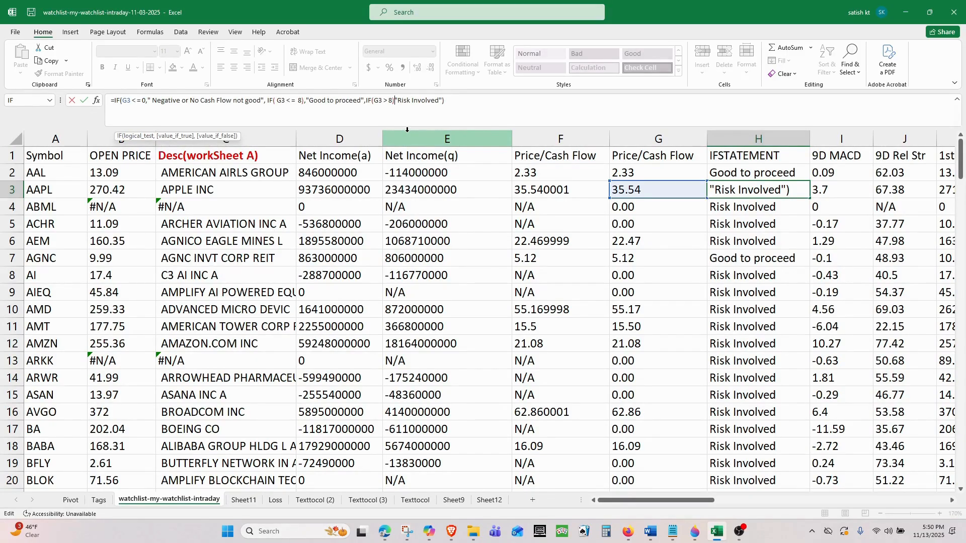
# - Remove the early closing parentheses after the G3 <= 8 and G3 > 8 tests in H3, and add a comma before "Risk Involved"
pyautogui.click(304, 100)
pyautogui.write(',')
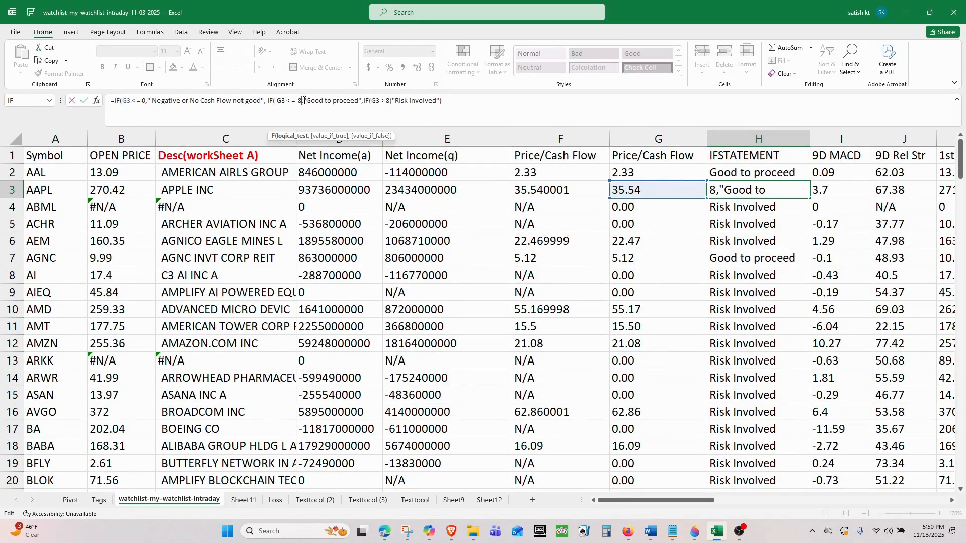
pyautogui.press('Left')
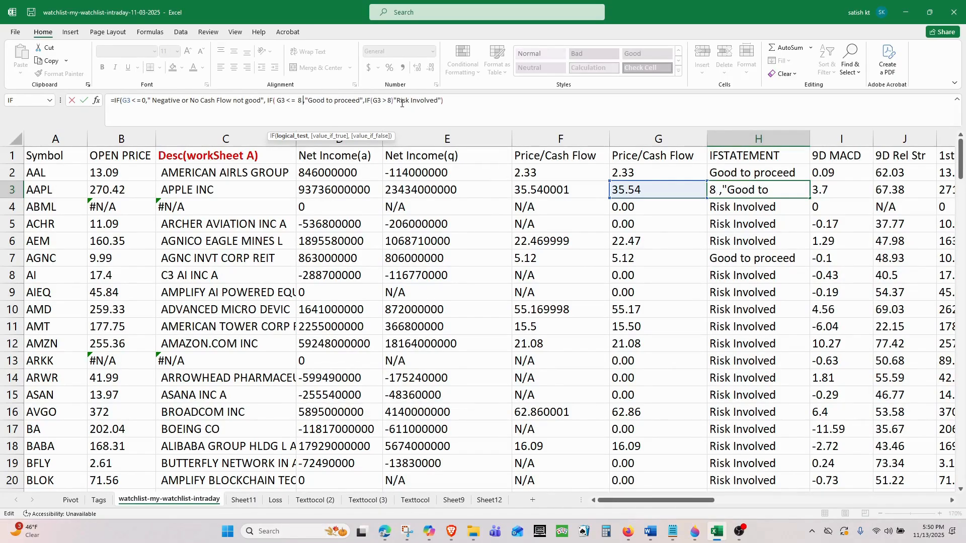
pyautogui.click(395, 100)
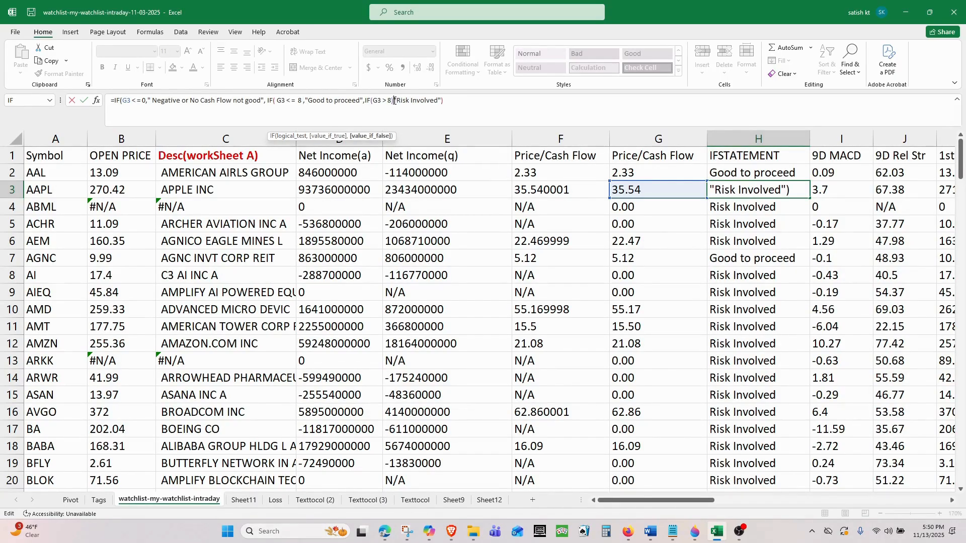
pyautogui.press('BackSpace')
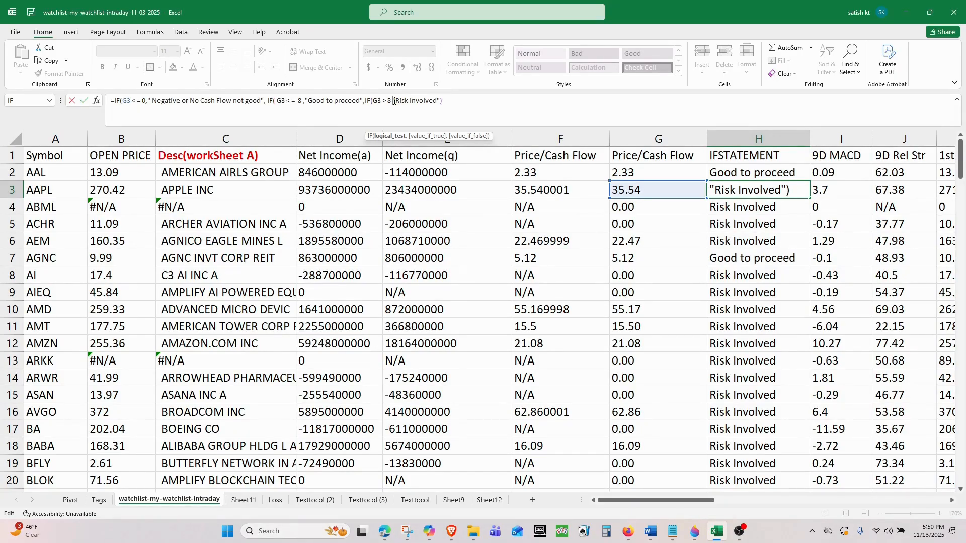
pyautogui.write(',')
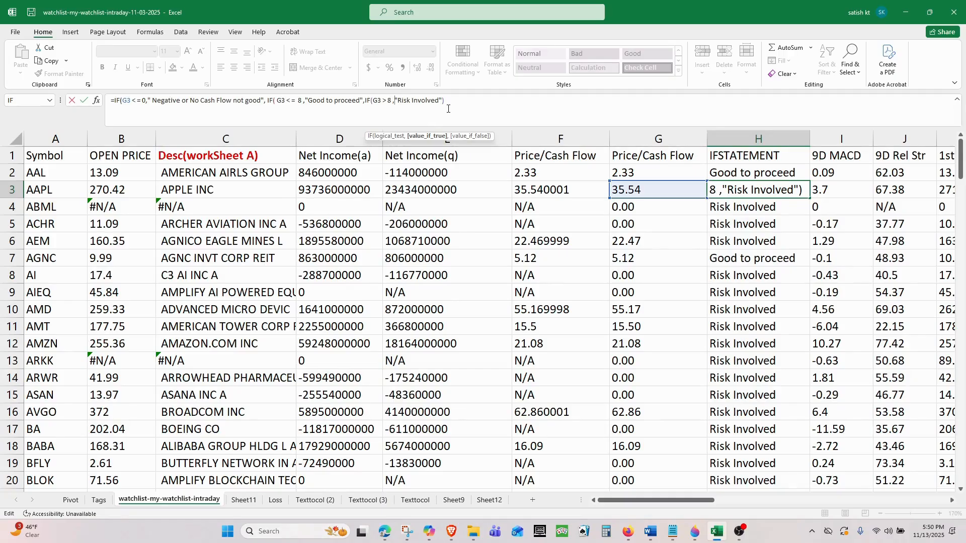
# - Replace the "Risk Involved" text in the third IF of the H3 formula with "Too high Risk involved"
pyautogui.press('BackSpace')
pyautogui.press('BackSpace')
pyautogui.press('BackSpace')
pyautogui.press('BackSpace')
pyautogui.press('BackSpace')
pyautogui.press('BackSpace')
pyautogui.press('BackSpace')
pyautogui.press('BackSpace')
pyautogui.press('BackSpace')
pyautogui.press('BackSpace')
pyautogui.press('BackSpace')
pyautogui.press('BackSpace')
pyautogui.press('BackSpace')
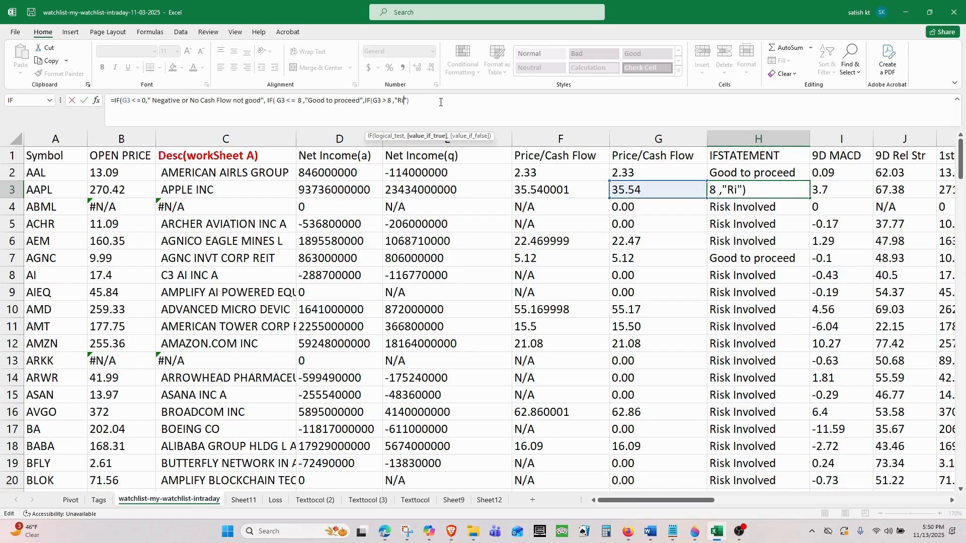
pyautogui.write('Too high')
pyautogui.write(' Ris')
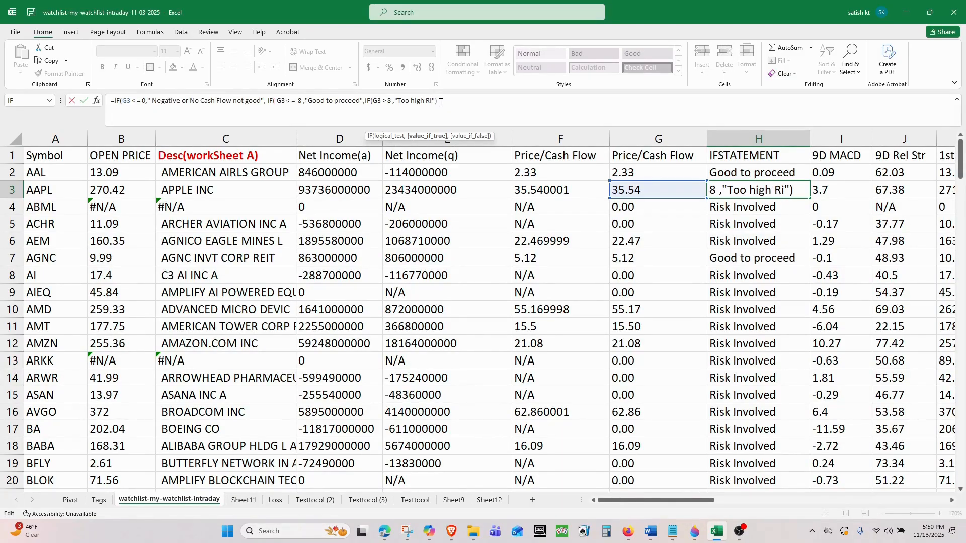
pyautogui.write('k invlo')
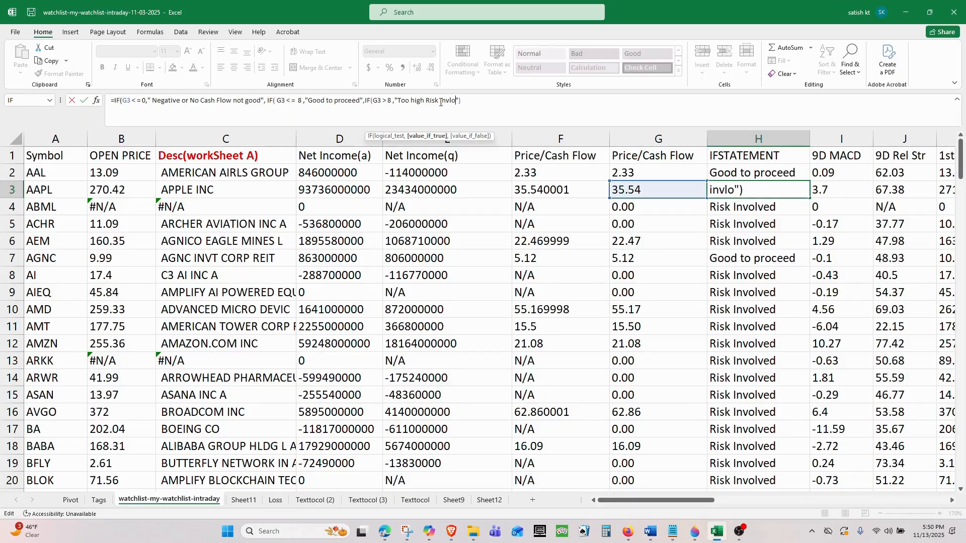
pyautogui.press('BackSpace')
pyautogui.press('BackSpace')
pyautogui.write('olved')
# - Close the nested IFs at the end of the H3 formula and enter it in the cell
pyautogui.click(483, 104)
pyautogui.write(')')
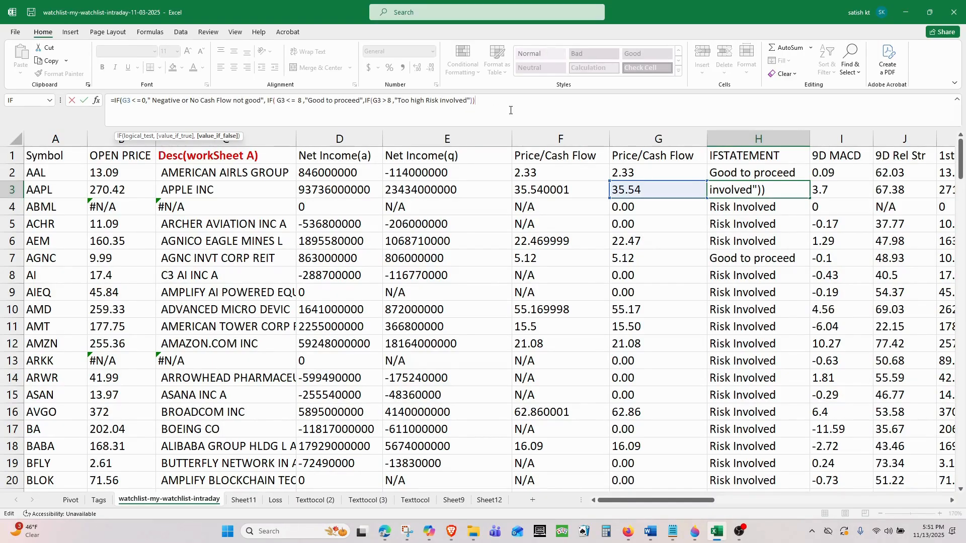
pyautogui.press('Return')
pyautogui.click(461, 303)
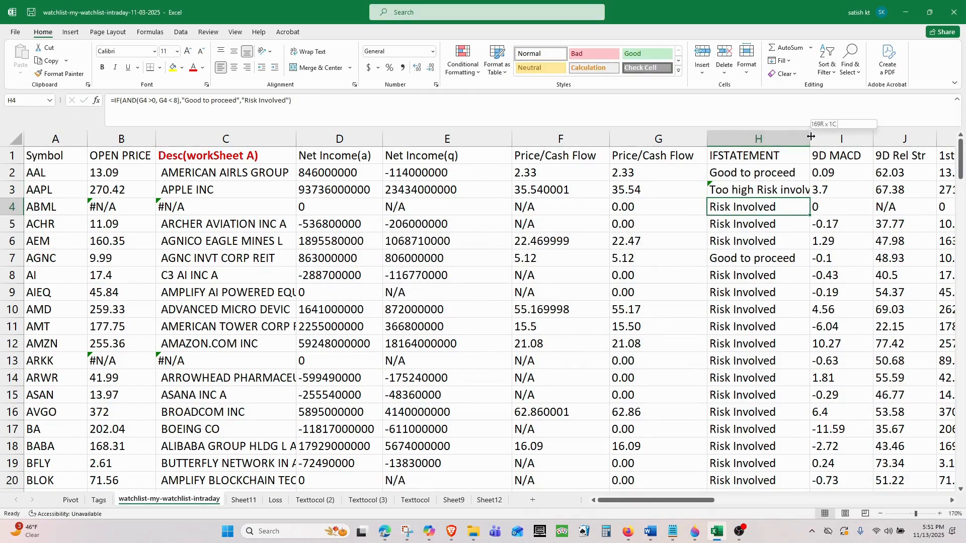
# - Widen column H to fit the "Too high Risk involved" label and fill the H3 formula down the column
pyautogui.moveTo(811, 136); pyautogui.dragTo(829, 137)
pyautogui.click(785, 190)
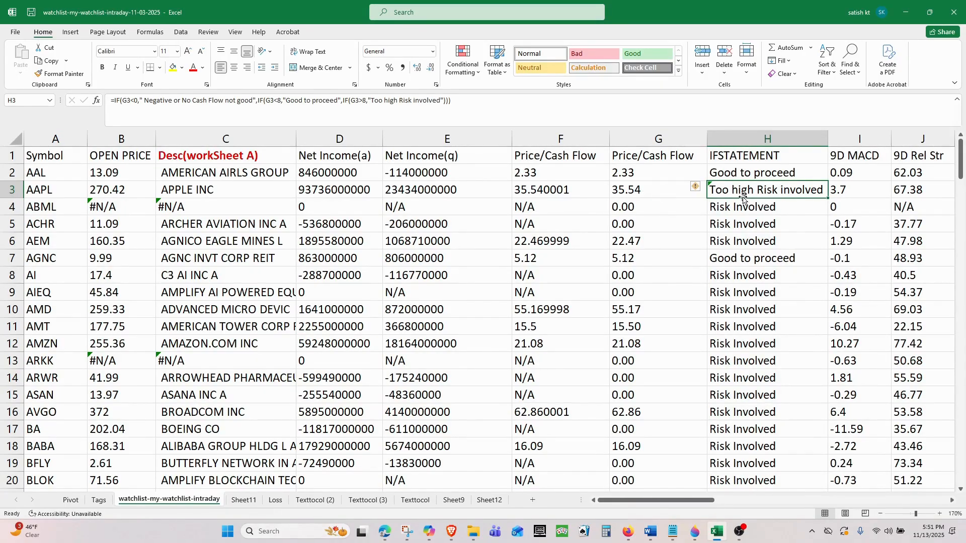
pyautogui.doubleClick(828, 200)
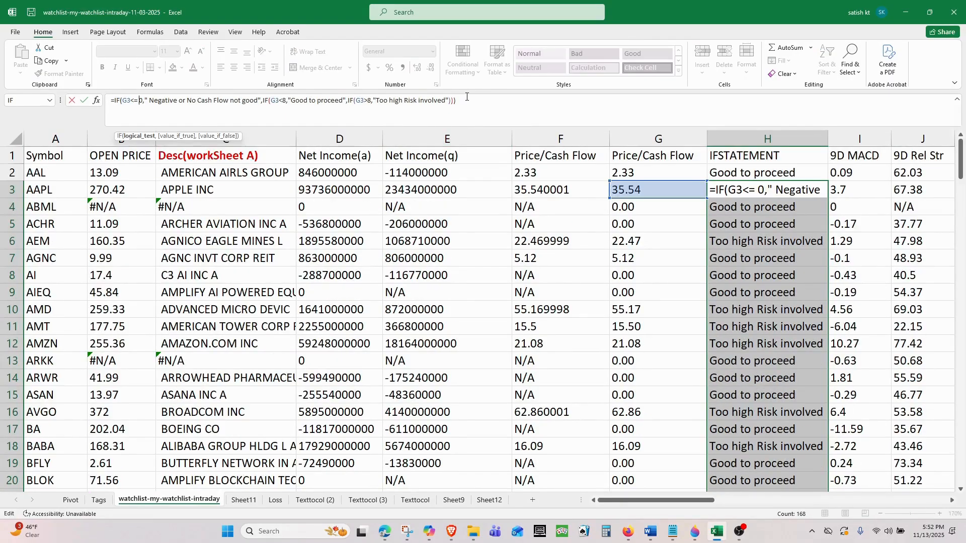
# - Change the first test of the H3 formula to G3<= 0 and refill it down column H, widening the column for the longer labels
pyautogui.click(467, 96)
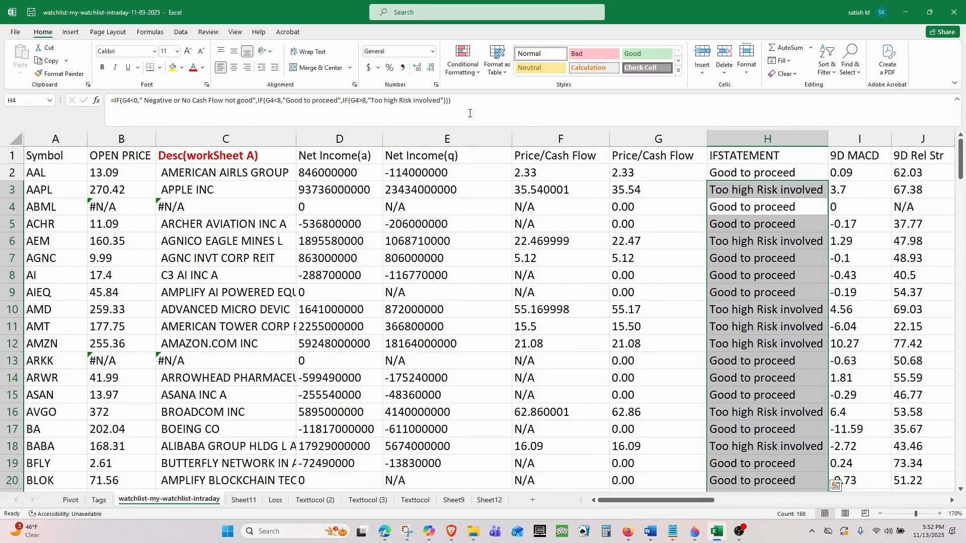
pyautogui.click(725, 190)
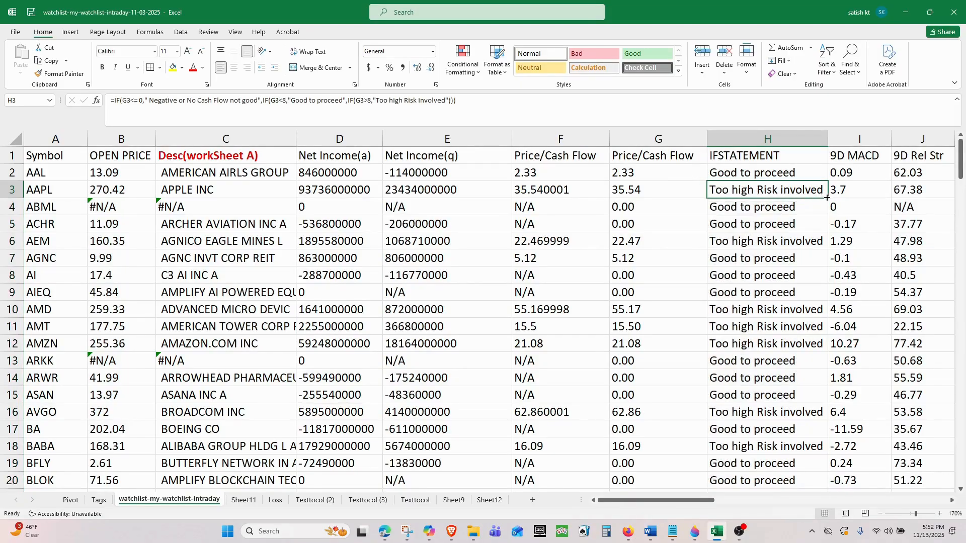
pyautogui.doubleClick(828, 199)
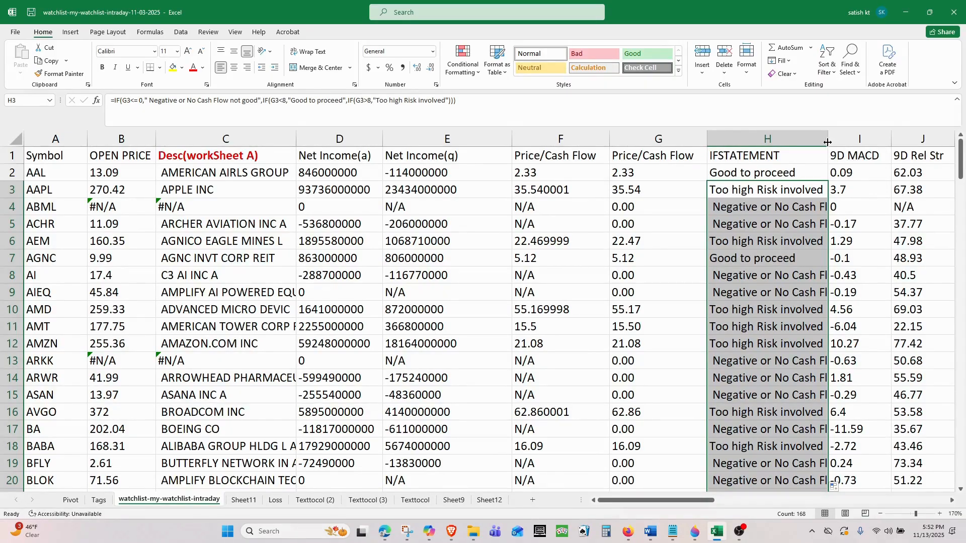
pyautogui.moveTo(828, 142); pyautogui.dragTo(849, 142)
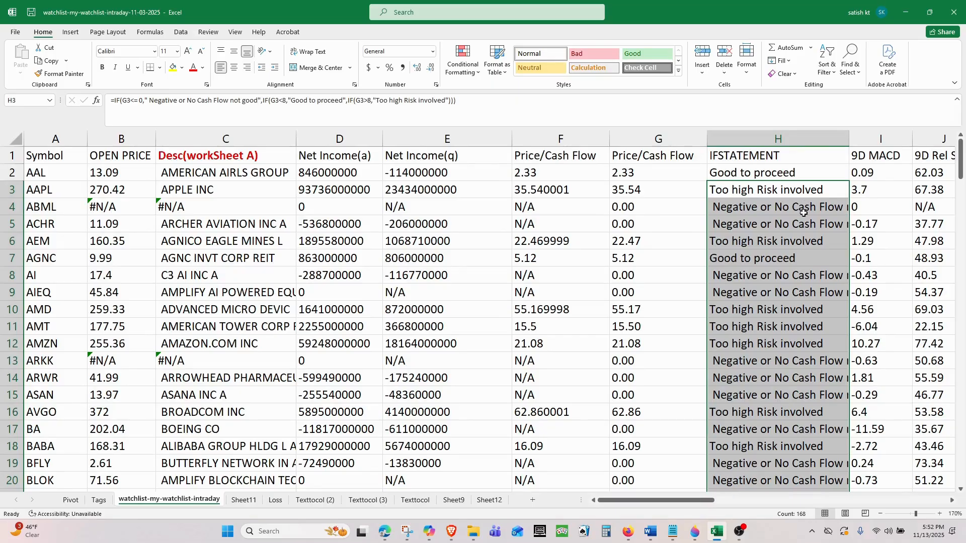
pyautogui.moveTo(850, 139); pyautogui.dragTo(856, 139)
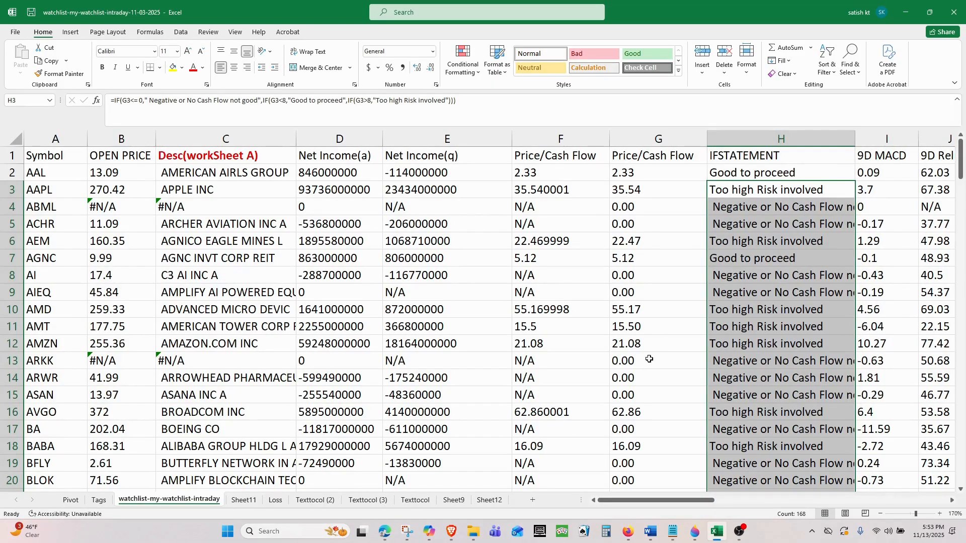
# - Set the Price/Cash Flow value for FNMA in G39 to -0.79
pyautogui.scroll(-8, 649, 352)
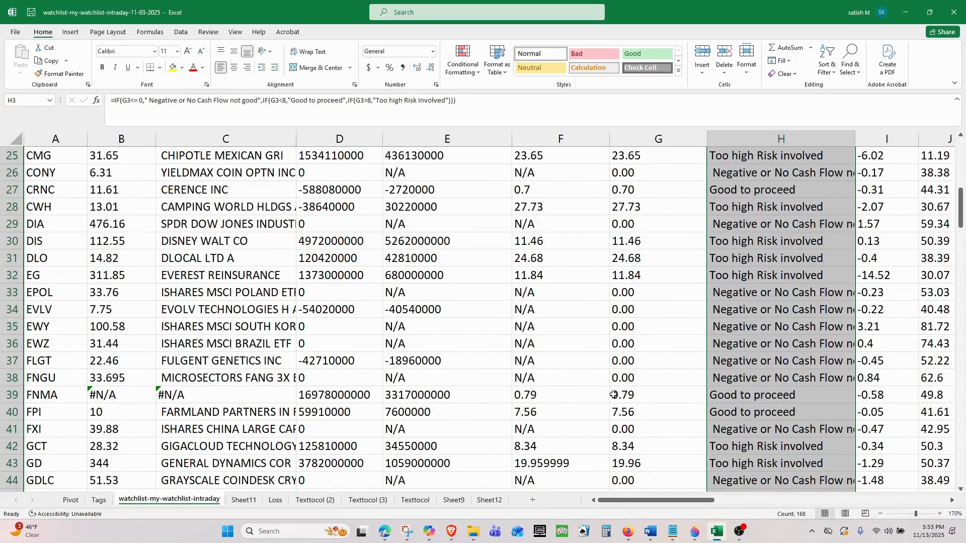
pyautogui.doubleClick(615, 398)
pyautogui.write('-')
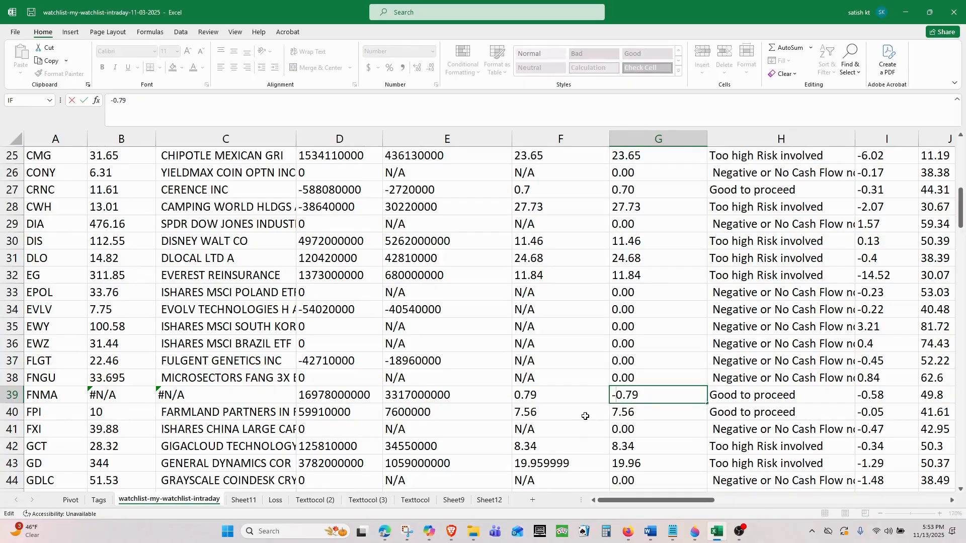
pyautogui.scroll(-3, 645, 448)
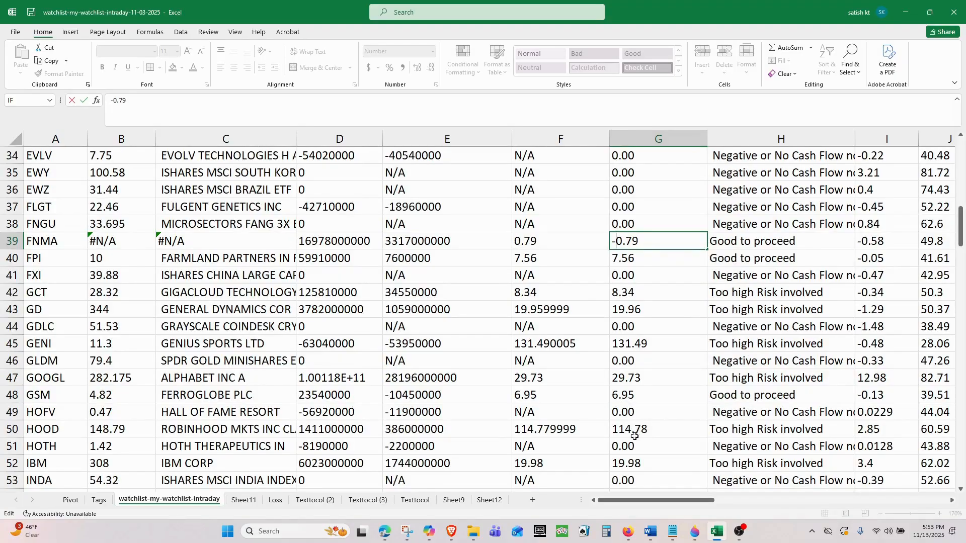
pyautogui.click(615, 396)
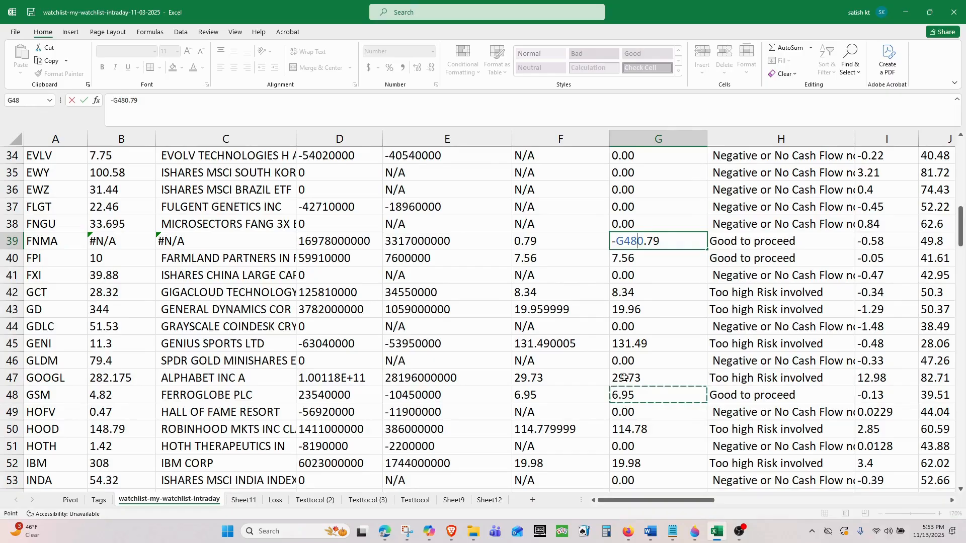
pyautogui.press('BackSpace')
pyautogui.press('BackSpace')
pyautogui.press('BackSpace')
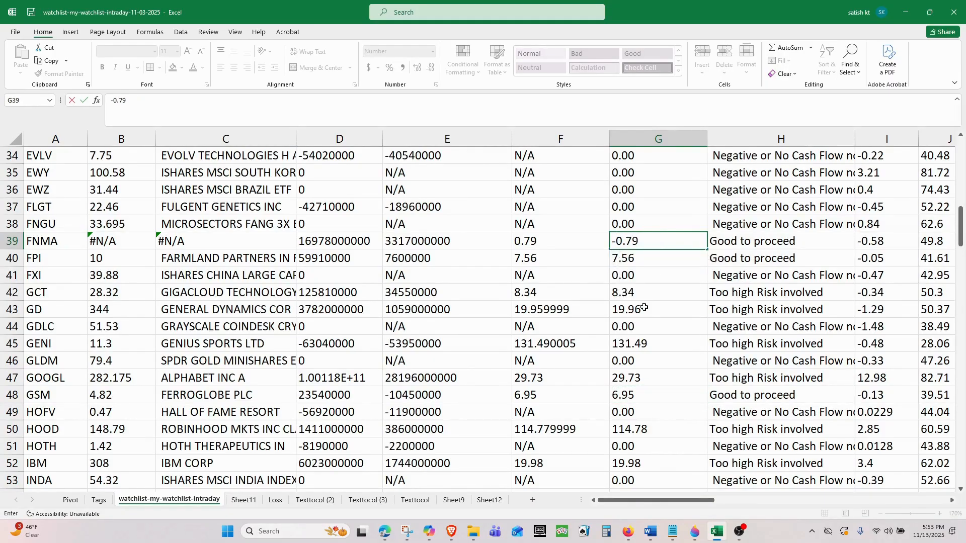
pyautogui.press('Return')
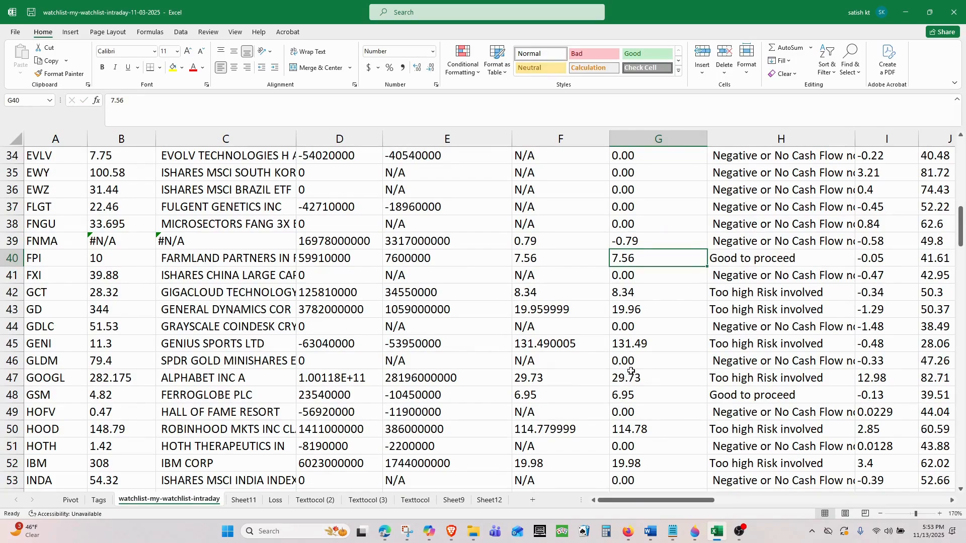
# - Set the Price/Cash Flow value for GSM in G48 to -6.95 and autofit the width of column H
pyautogui.doubleClick(615, 395)
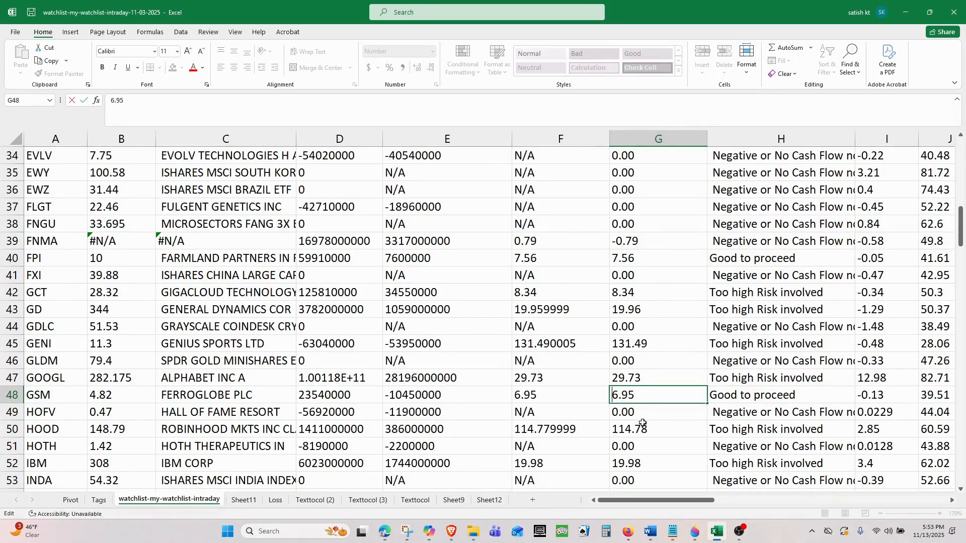
pyautogui.write('-')
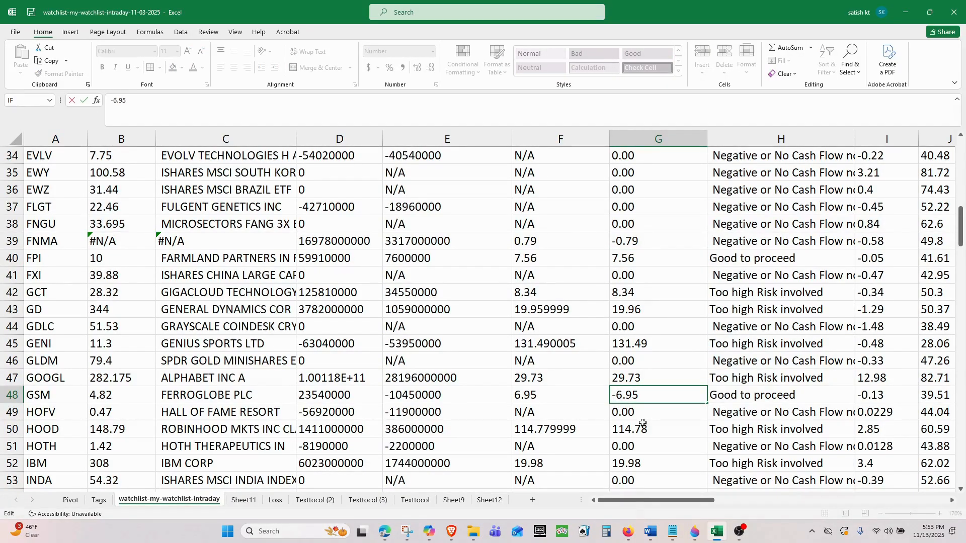
pyautogui.press('Return')
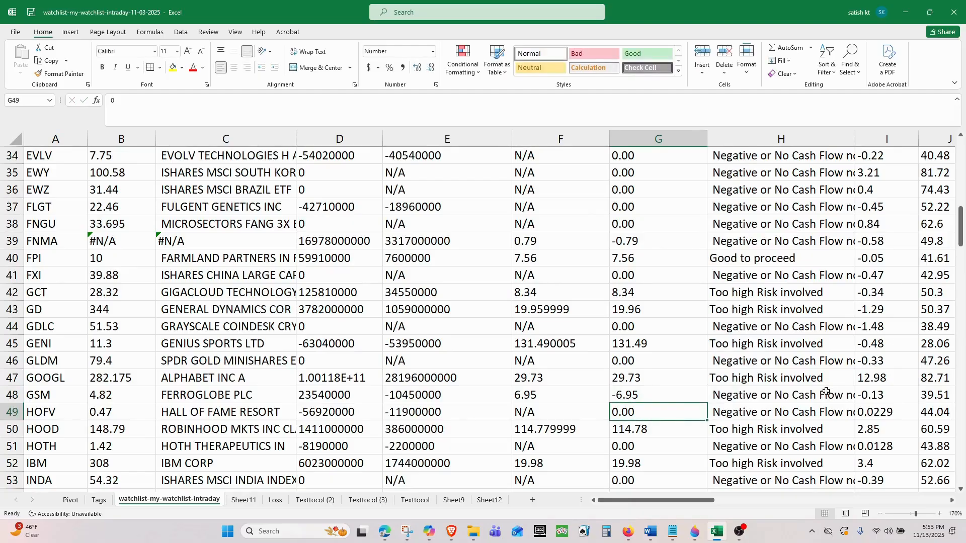
pyautogui.doubleClick(856, 139)
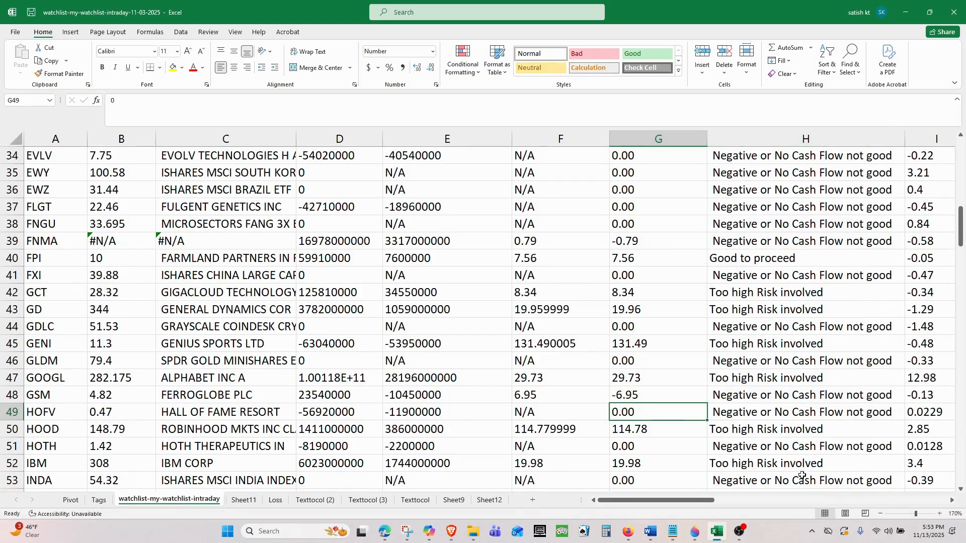
# - Set G48 to 6.95 and return it to -6.95 to test the nested IF classification
pyautogui.click(621, 396)
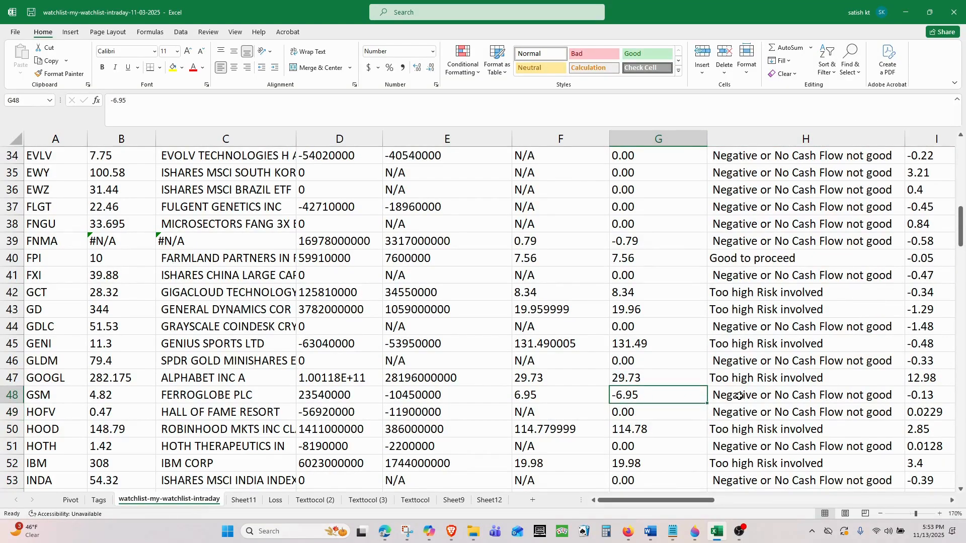
pyautogui.doubleClick(618, 395)
pyautogui.press('BackSpace')
pyautogui.press('Return')
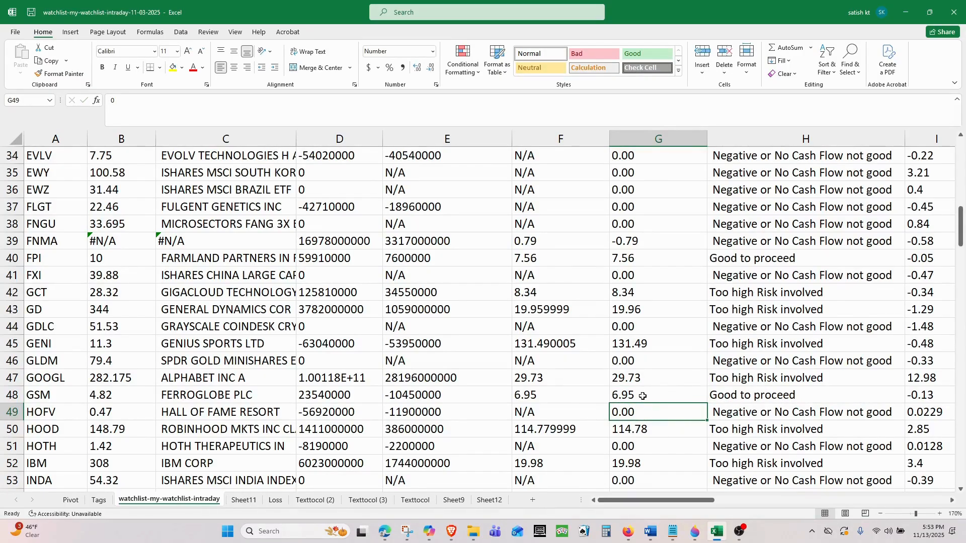
pyautogui.doubleClick(615, 396)
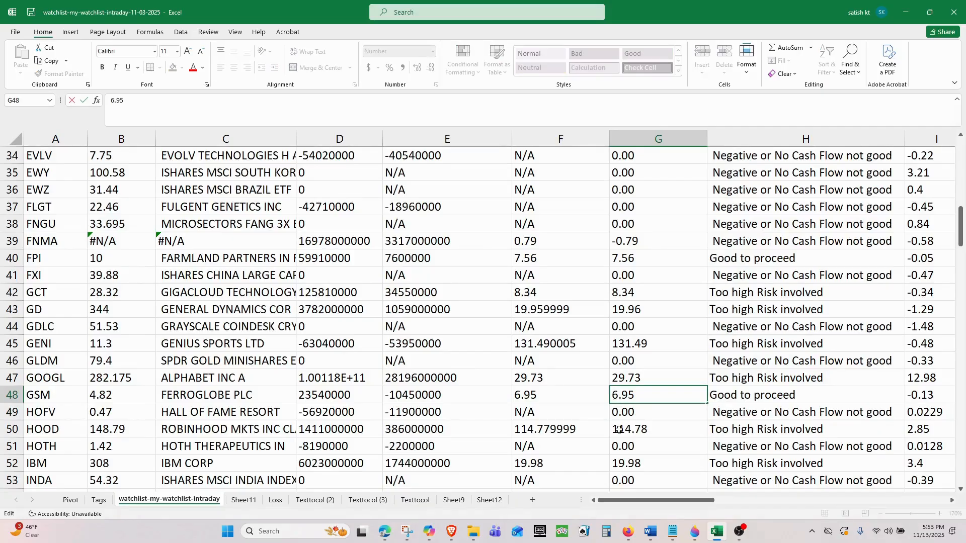
pyautogui.write('-')
pyautogui.press('Return')
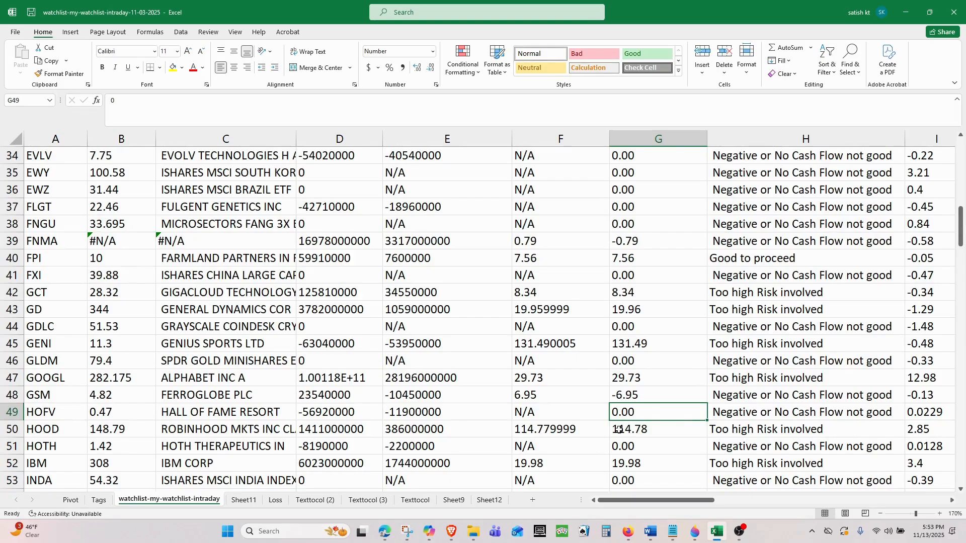
# - Review the classifications down column H against the Price/Cash Flow values, including the nested IF formula in H13
pyautogui.scroll(9, 619, 431)
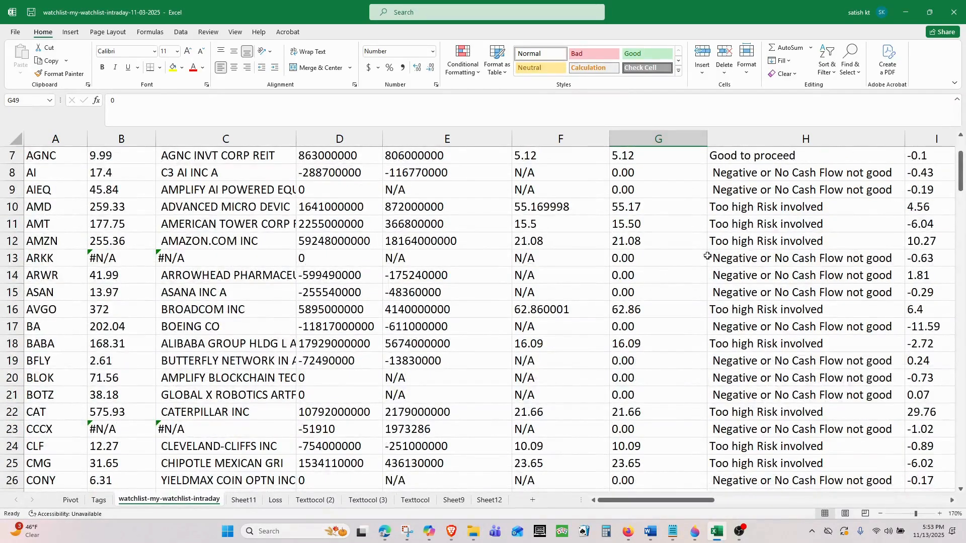
pyautogui.click(832, 260)
pyautogui.scroll(-6, 659, 341)
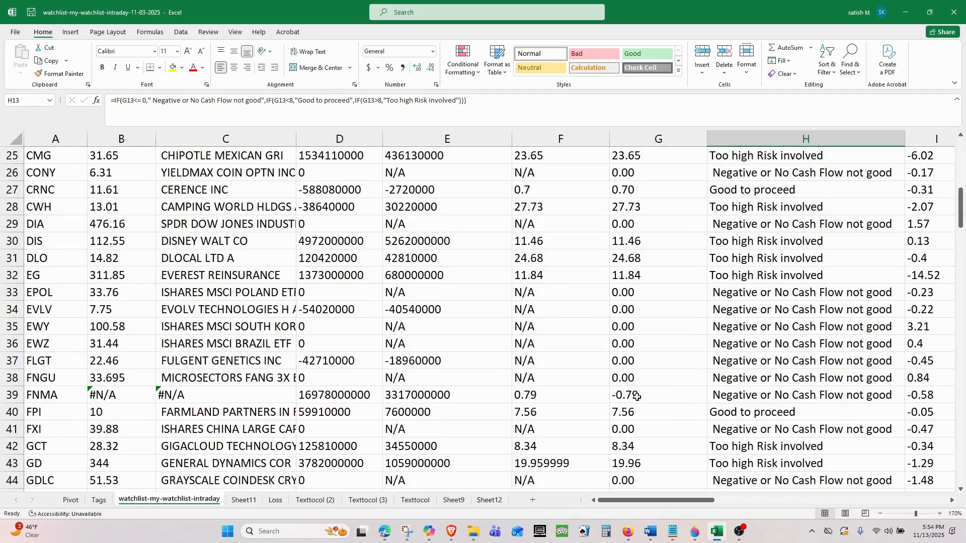
pyautogui.scroll(8, 785, 397)
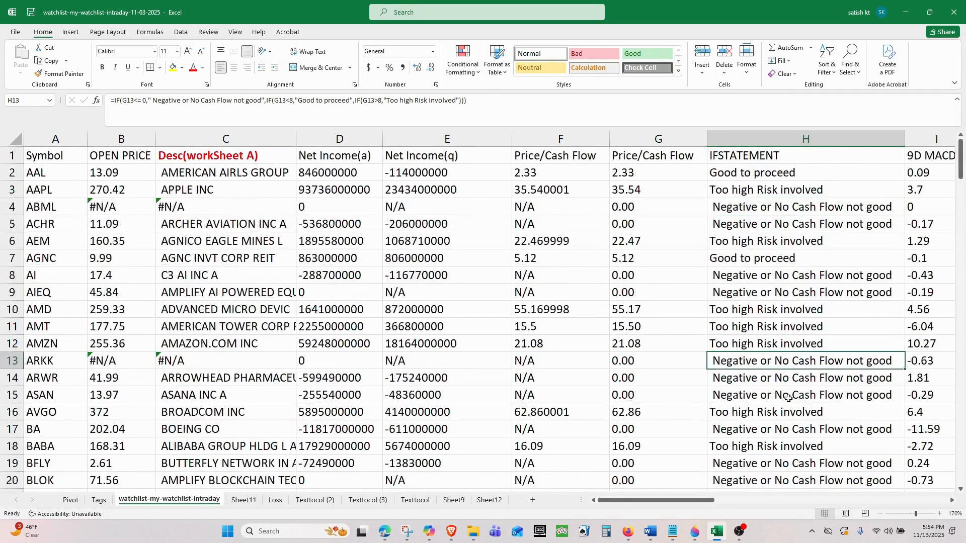
pyautogui.scroll(-15, 788, 397)
pyautogui.scroll(5, 788, 397)
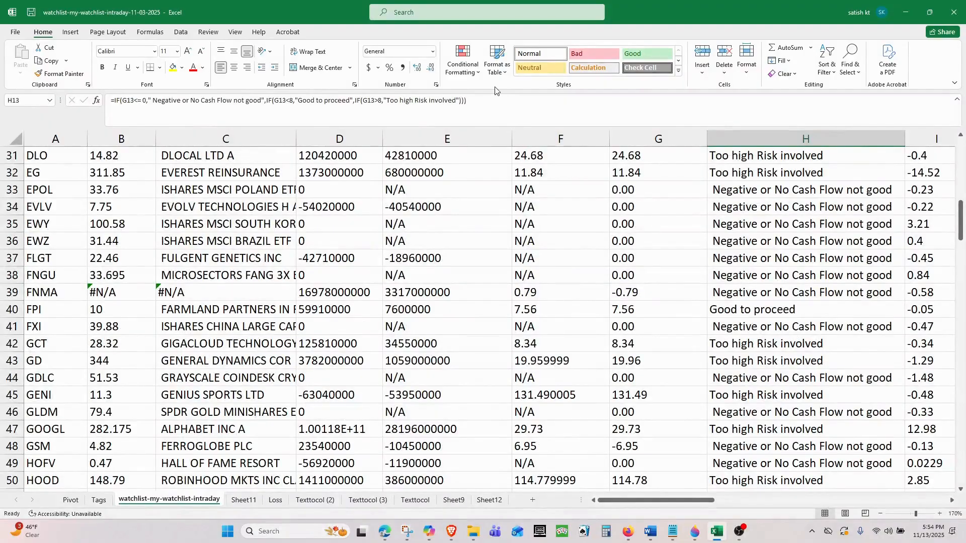
# - Compare the nested IF formulas in H13 and H8 with the AND-based IF formula in H2
pyautogui.click(497, 105)
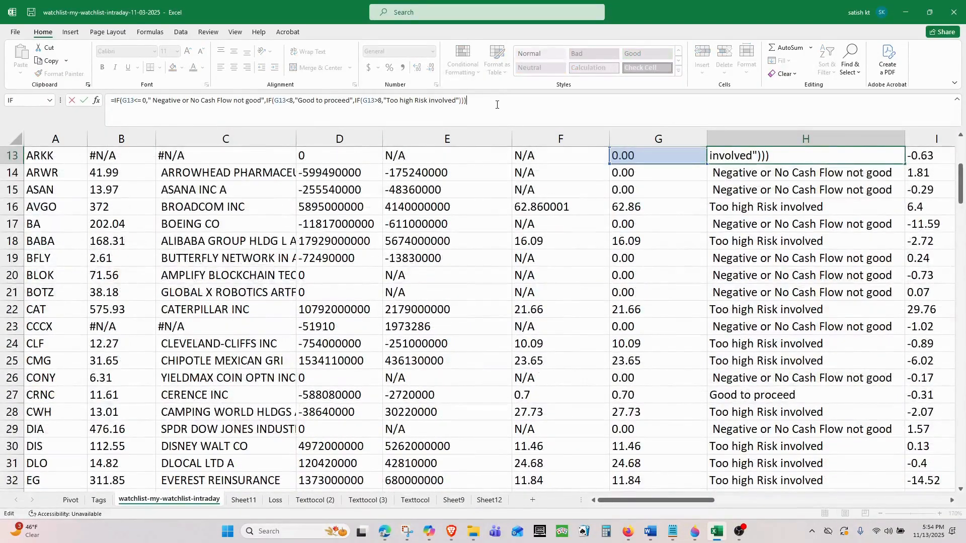
pyautogui.scroll(4, 808, 206)
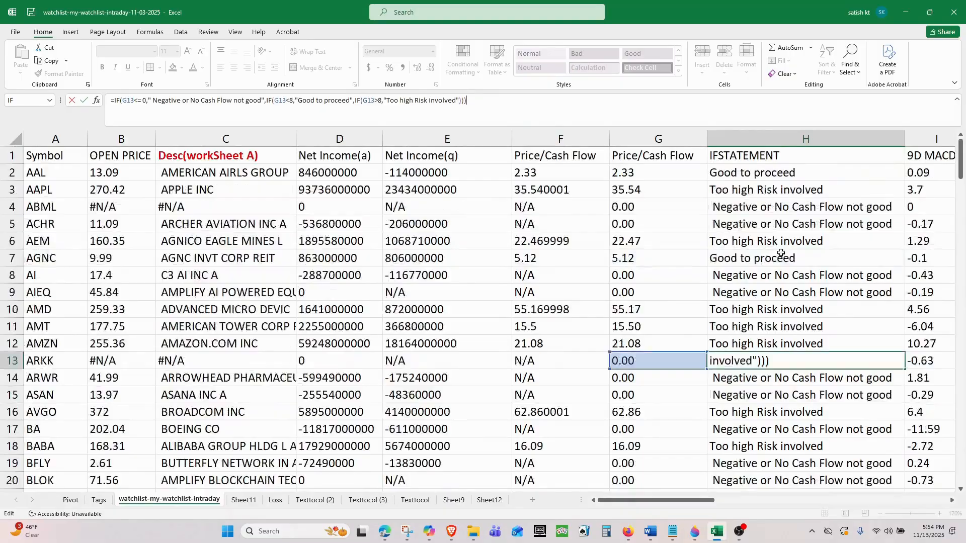
pyautogui.click(787, 172)
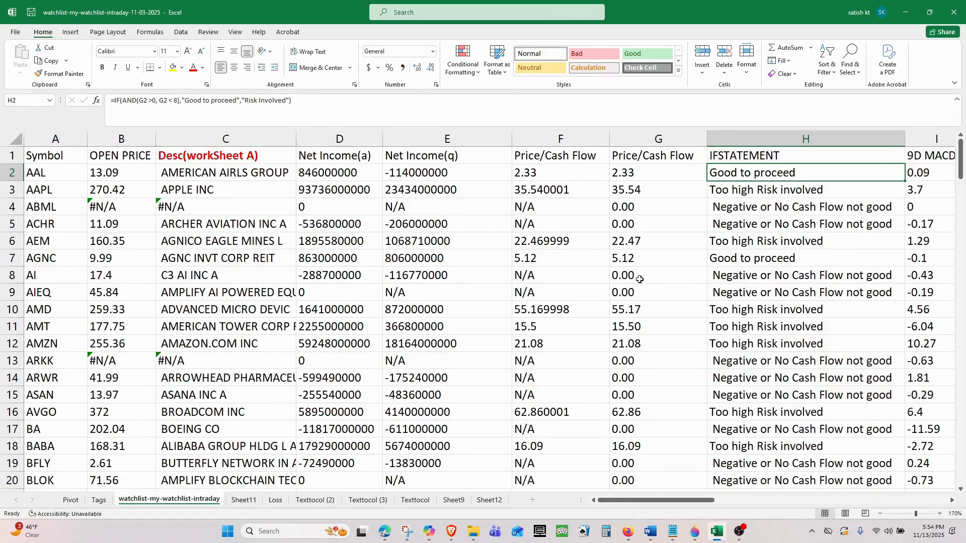
pyautogui.click(728, 274)
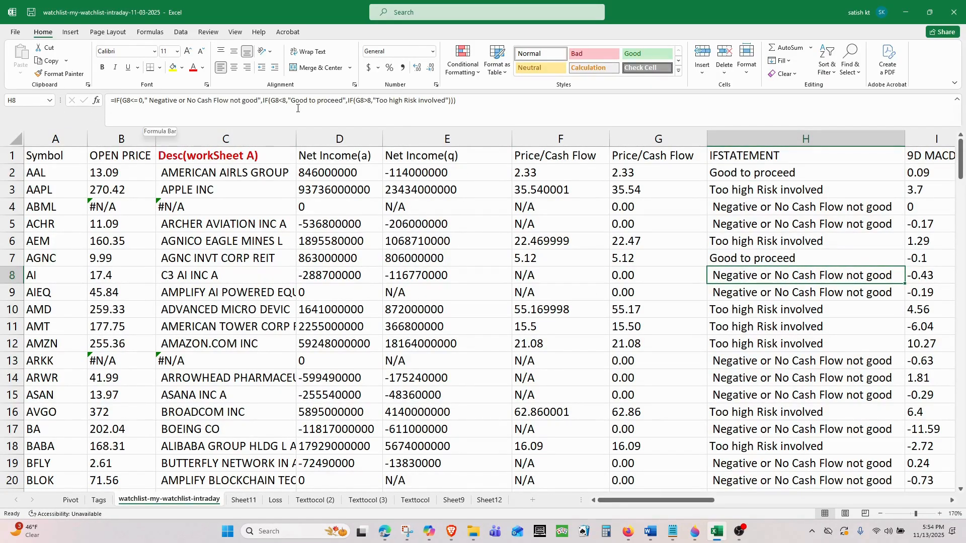
pyautogui.press('Down')
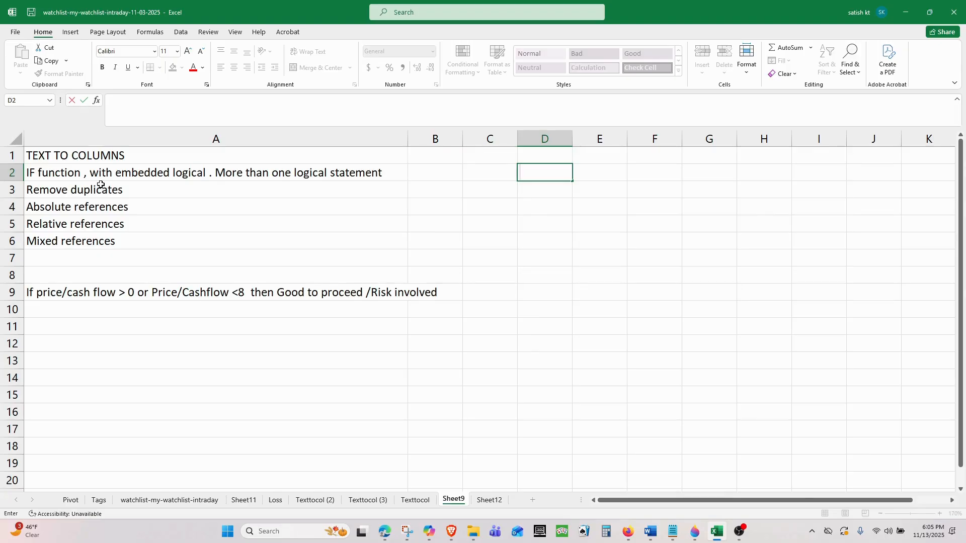
# - On Sheet9, enter the sample reference B4 in cell B4 and move it to B5, beside the Relative references topic
pyautogui.click(118, 212)
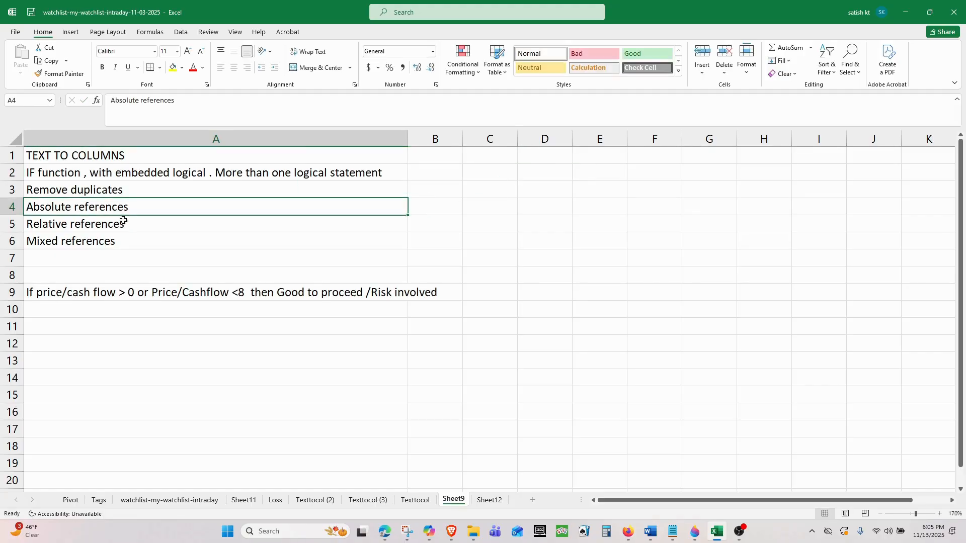
pyautogui.click(123, 223)
pyautogui.click(123, 242)
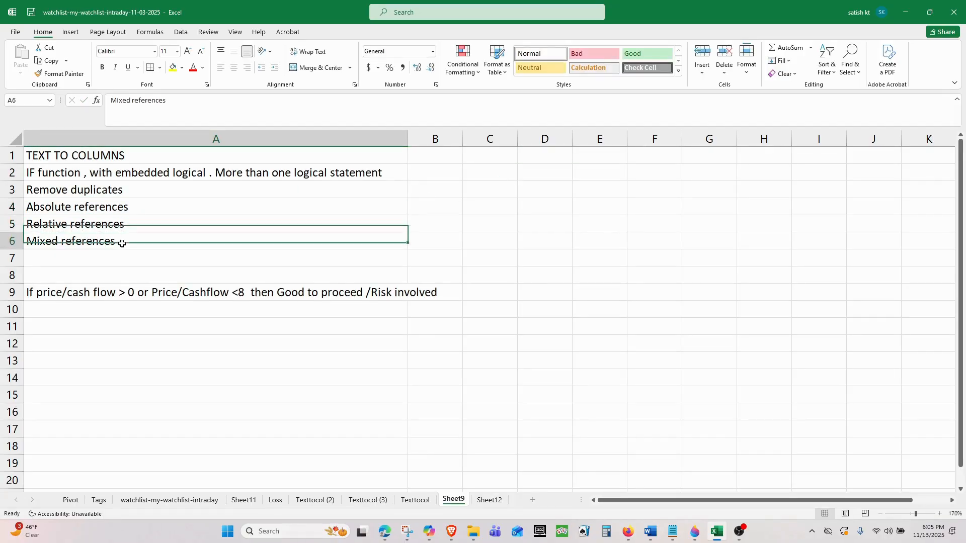
pyautogui.click(453, 209)
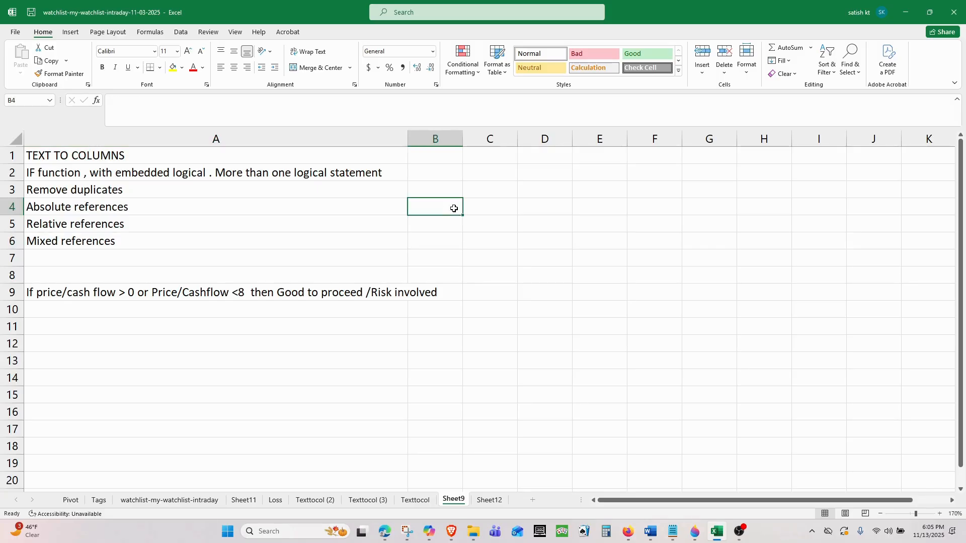
pyautogui.write('B4')
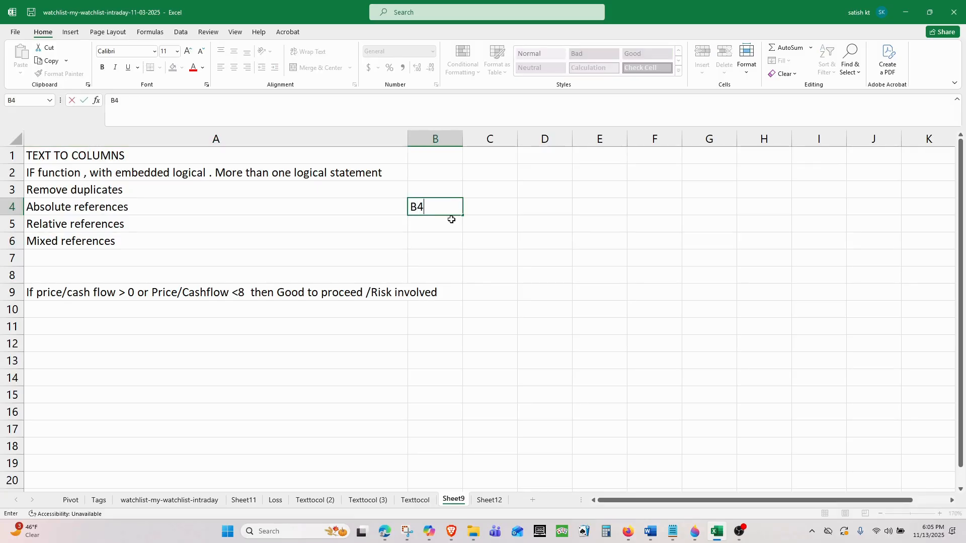
pyautogui.press('Return')
pyautogui.click(449, 206)
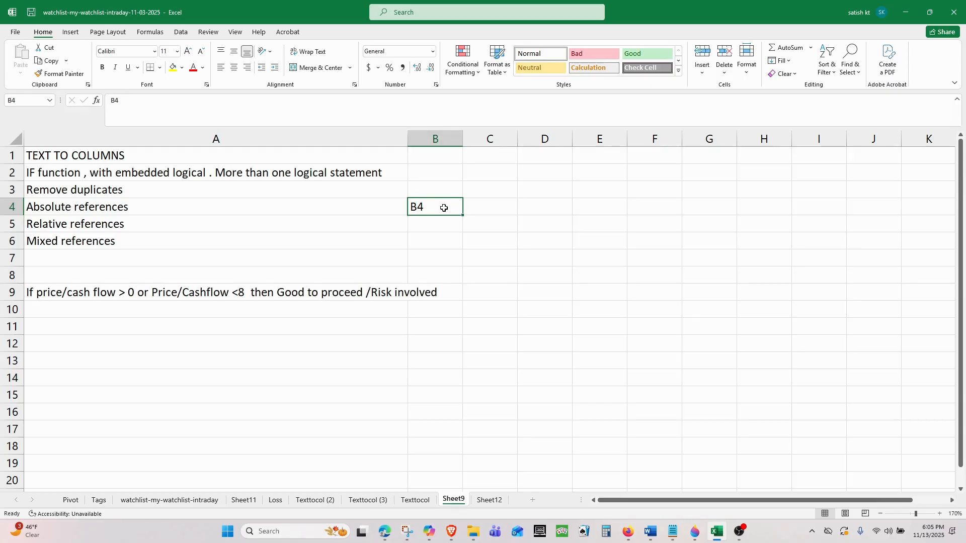
pyautogui.hotkey('ctrl', 'c')
pyautogui.click(429, 224)
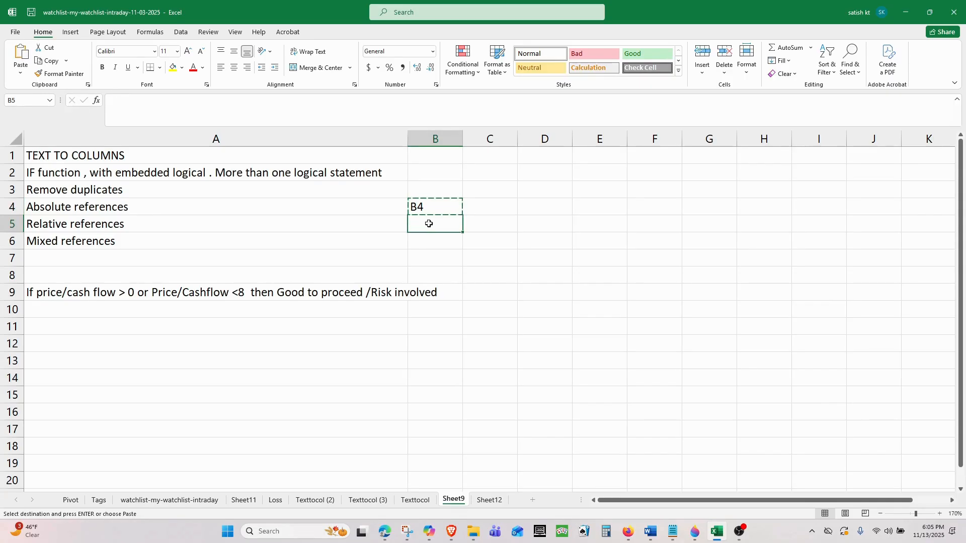
pyautogui.press('Return')
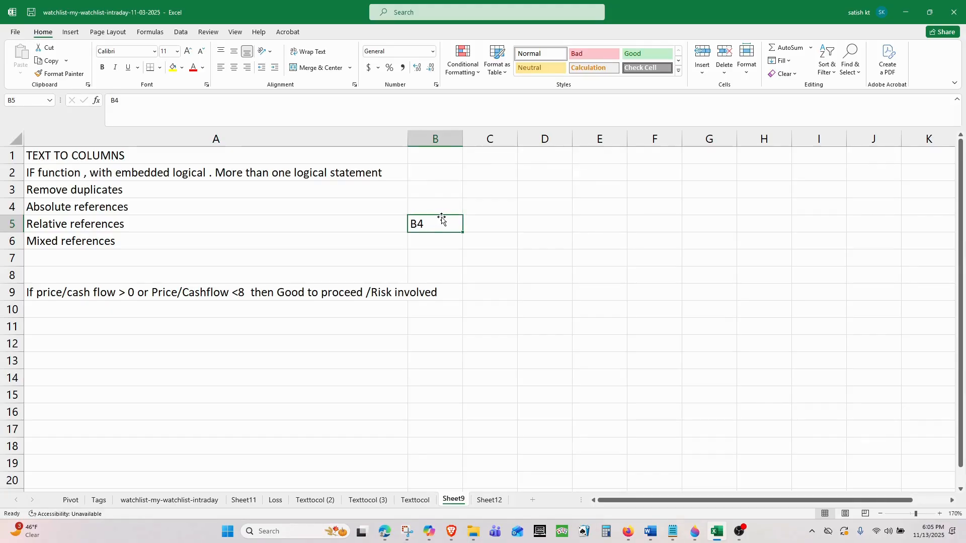
# - Enter the absolute reference example $C$4 in cell C4, in the Absolute references row
pyautogui.click(491, 207)
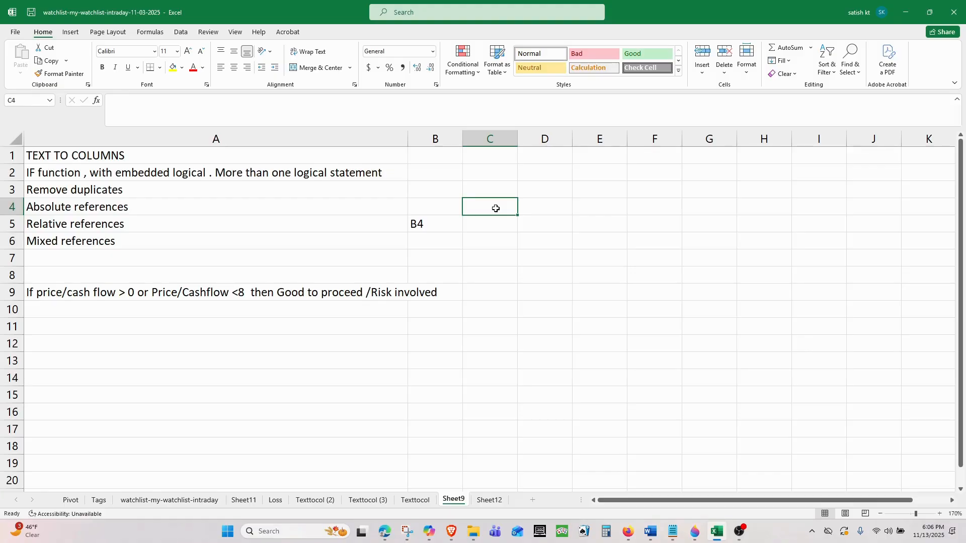
pyautogui.write('$')
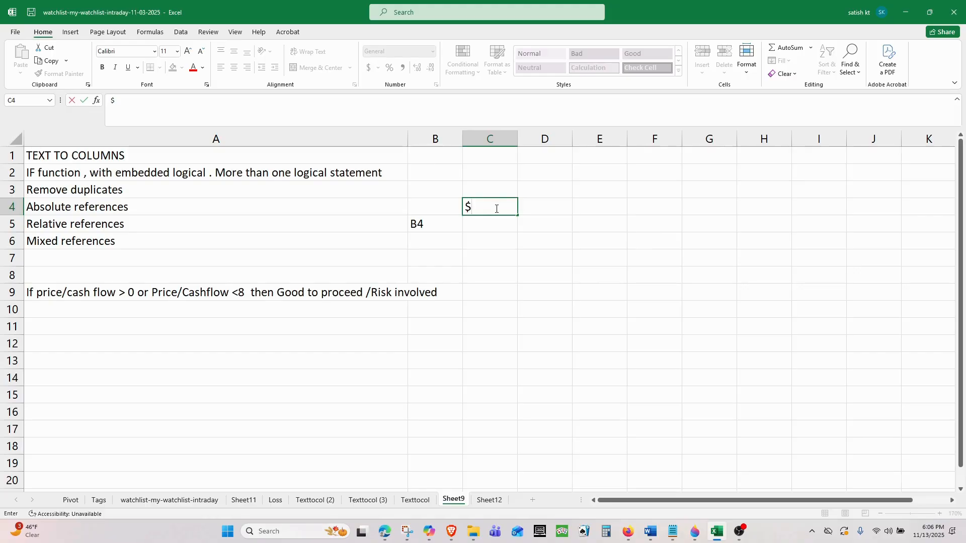
pyautogui.write('C$4')
pyautogui.moveTo(498, 207); pyautogui.dragTo(461, 206)
pyautogui.moveTo(501, 208); pyautogui.dragTo(462, 206)
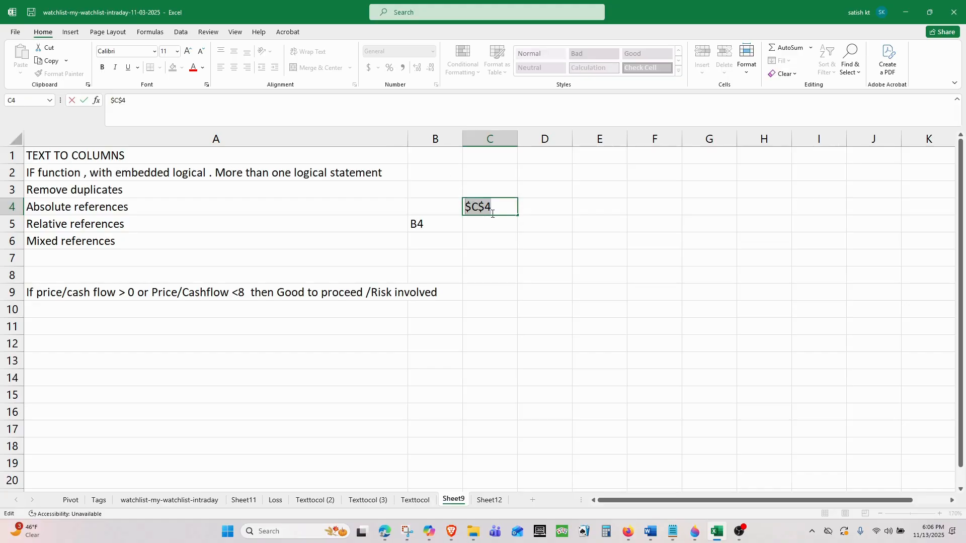
# - Enter the mixed reference example A$1 in cell C6, in the Mixed references row
pyautogui.click(496, 240)
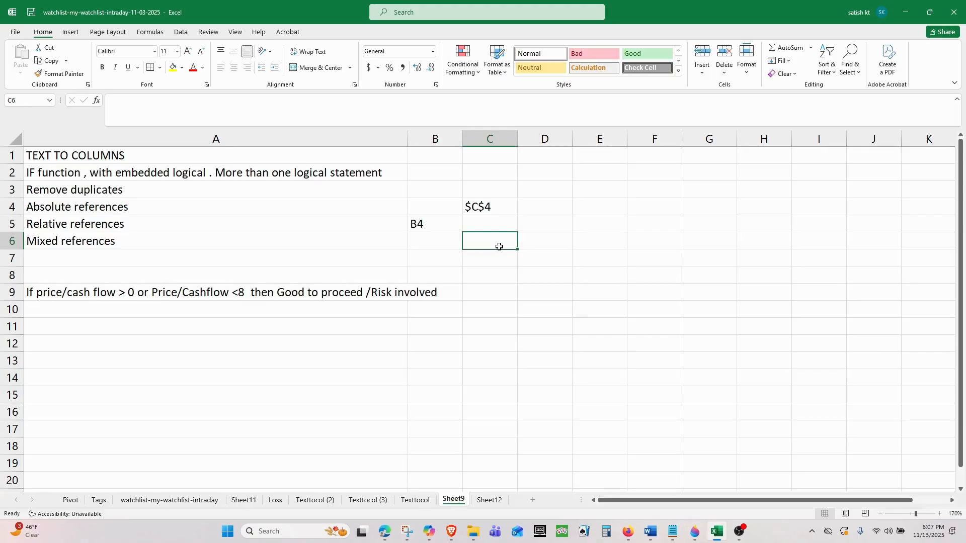
pyautogui.write('$A')
pyautogui.click(476, 247)
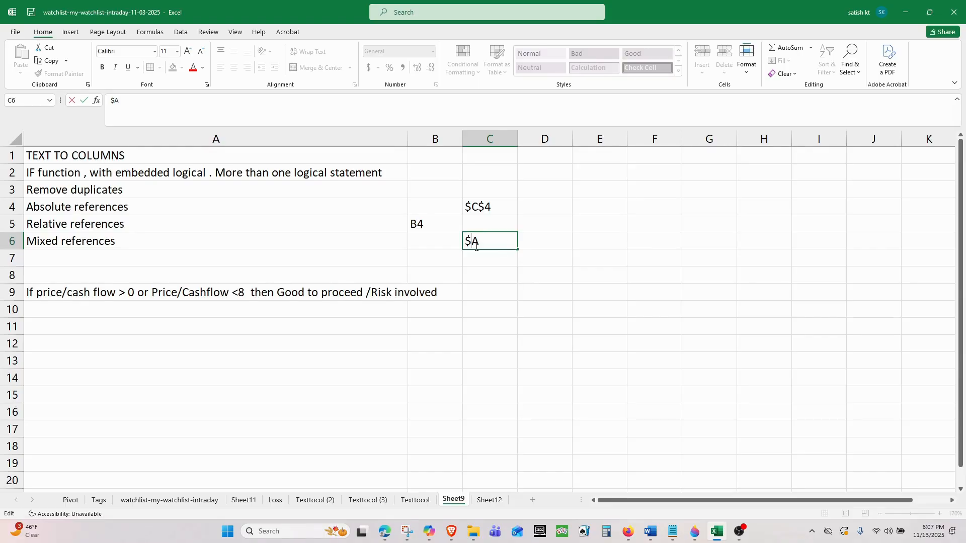
pyautogui.write('1')
pyautogui.press('F4')
pyautogui.write('$')
pyautogui.click(83, 193)
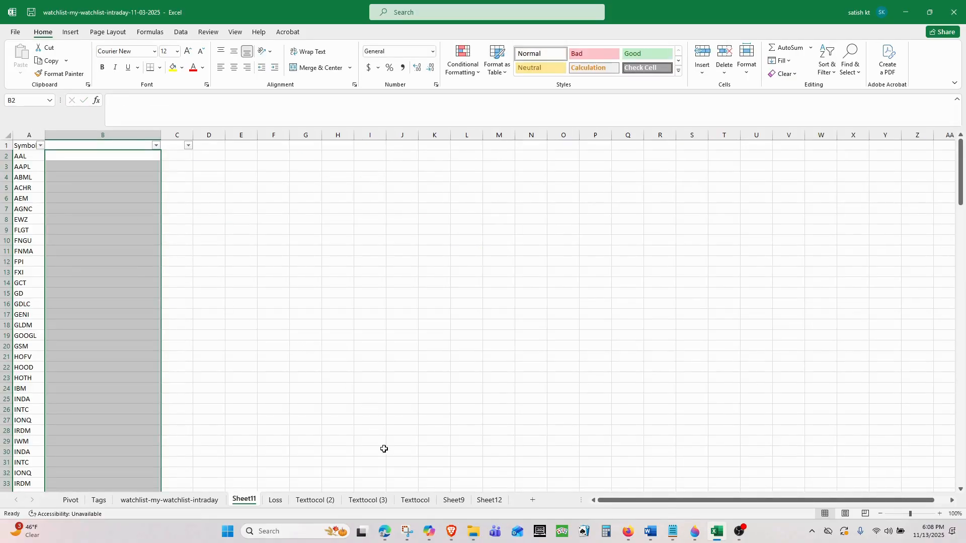
# - On Sheet11, title column B Fromuladupremove and enter =COUNTIF($A$2:$A$200,A2) in B2 to count each symbol's occurrences
pyautogui.click(454, 501)
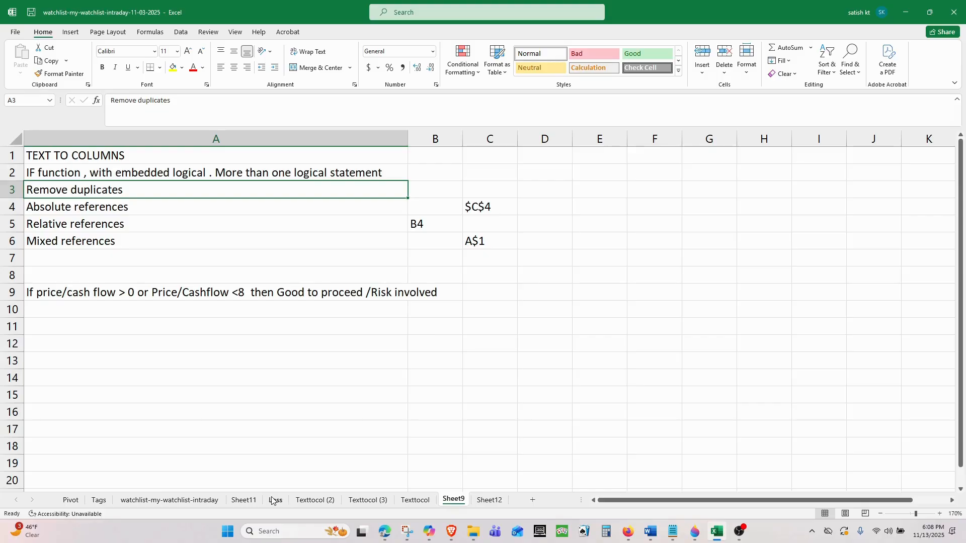
pyautogui.click(244, 501)
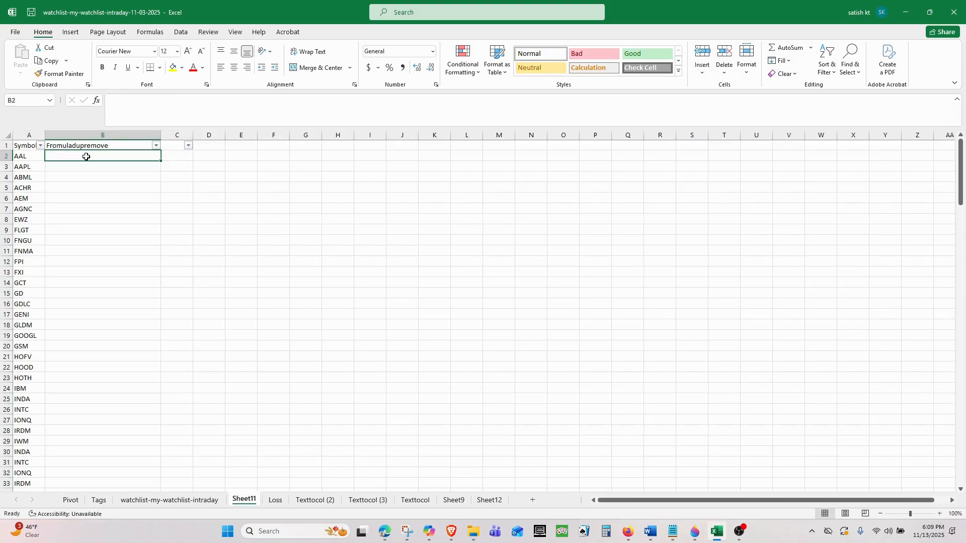
pyautogui.write('=')
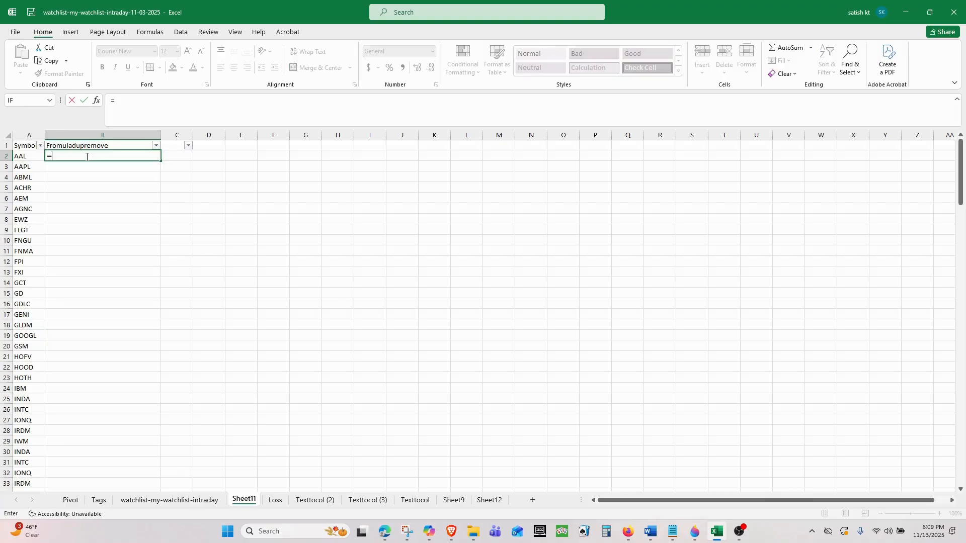
pyautogui.write('Count')
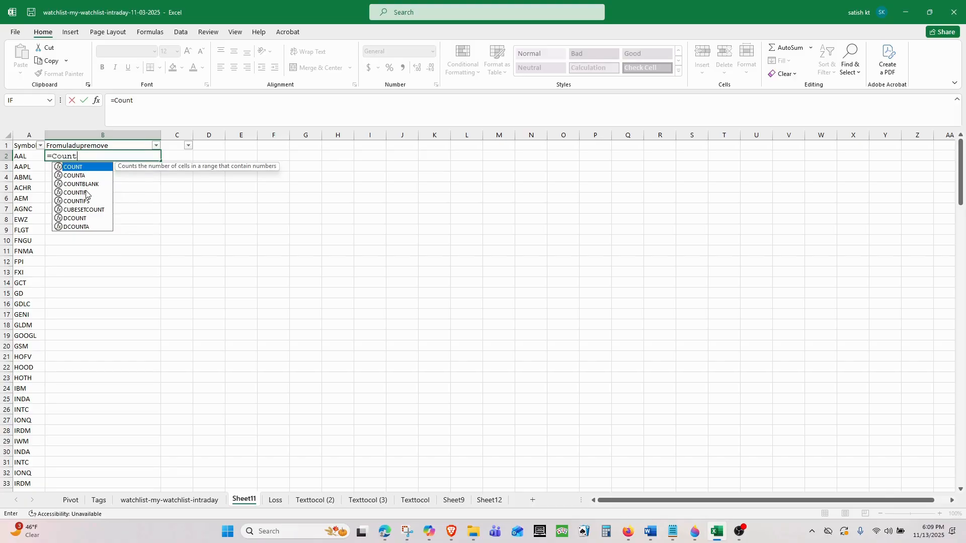
pyautogui.doubleClick(85, 193)
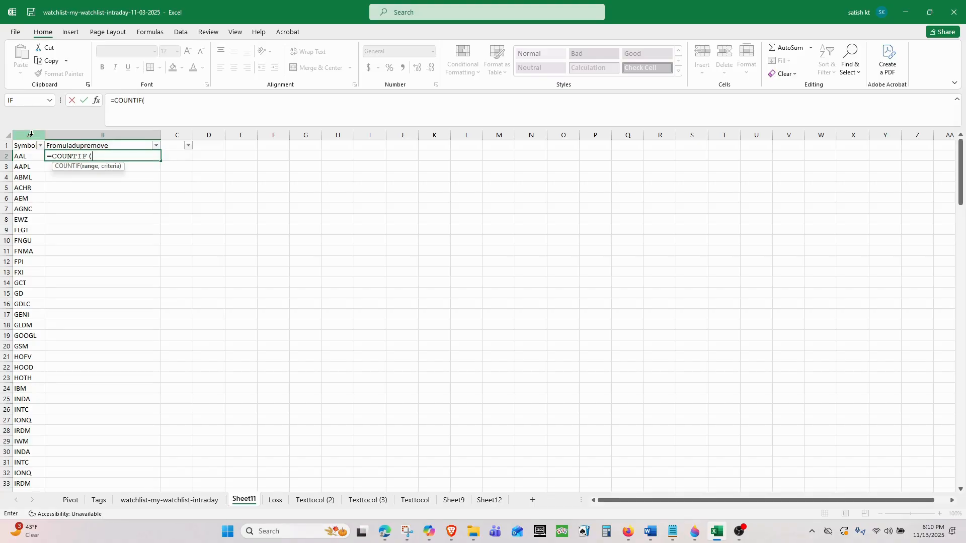
pyautogui.write('$A$2')
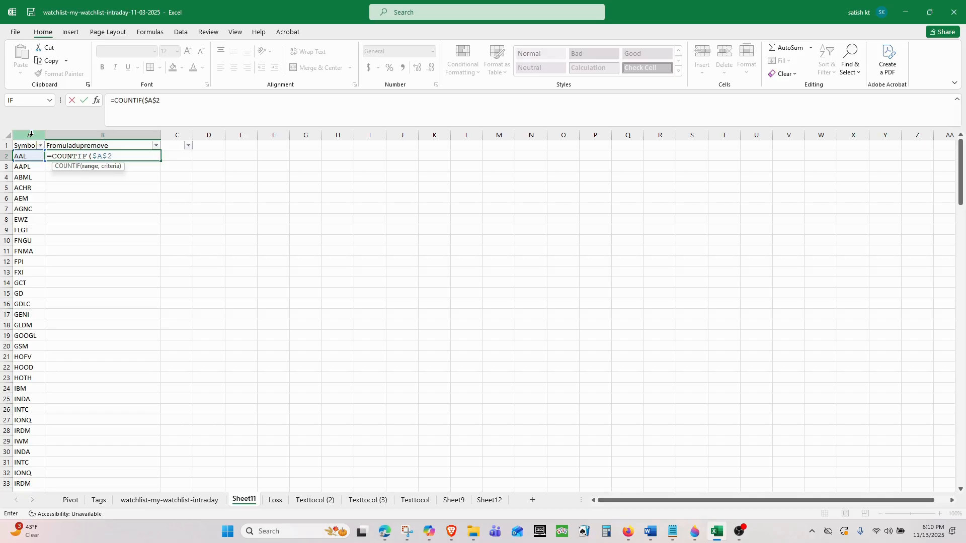
pyautogui.write(':')
pyautogui.write('$A')
pyautogui.write('$200')
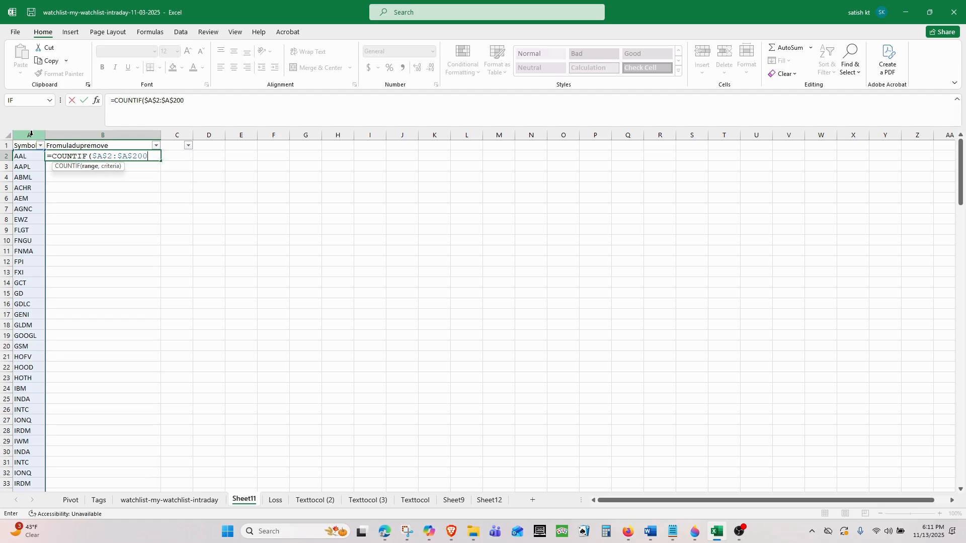
pyautogui.write(',A2')
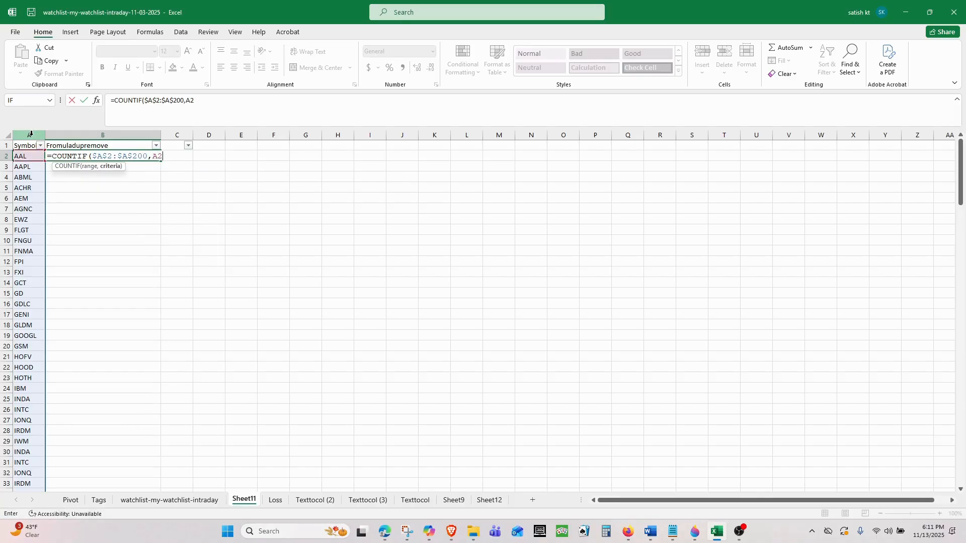
pyautogui.write(')')
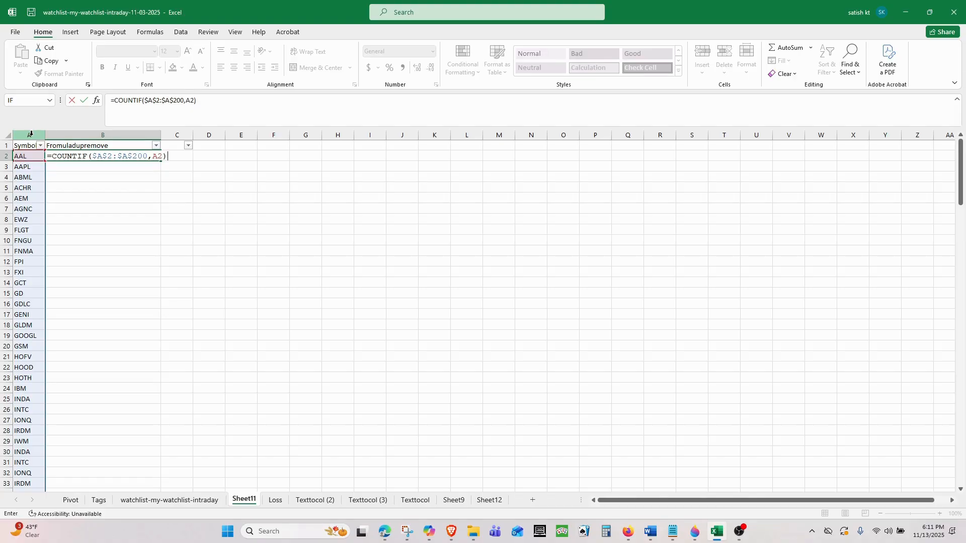
pyautogui.press('Return')
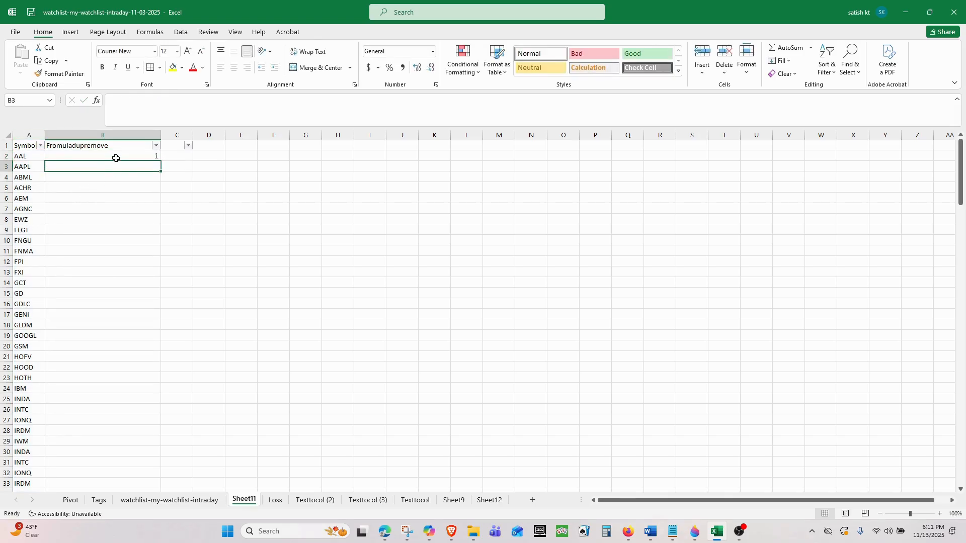
# - Fill the COUNTIF formula down column B and check the counts of repeated symbols such as INDA, MLM and WMT
pyautogui.click(119, 157)
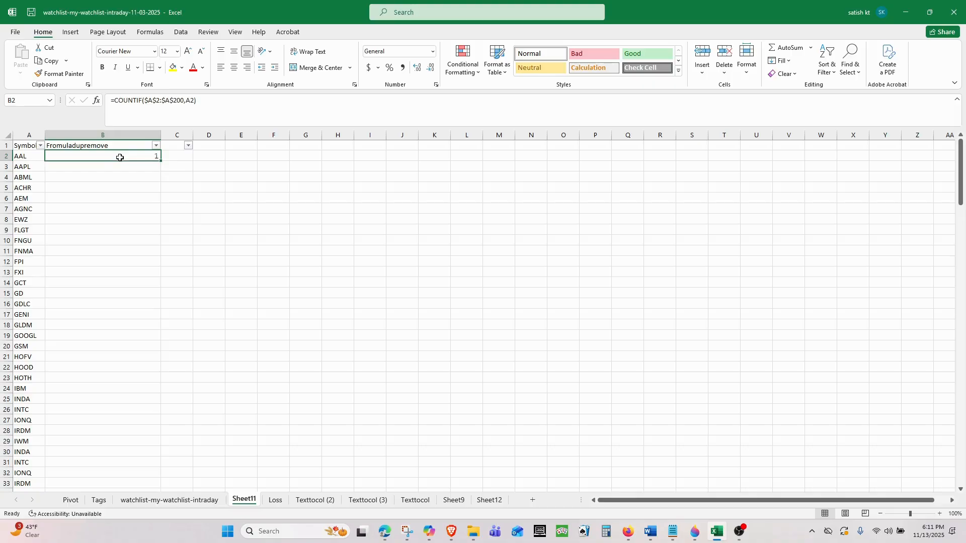
pyautogui.doubleClick(160, 162)
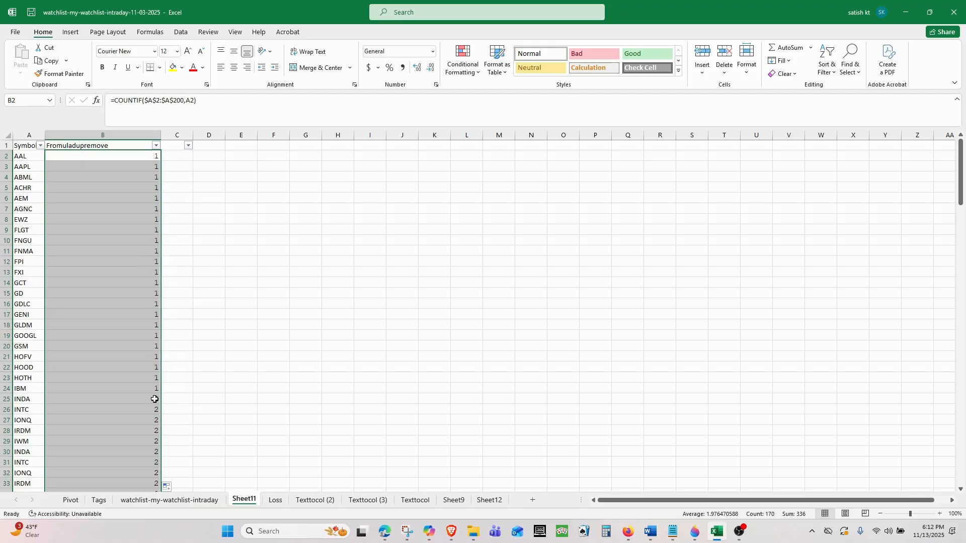
pyautogui.click(154, 399)
pyautogui.scroll(-2, 206, 387)
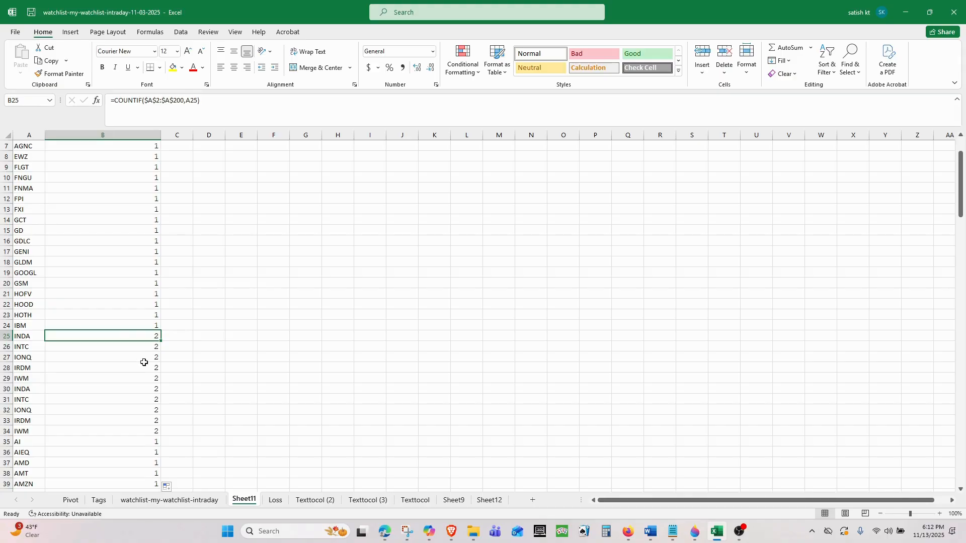
pyautogui.scroll(-5, 150, 375)
pyautogui.scroll(-3, 149, 375)
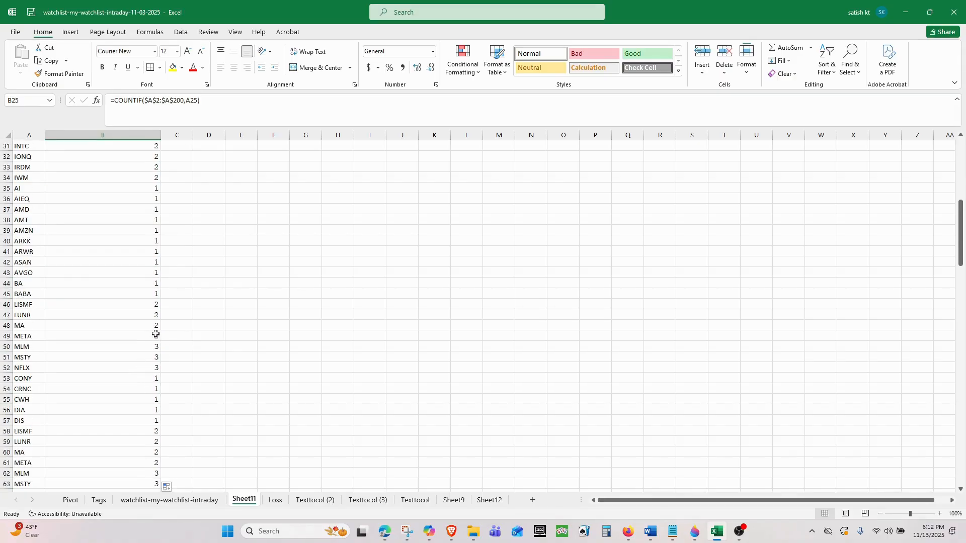
pyautogui.click(153, 349)
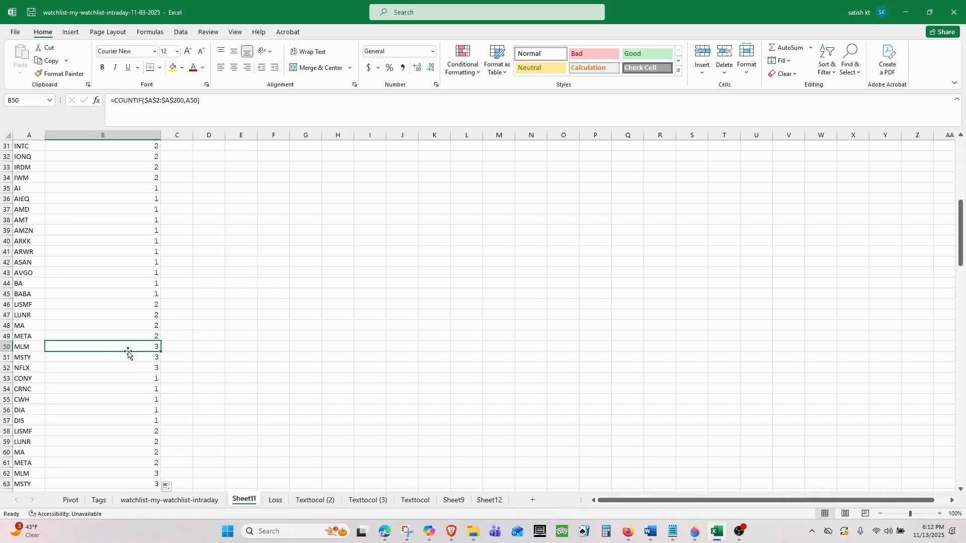
pyautogui.click(30, 347)
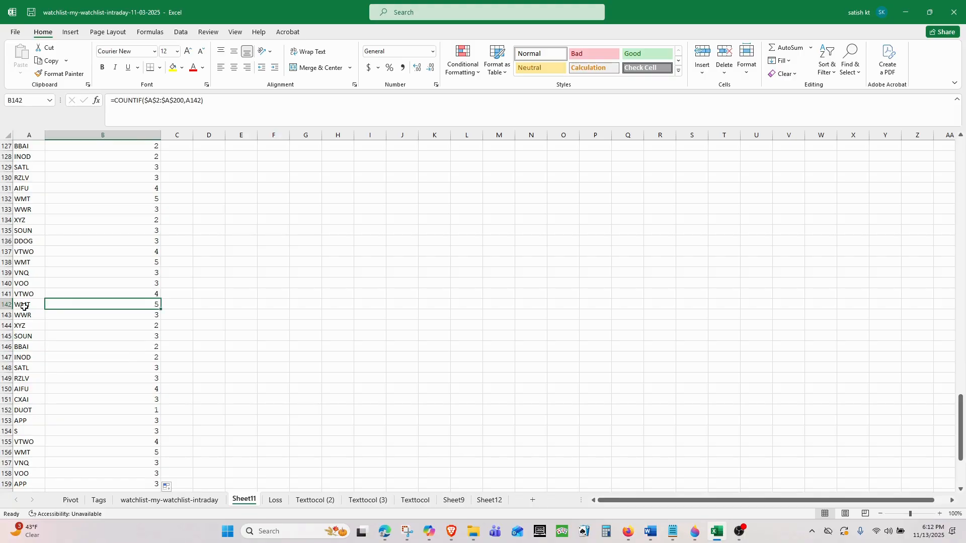
pyautogui.click(33, 304)
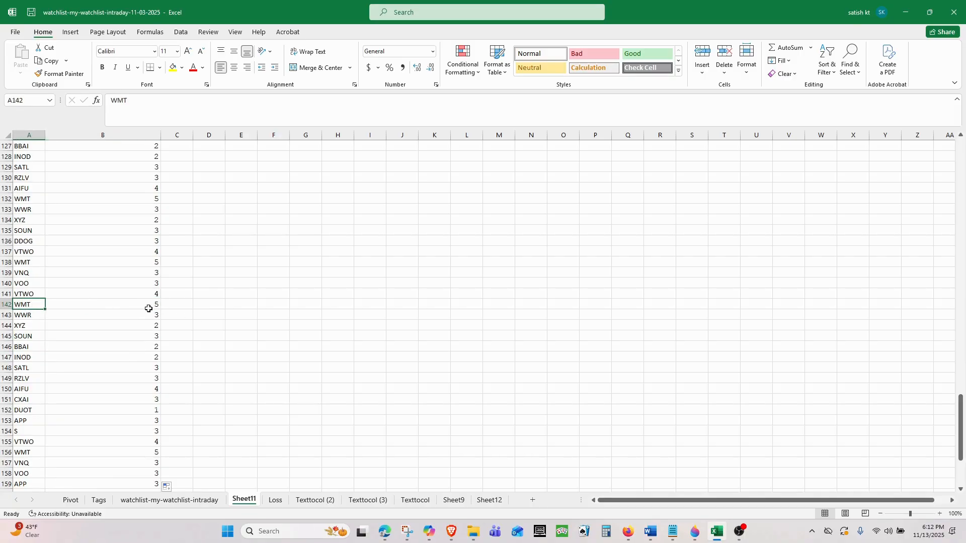
# - Filter the Symbol column to WMT to check its COUNTIF results
pyautogui.scroll(-5, 143, 322)
pyautogui.scroll(13, 154, 322)
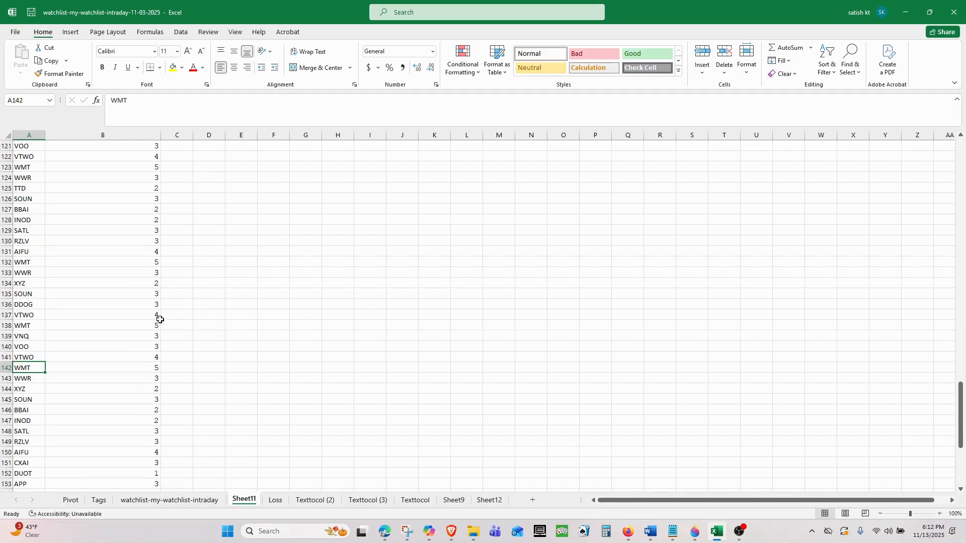
pyautogui.scroll(20, 177, 305)
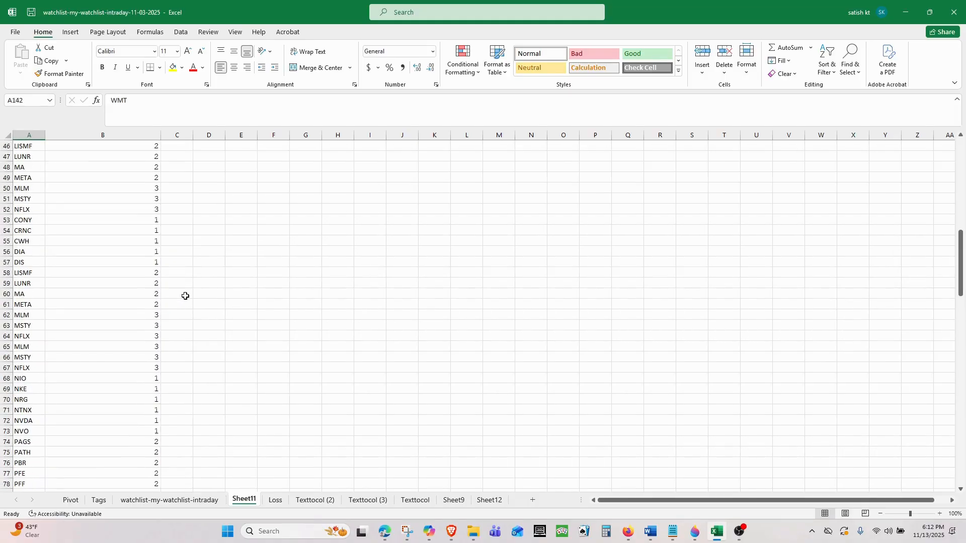
pyautogui.scroll(5, 185, 296)
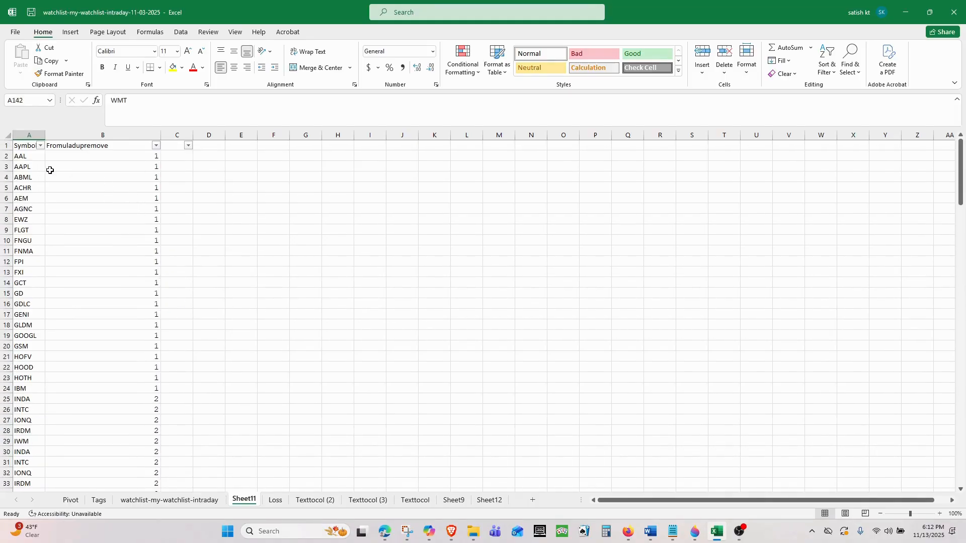
pyautogui.click(40, 145)
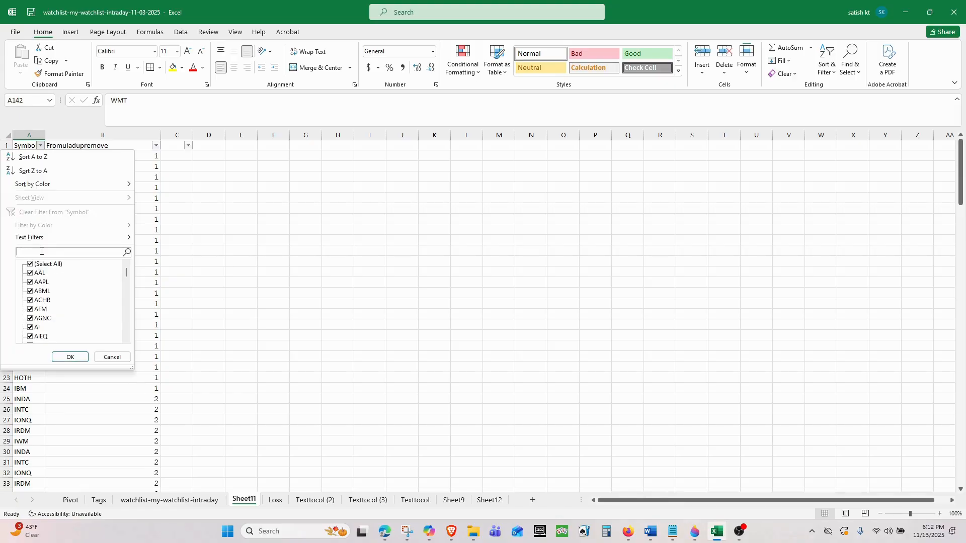
pyautogui.write('wmt')
pyautogui.click(71, 357)
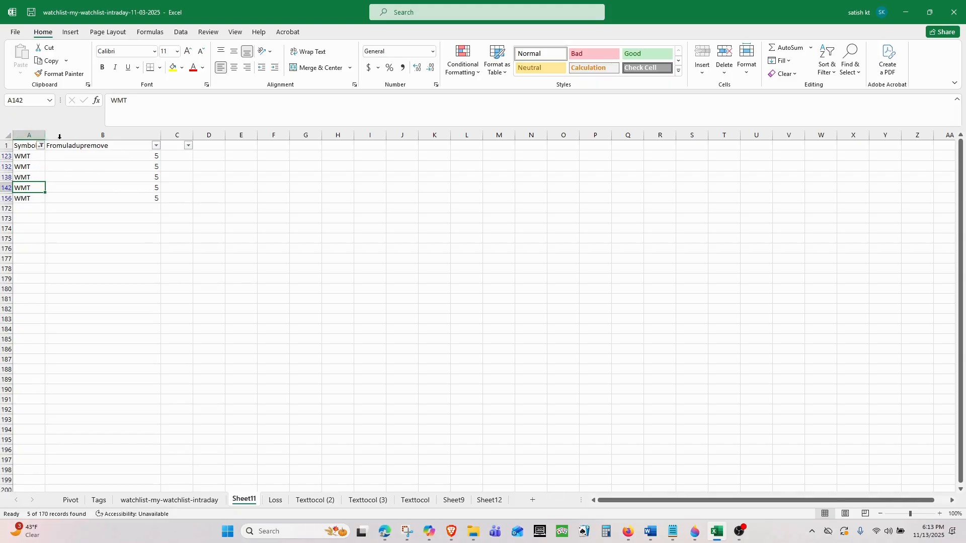
# - Turn off filtering on the whole sheet so all symbol rows are shown
pyautogui.click(9, 136)
pyautogui.click(827, 60)
pyautogui.click(846, 142)
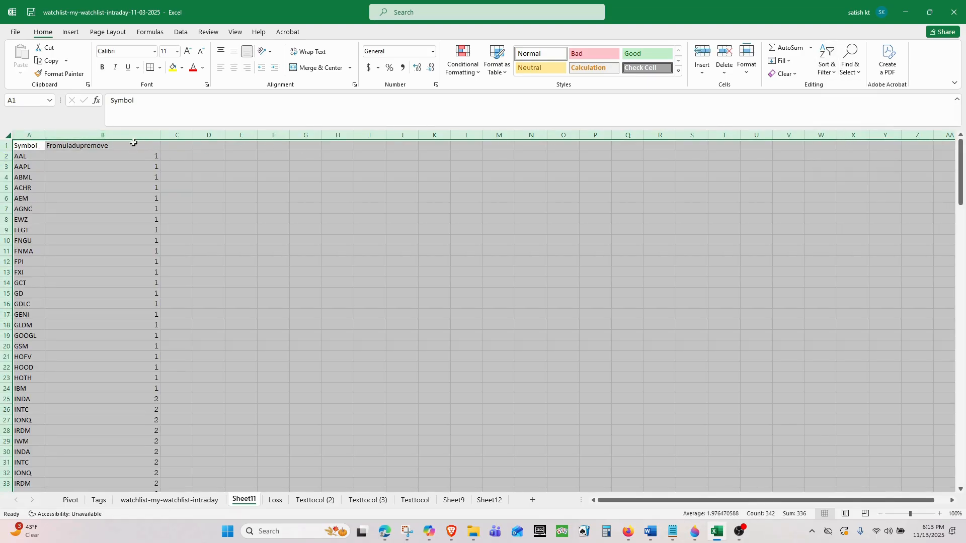
# - Examine how the criteria reference changes from row to row in column B's COUNTIF formulas while the range stays absolute
pyautogui.click(131, 319)
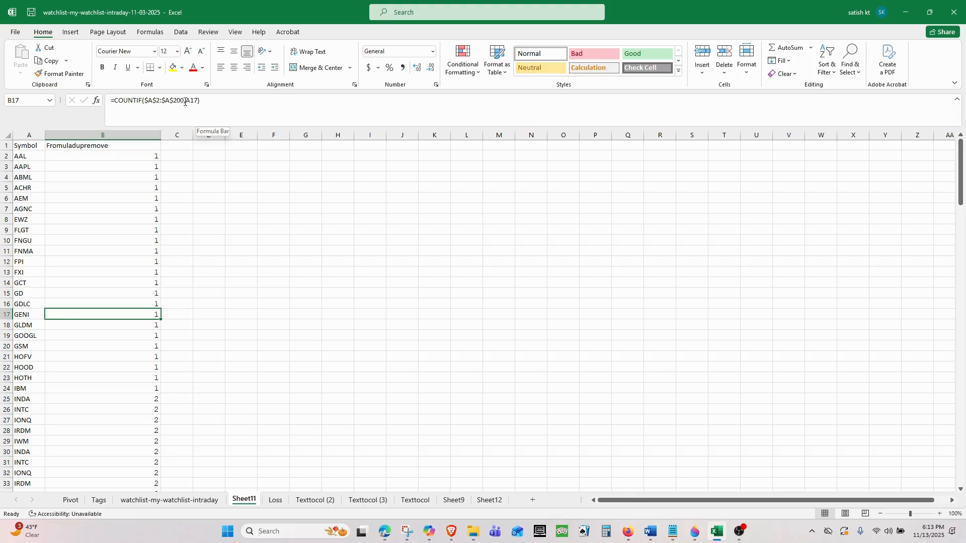
pyautogui.moveTo(185, 101); pyautogui.dragTo(195, 102)
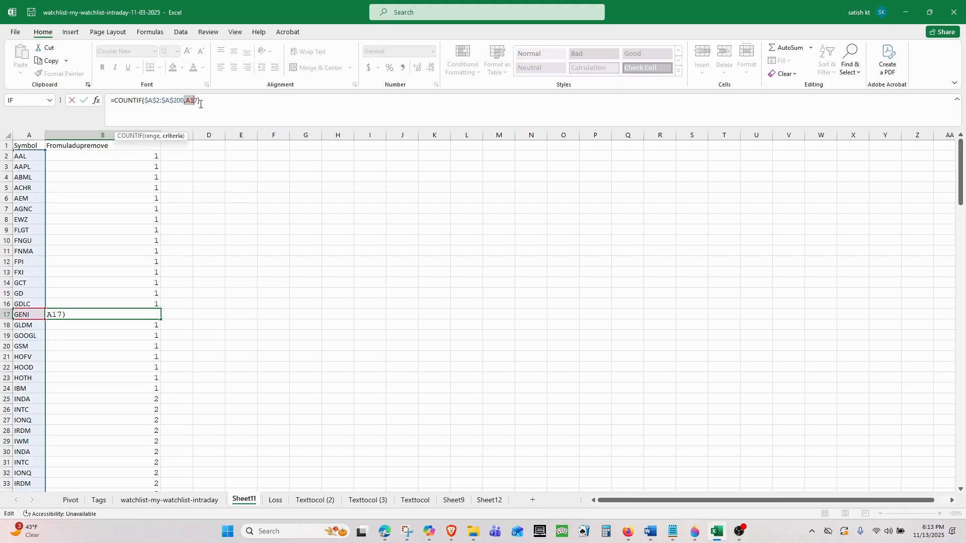
pyautogui.click(202, 102)
pyautogui.press('Return')
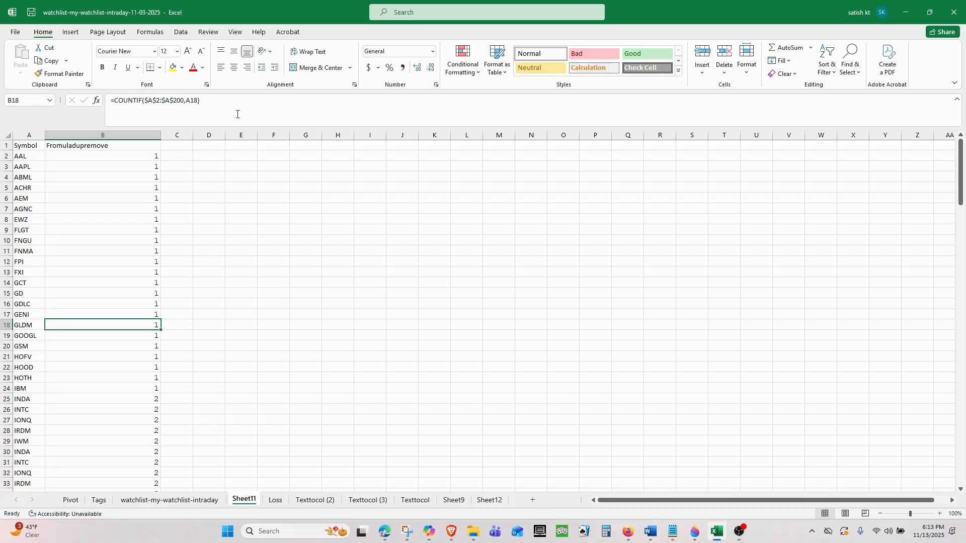
pyautogui.click(125, 355)
pyautogui.click(127, 388)
pyautogui.click(120, 420)
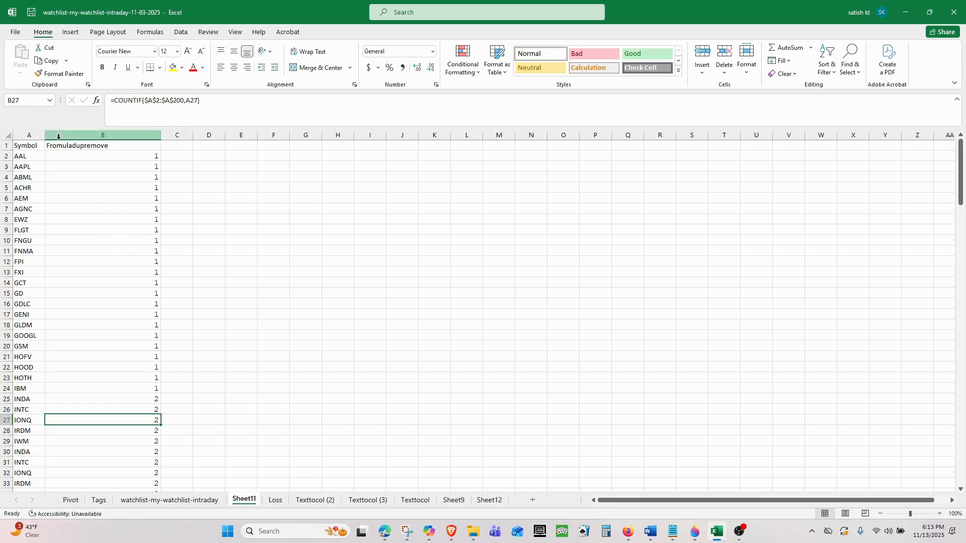
# - Remove duplicates from the symbol list, expanding the selection and comparing both the Symbol and Fromuladupremove columns, with headers
pyautogui.click(29, 136)
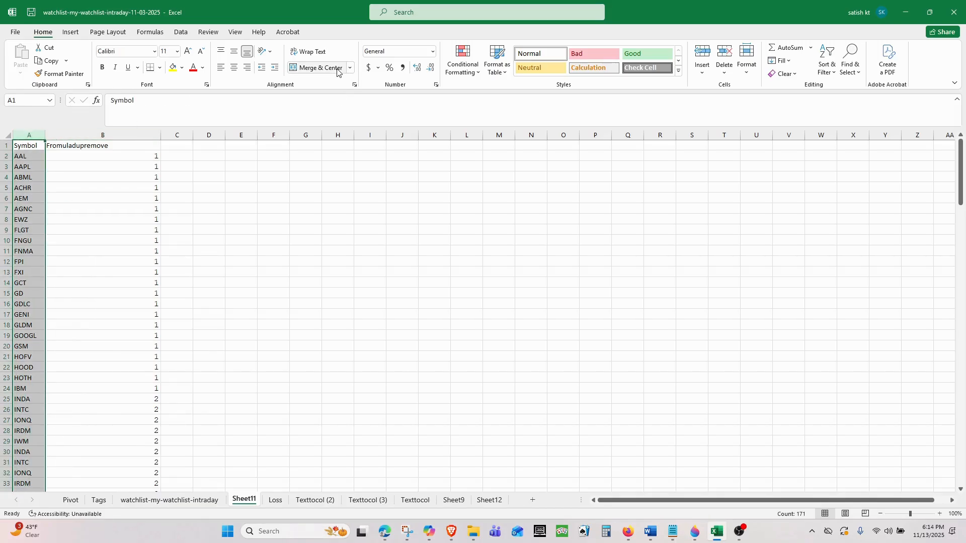
pyautogui.click(189, 33)
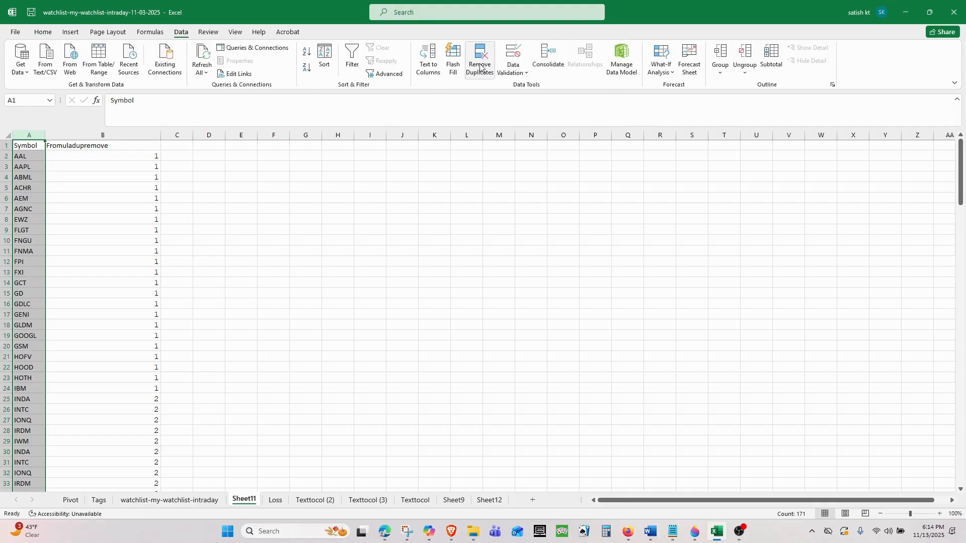
pyautogui.click(481, 63)
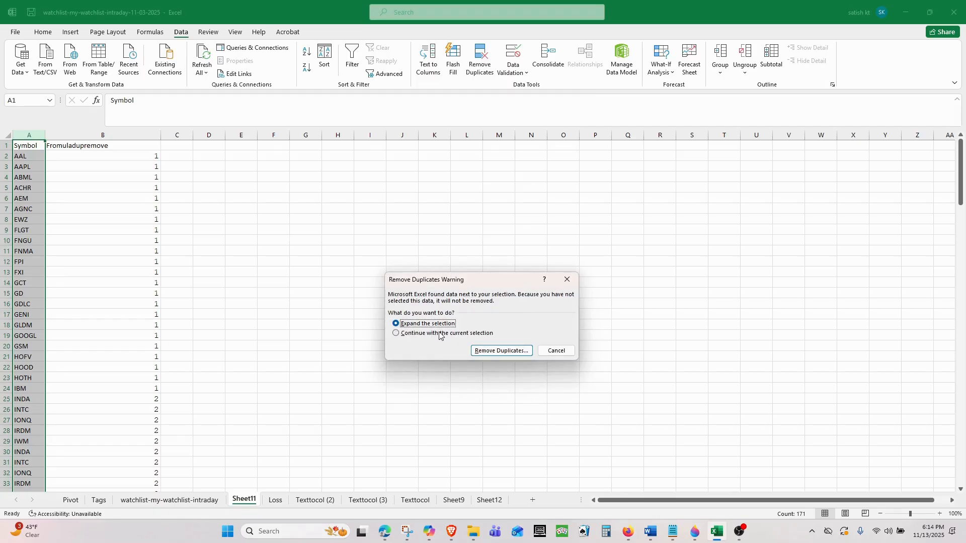
pyautogui.click(505, 353)
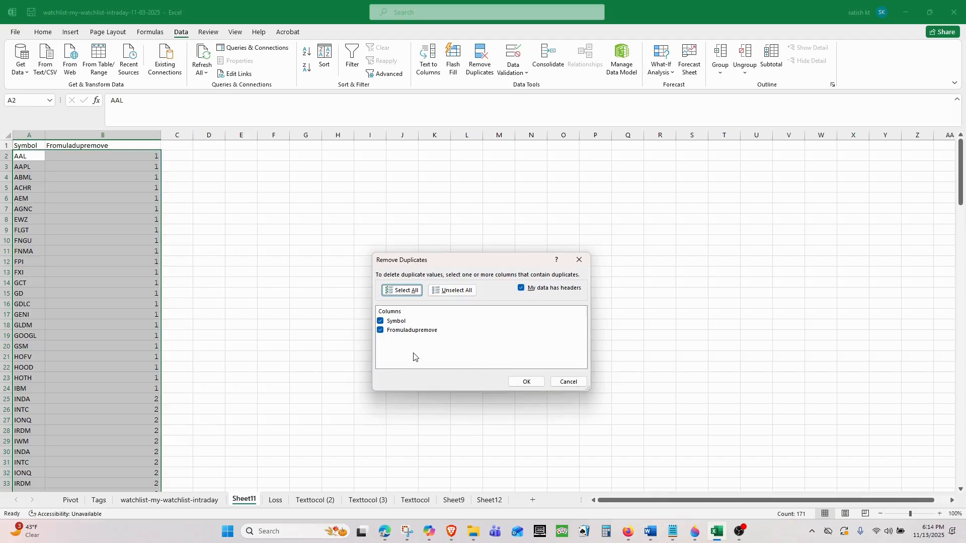
pyautogui.click(523, 383)
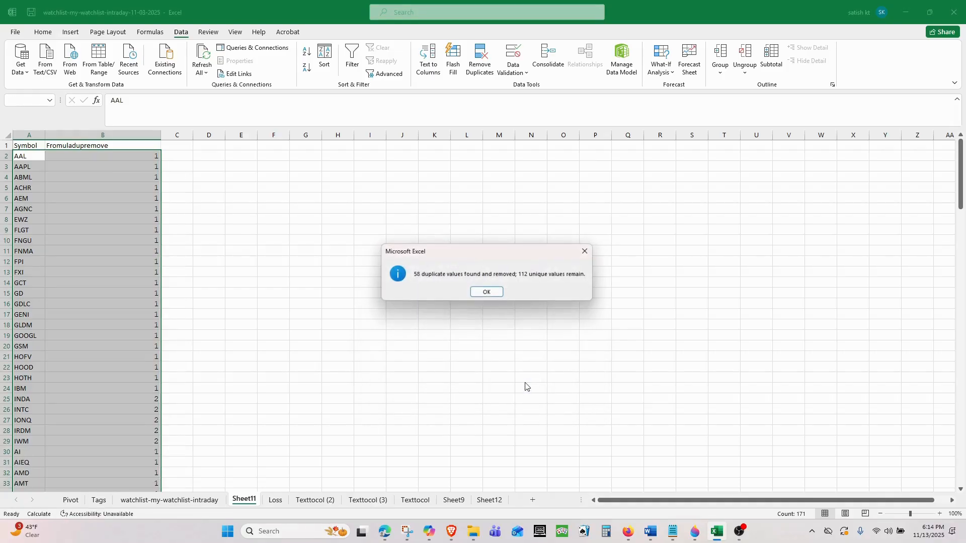
pyautogui.click(487, 293)
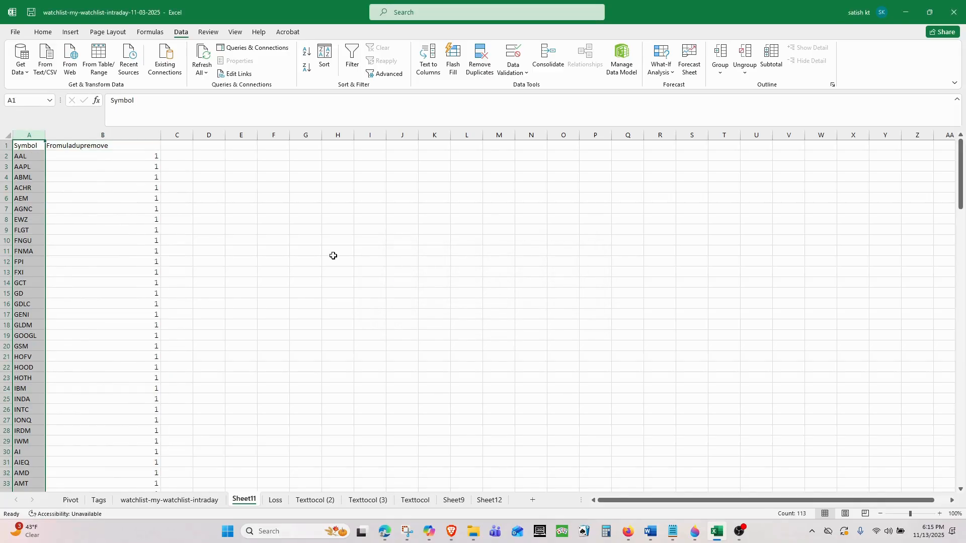